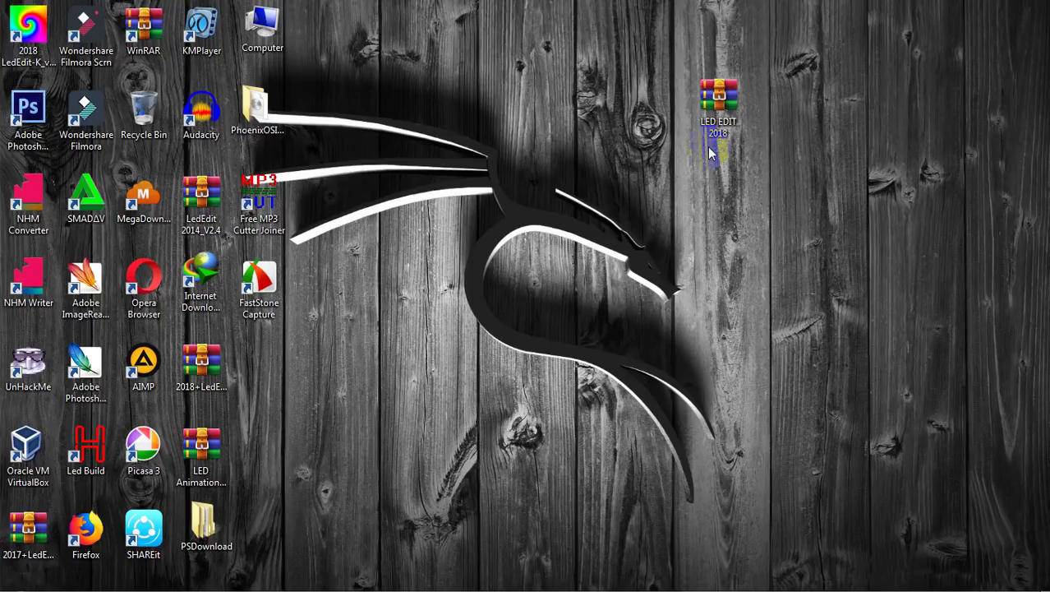
left_click(712, 151)
left_click(654, 164)
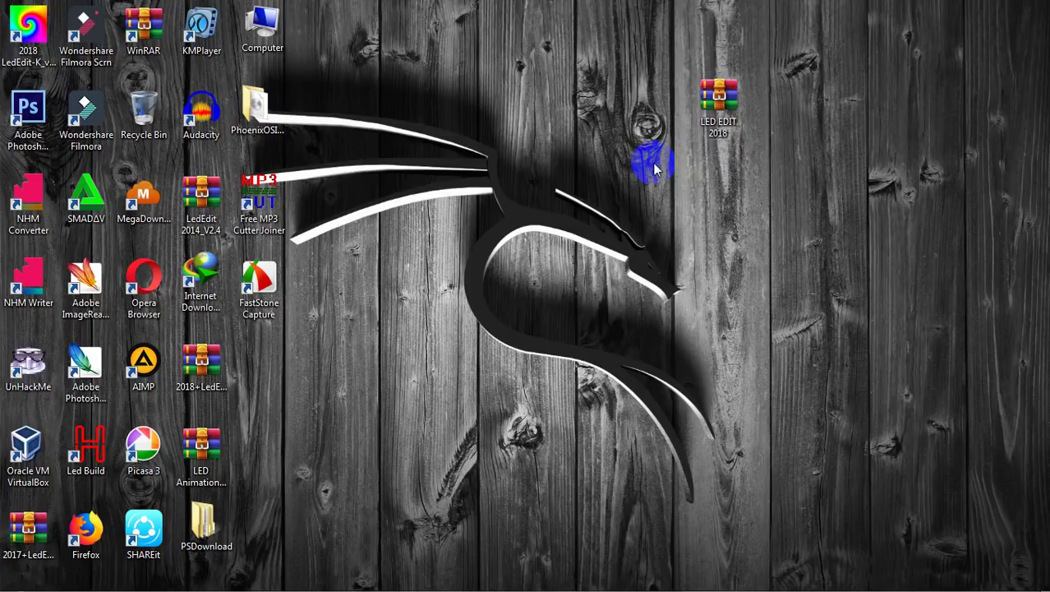
left_click(692, 97)
left_click(672, 170)
left_click(695, 83)
left_click(653, 157)
left_click(693, 78)
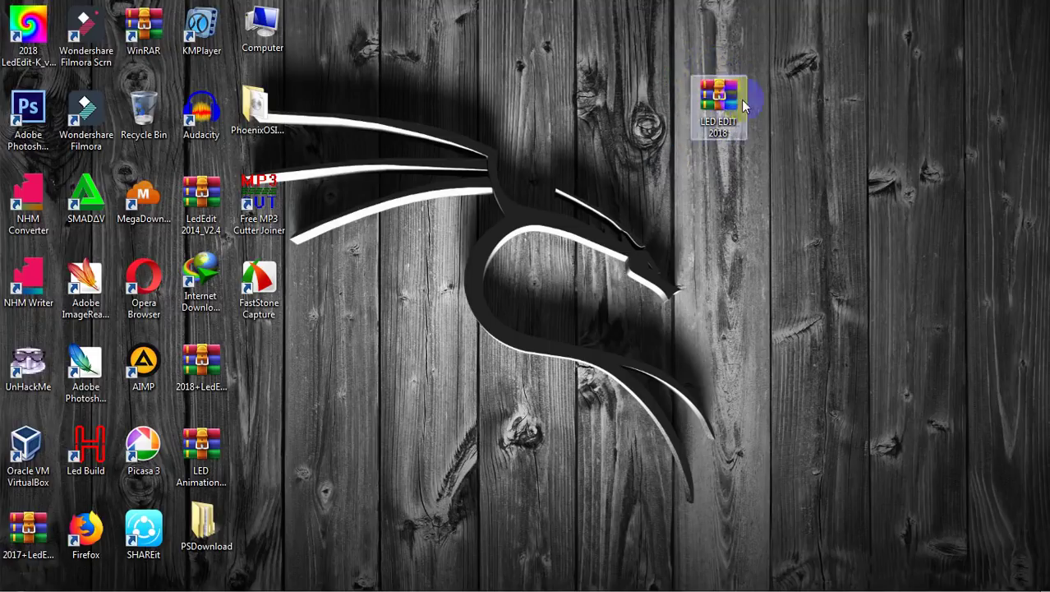
left_click(668, 156)
left_click(695, 78)
left_click(724, 144)
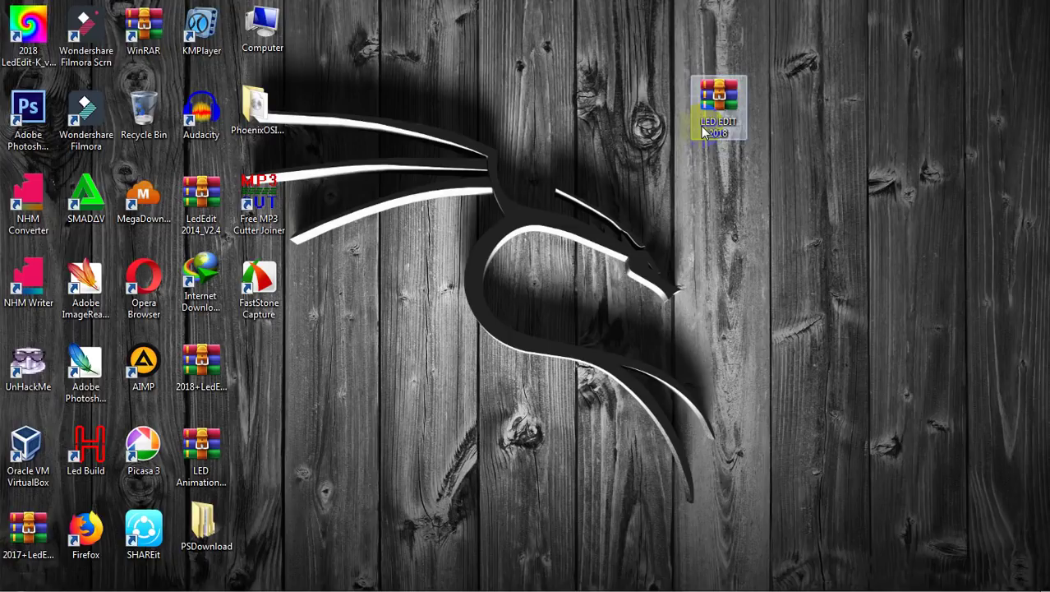
left_click(672, 107)
left_click(707, 103)
left_click(711, 82)
left_click(714, 124)
left_click(710, 125)
left_click(710, 124)
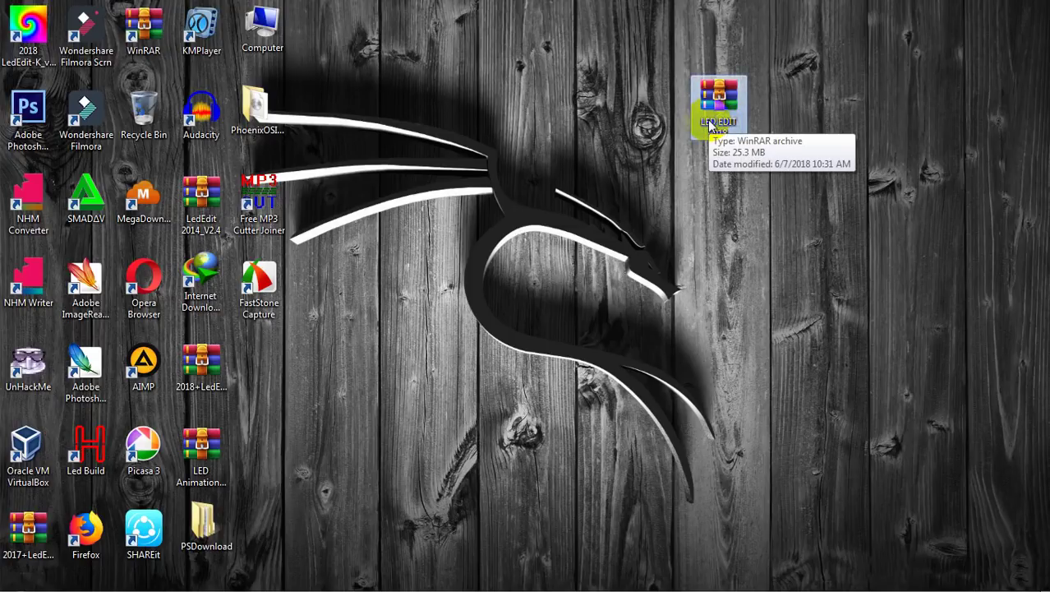
left_click(715, 116)
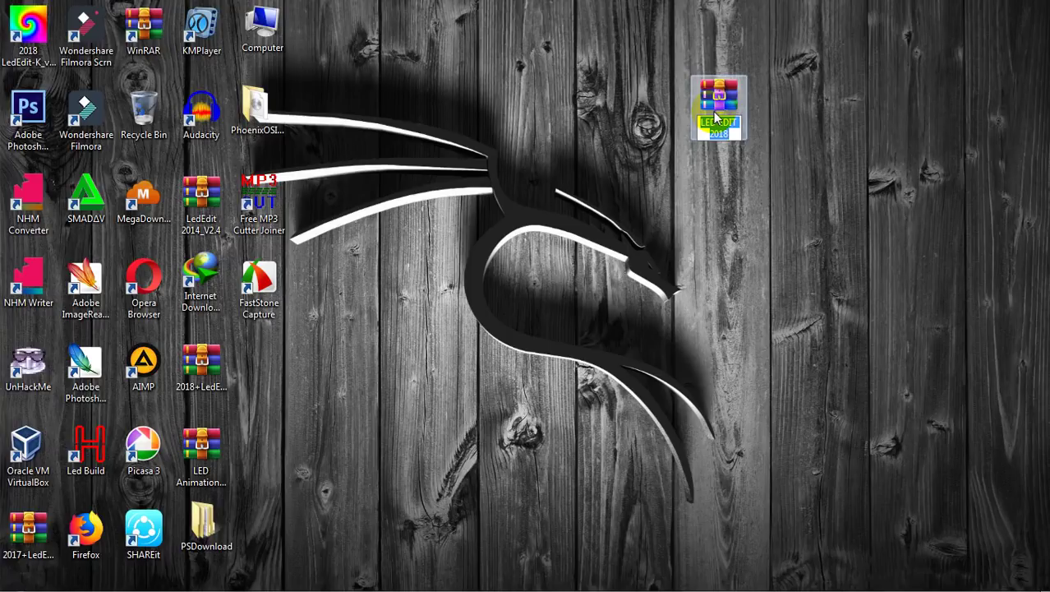
left_click(716, 115)
- Extract the LED EDIT 2018 archive into a desktop folder of the same name, answering the file replacement prompt for all files
right_click(717, 115)
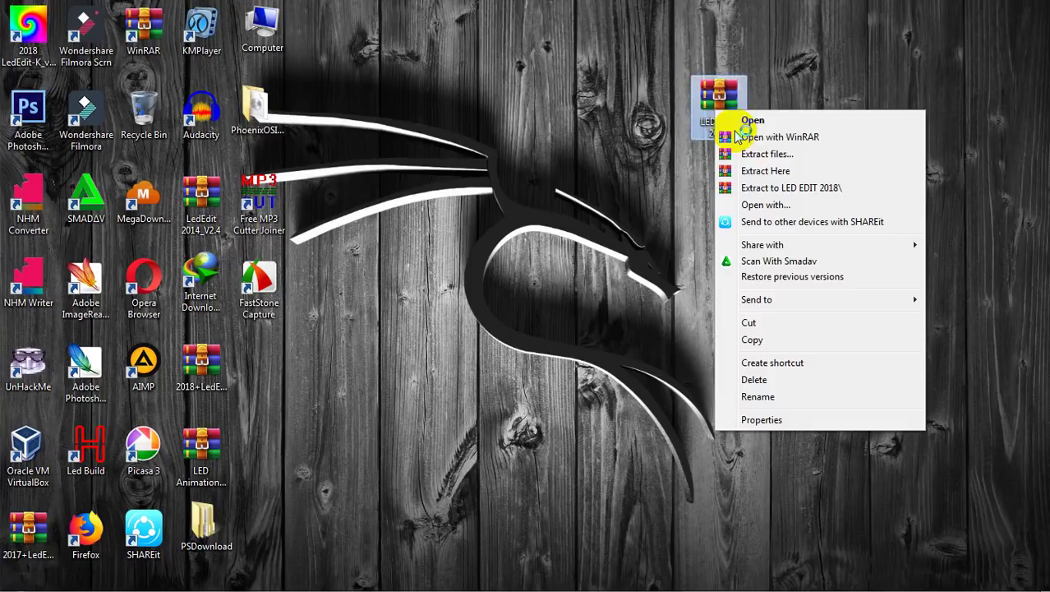
left_click(744, 188)
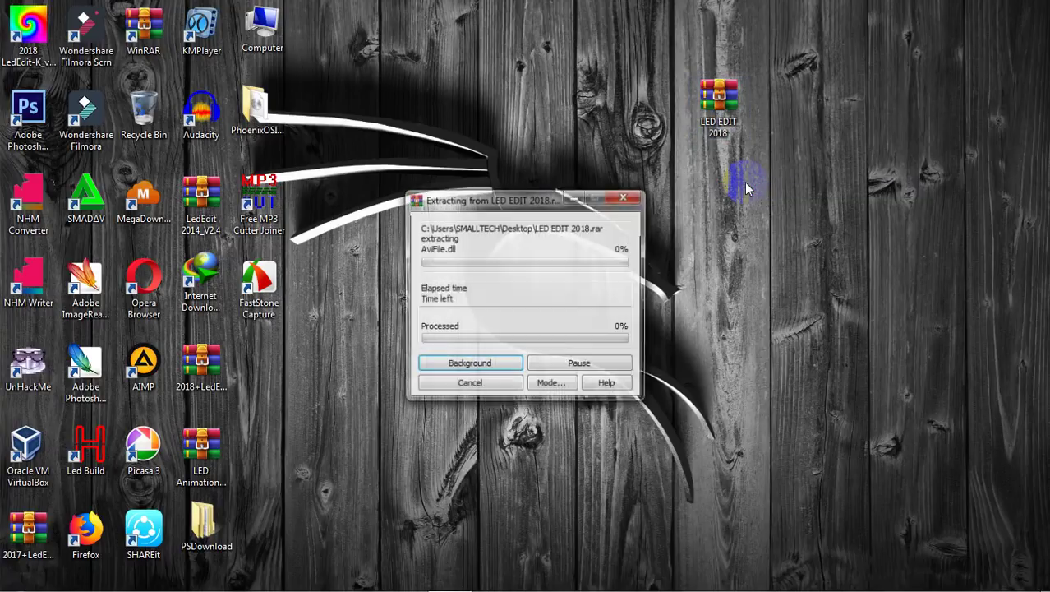
left_click(604, 260)
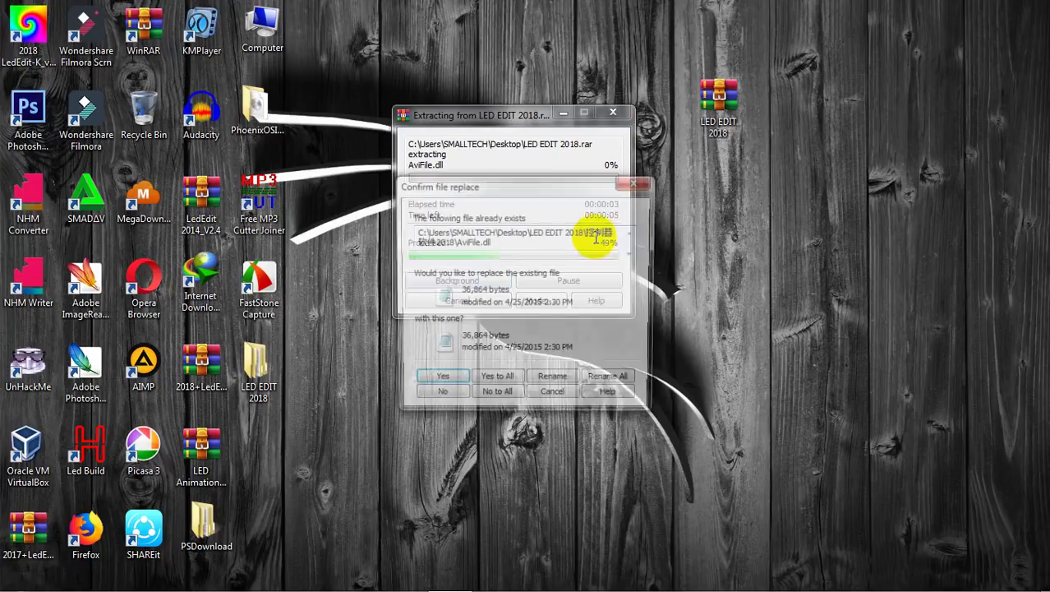
left_click(507, 386)
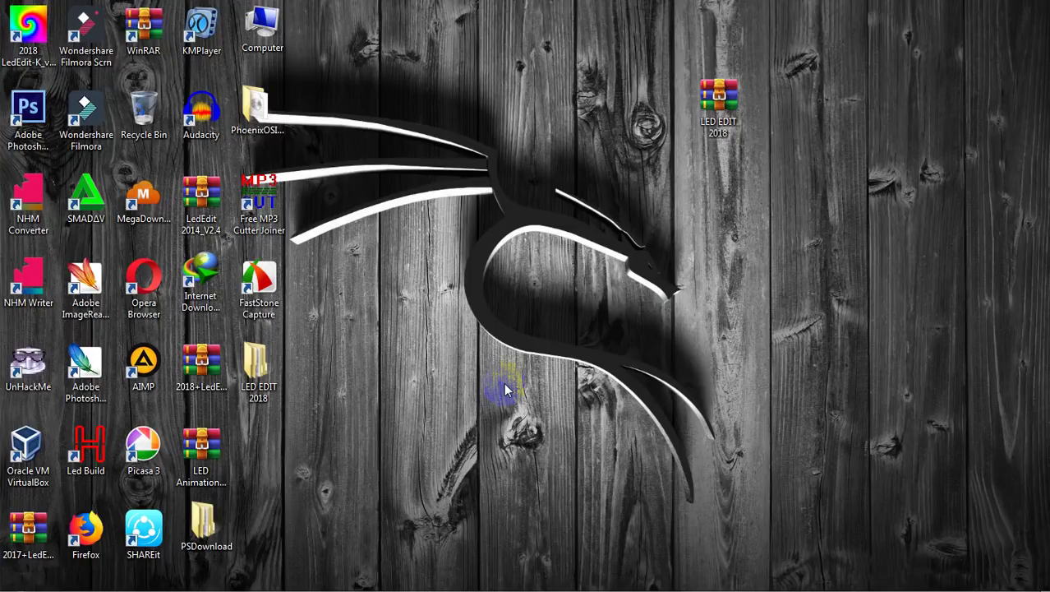
- Launch LedEdit from the 控制器软件2018 subfolder of the extracted LED EDIT 2018 folder and confirm its login dialog
left_click(254, 389)
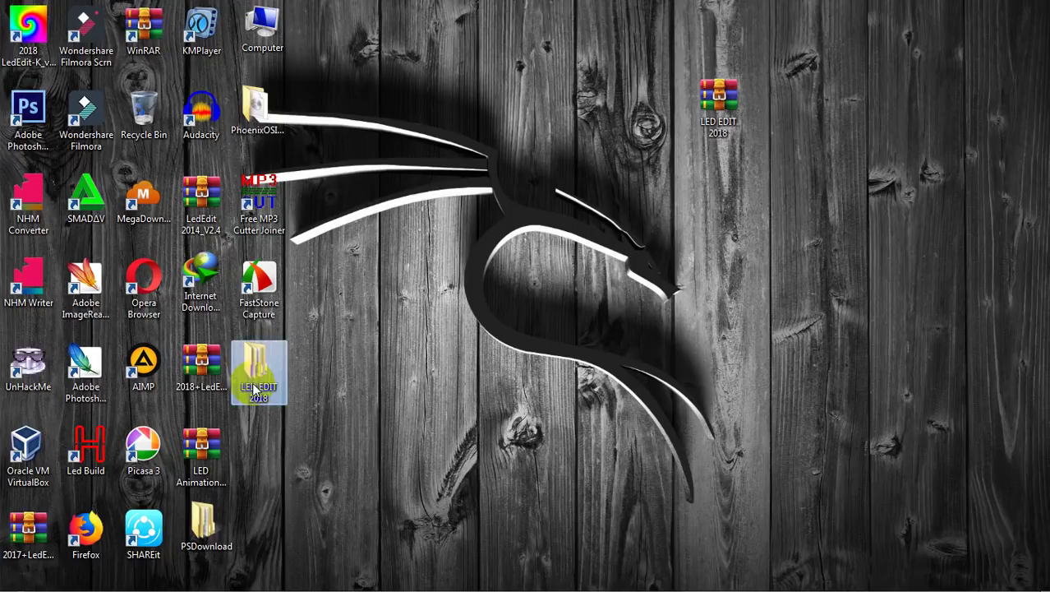
left_click(256, 371)
double_click(258, 376)
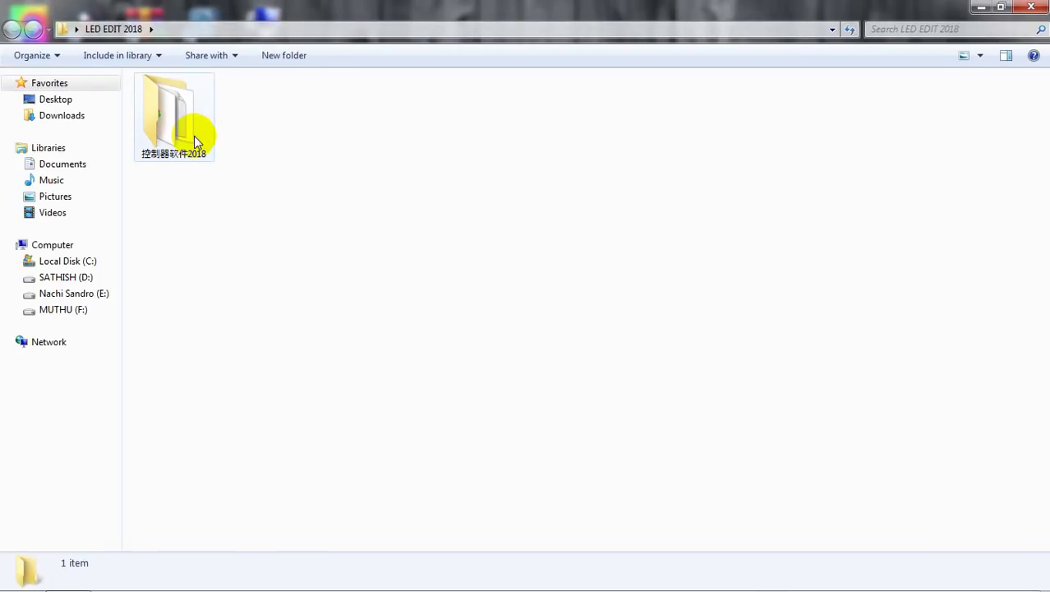
double_click(194, 136)
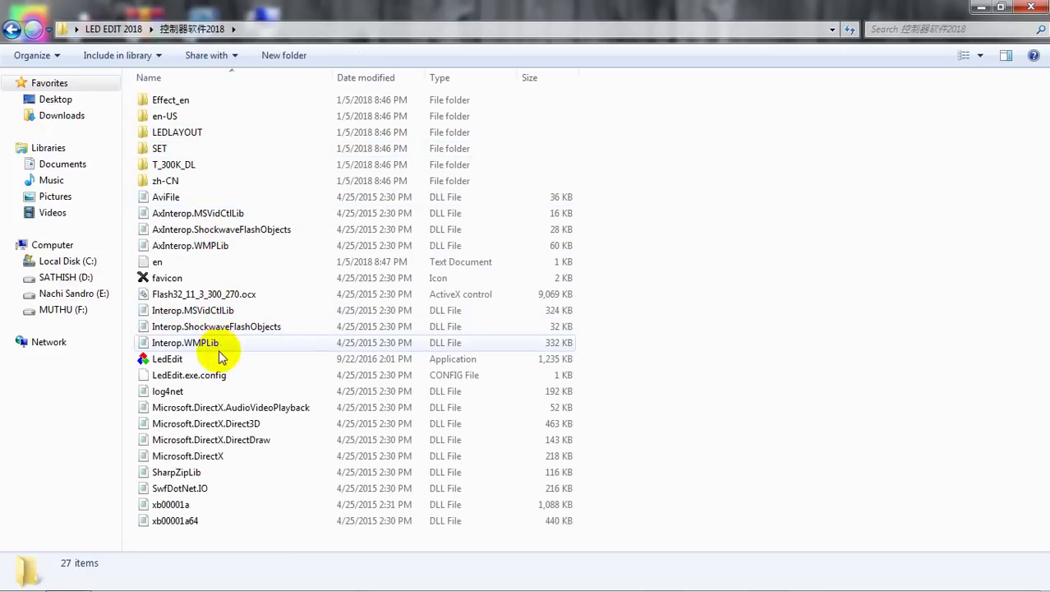
left_click(207, 359)
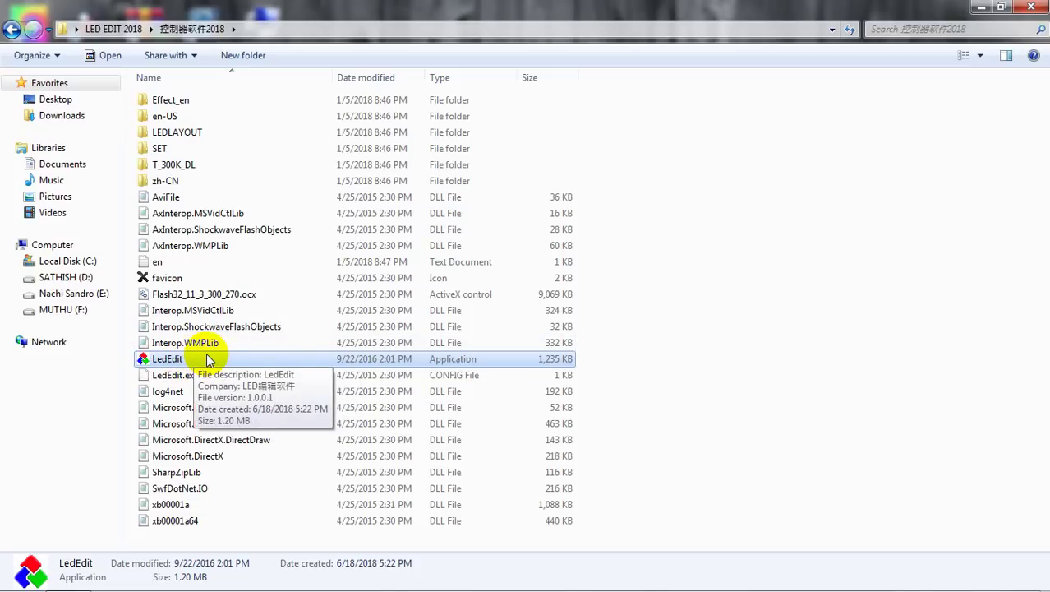
double_click(208, 359)
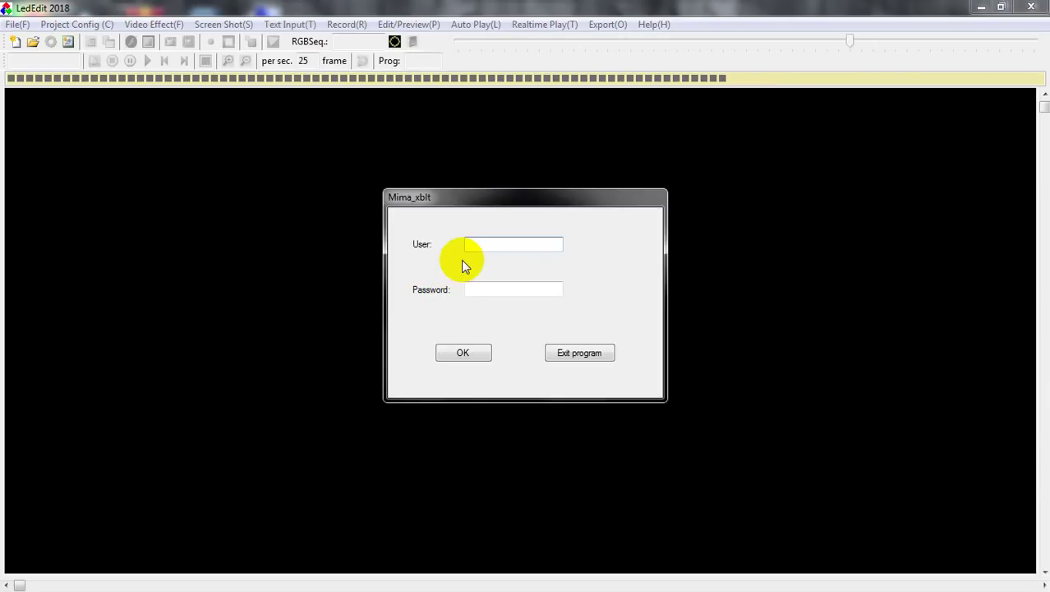
left_click(462, 353)
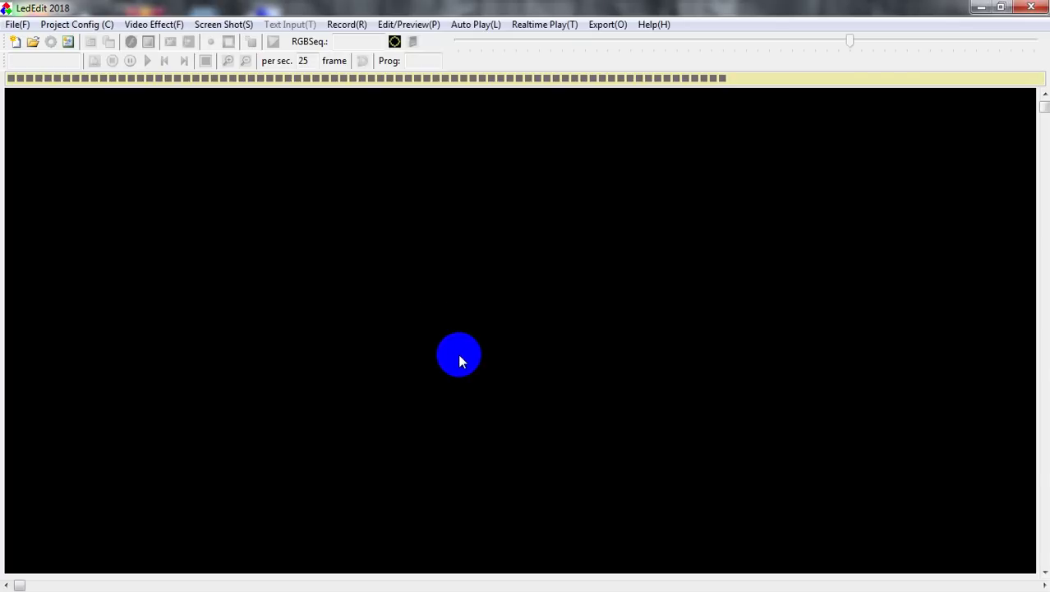
- Start a new project and choose T-1000-WS2811 as the controller type
left_click(18, 44)
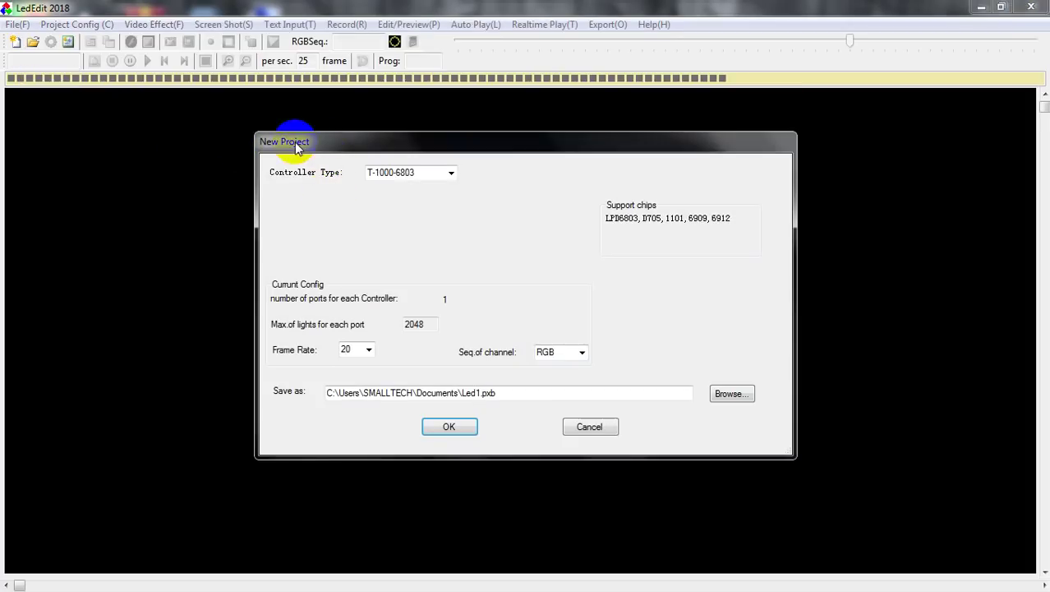
left_click(451, 173)
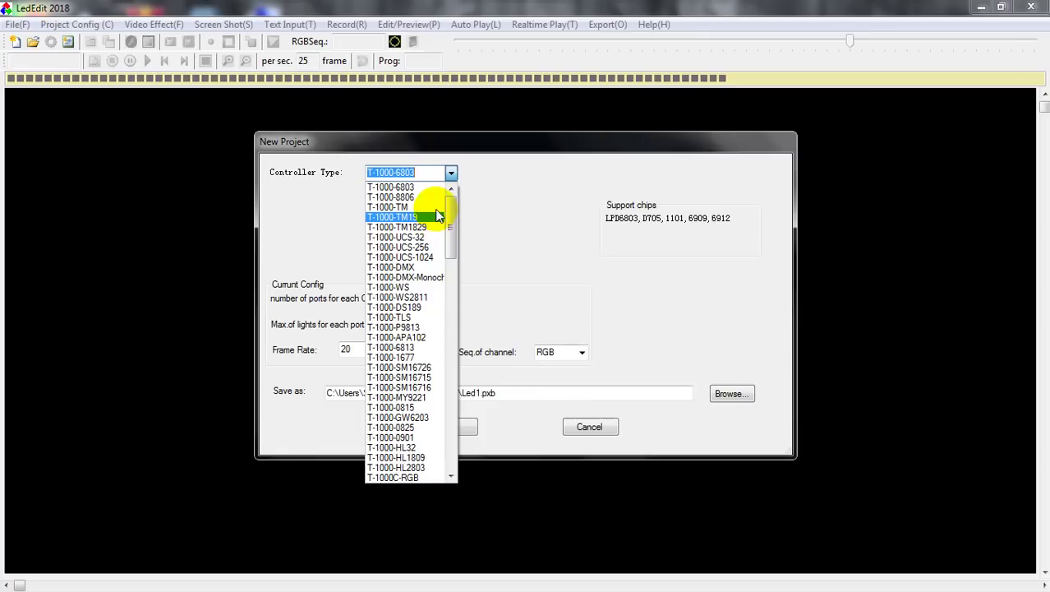
scroll(438, 216, "down", 5)
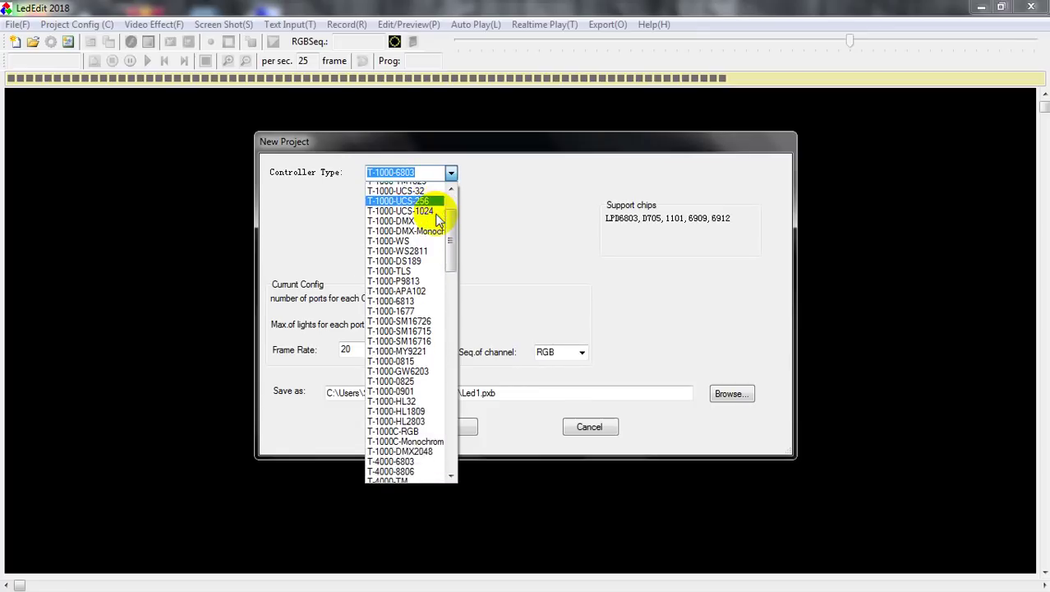
scroll(435, 234, "down", 20)
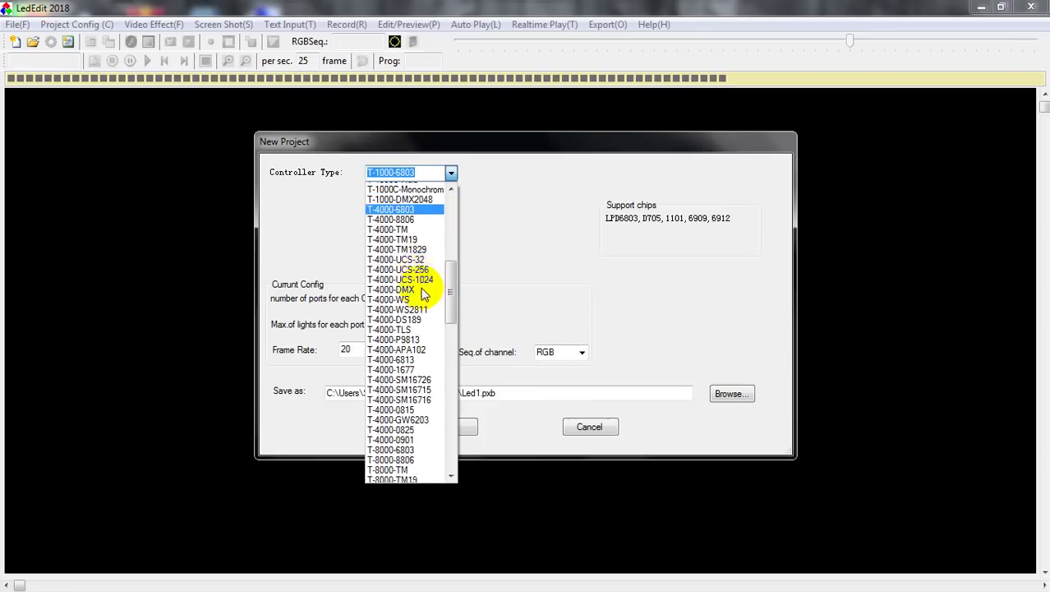
scroll(419, 387, "down", 12)
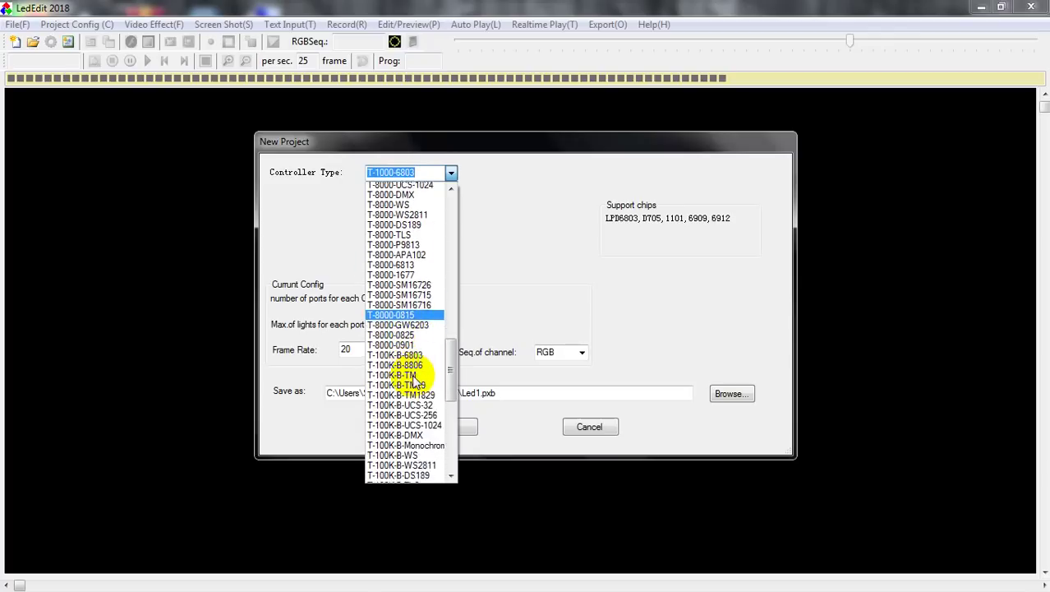
left_click_drag(455, 448, 455, 457)
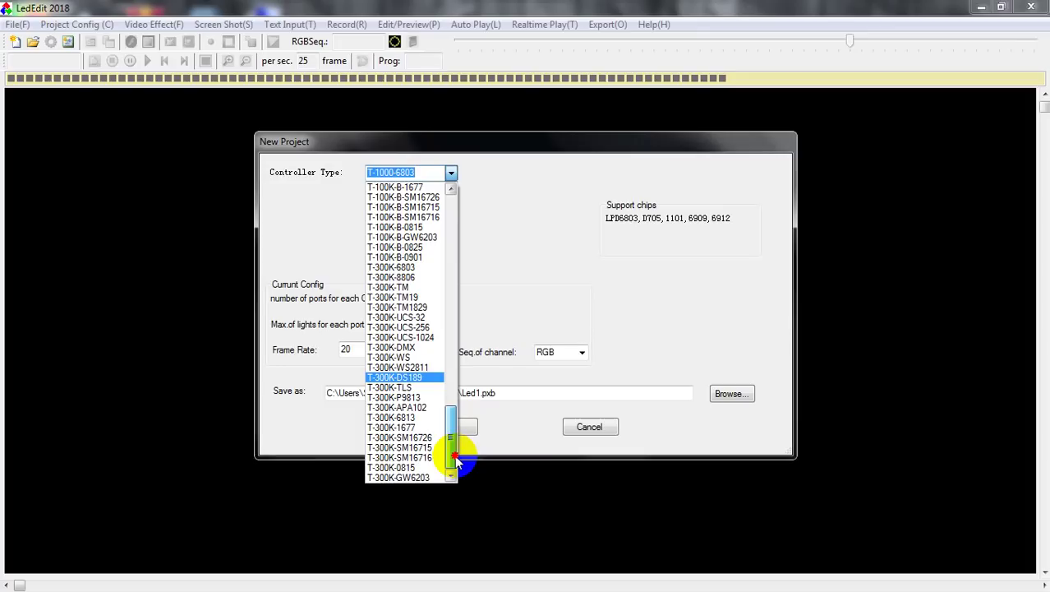
left_click_drag(454, 461, 455, 206)
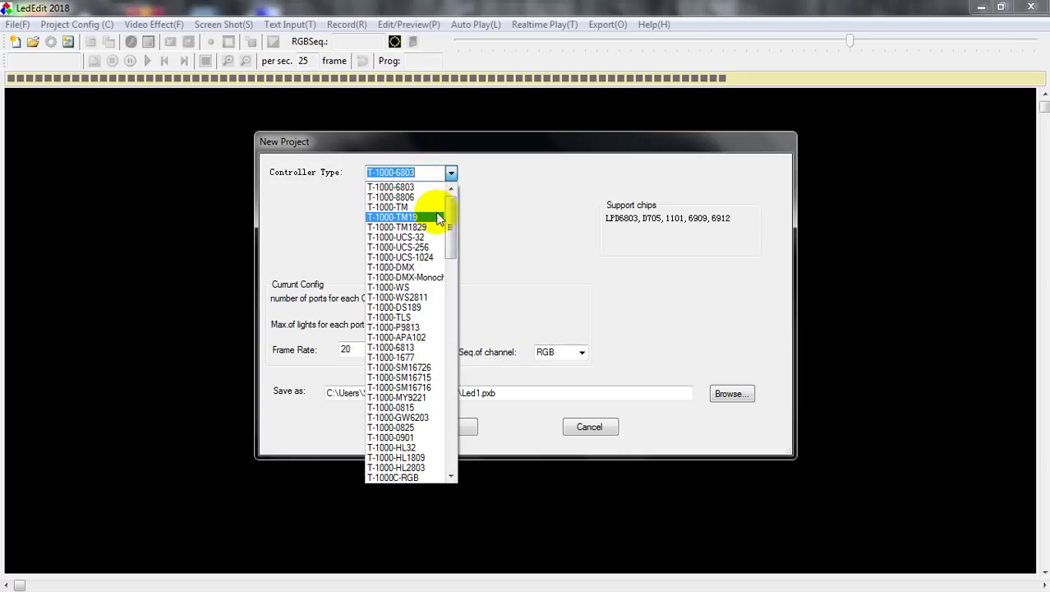
left_click(420, 297)
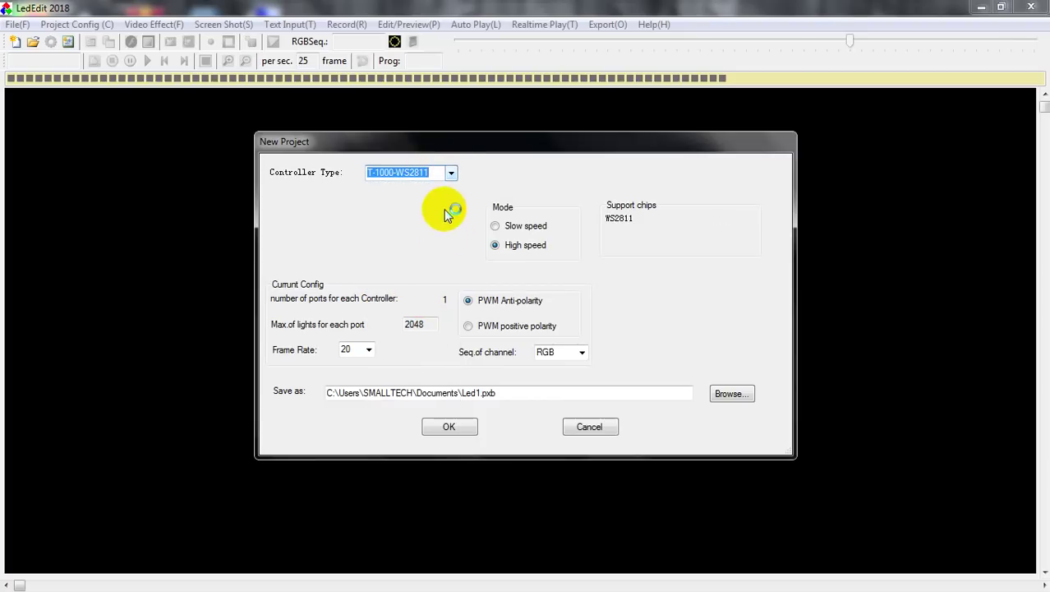
- Set the new project's frame rate to 30 and create the project
left_click(369, 349)
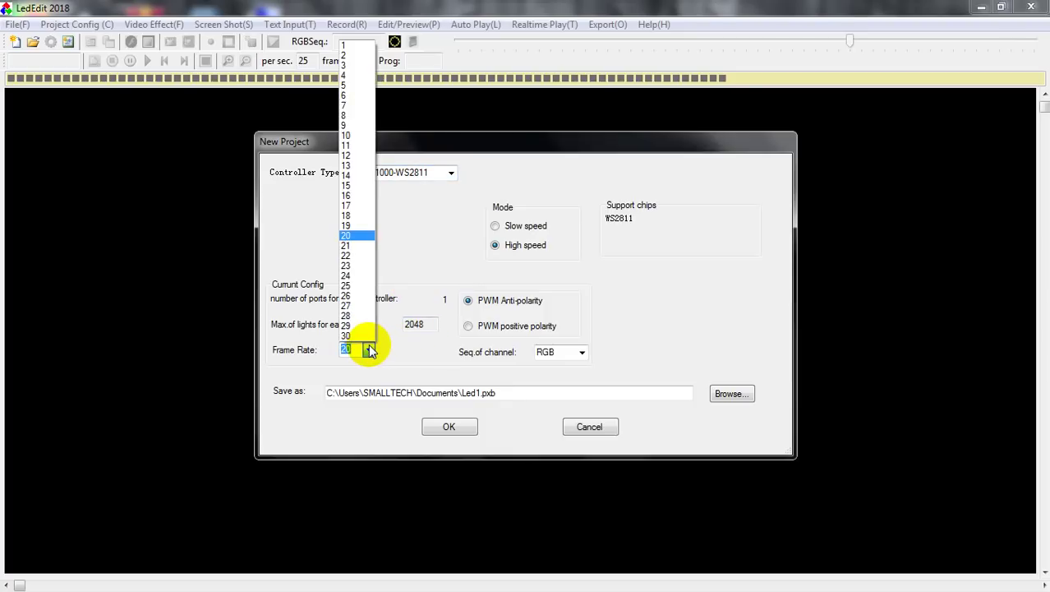
left_click(352, 337)
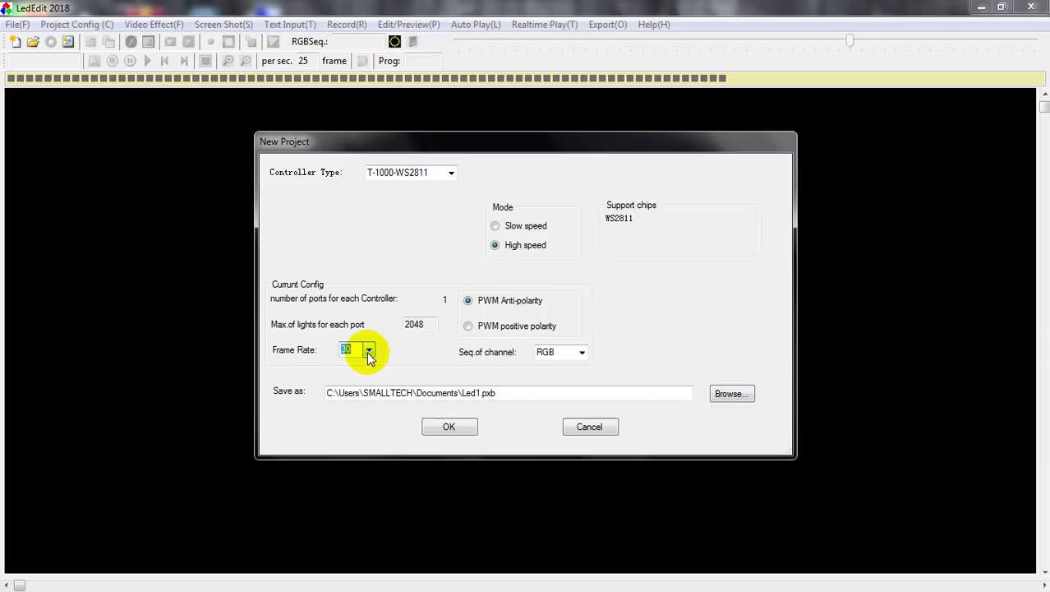
left_click(450, 428)
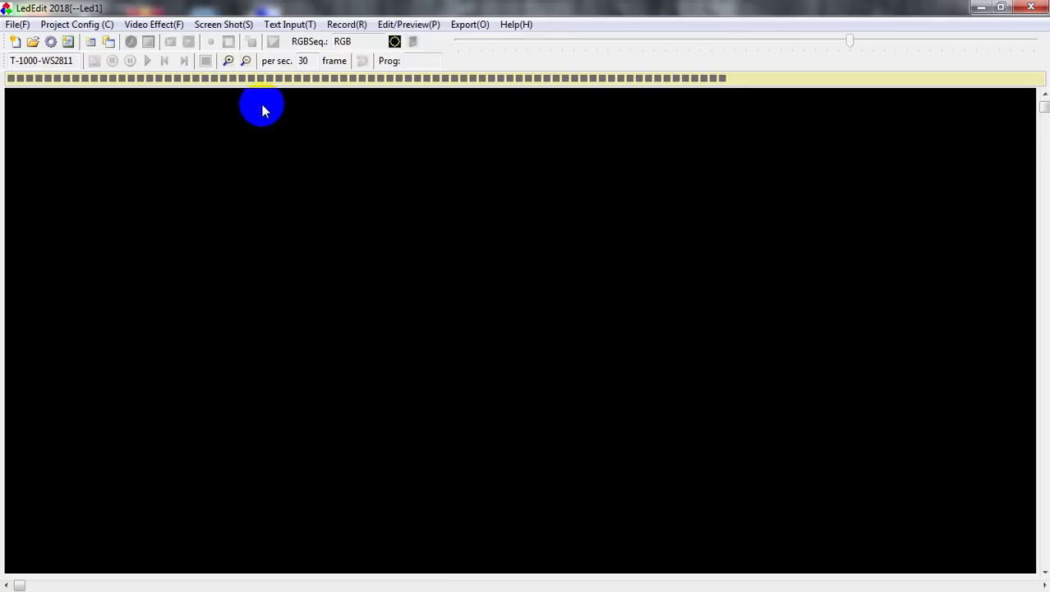
left_click(76, 24)
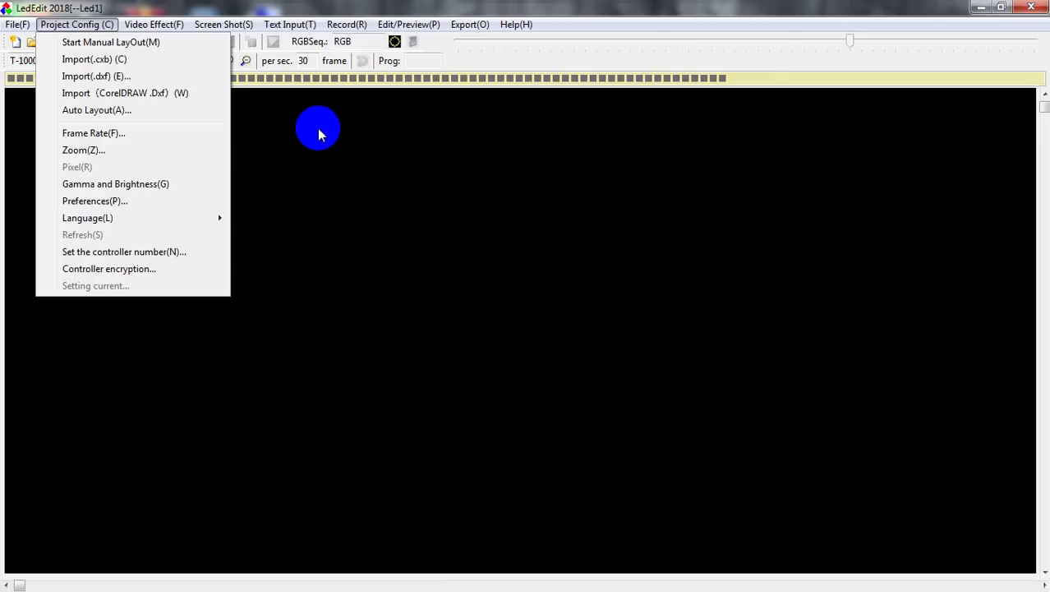
left_click(319, 285)
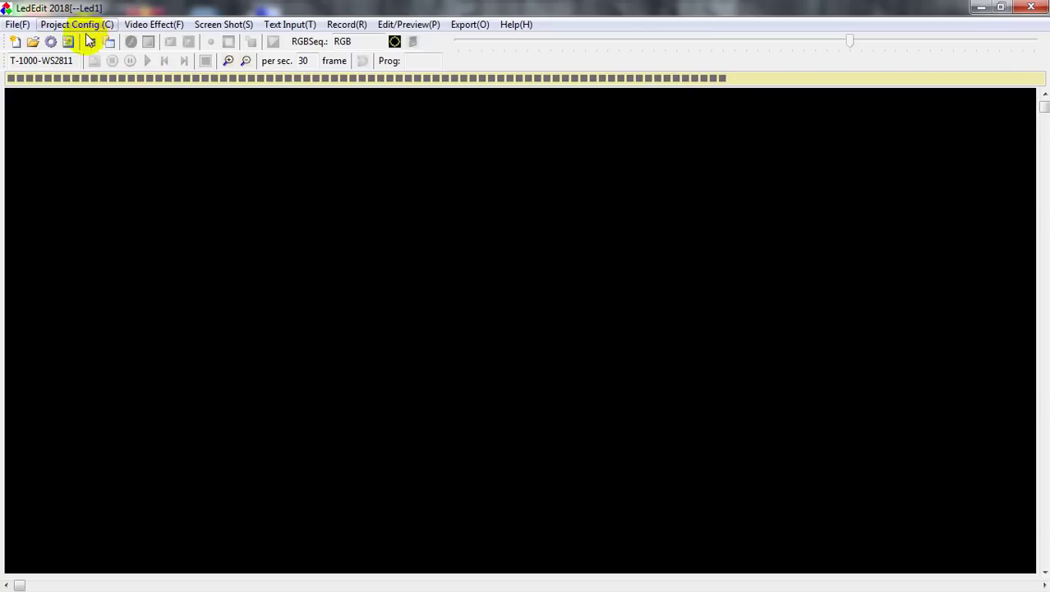
left_click(51, 42)
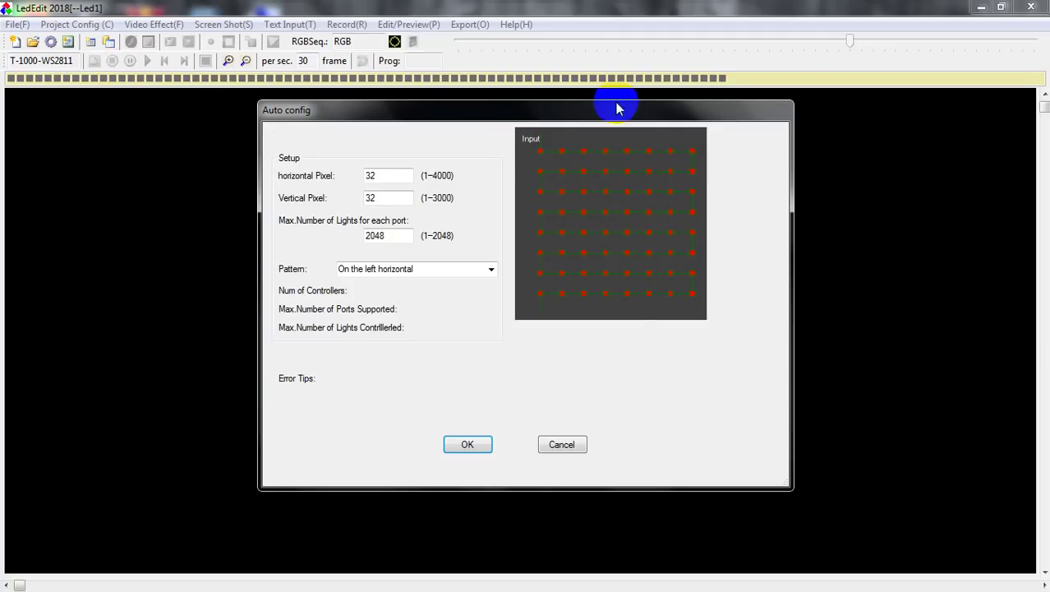
left_click(559, 446)
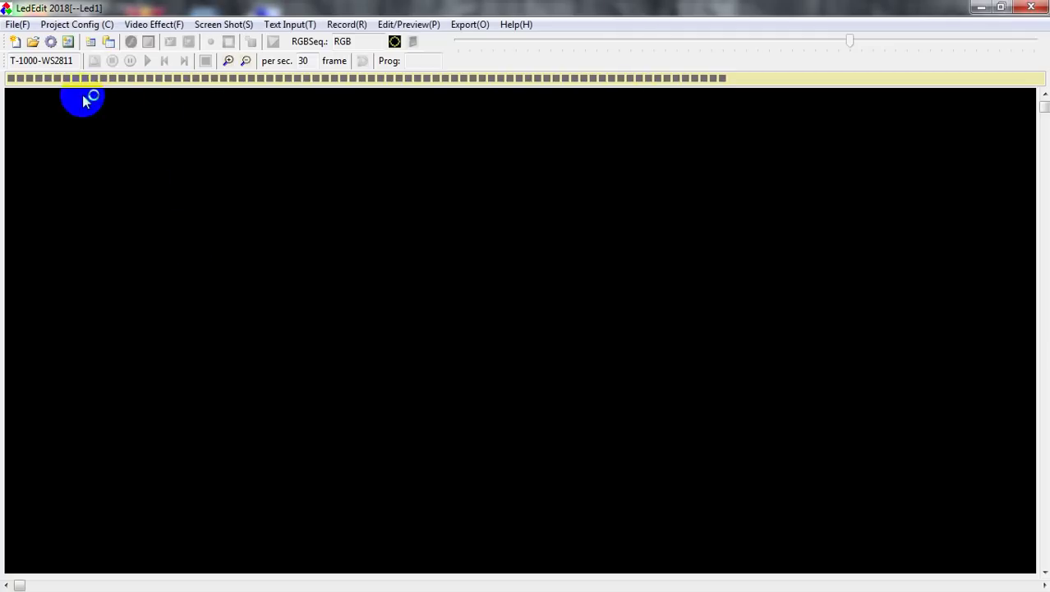
- Open the automatic LED layout configuration and set its wiring pattern to Under the left vertical
left_click(54, 42)
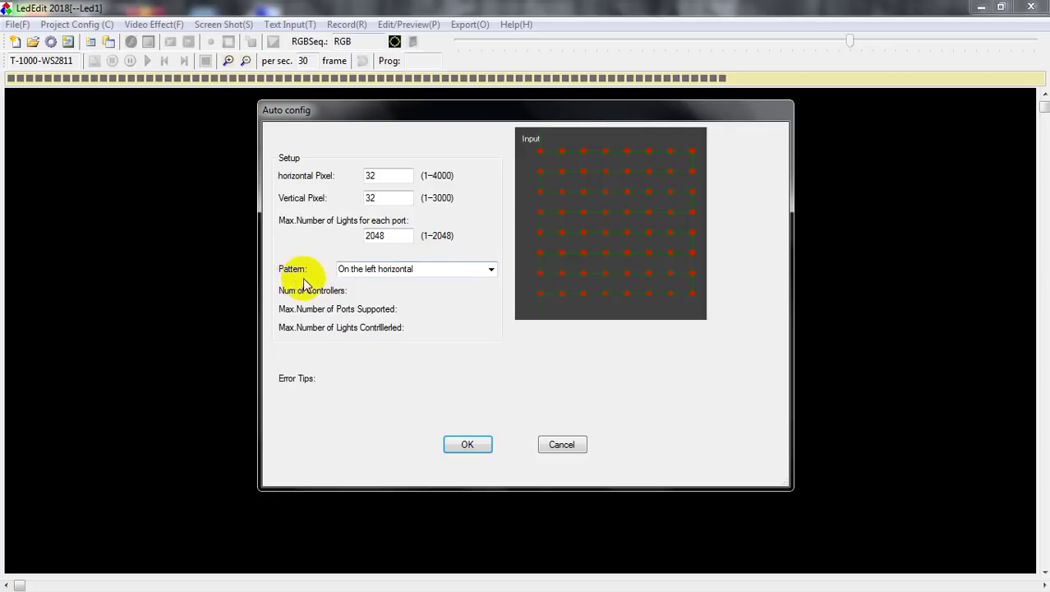
left_click(490, 270)
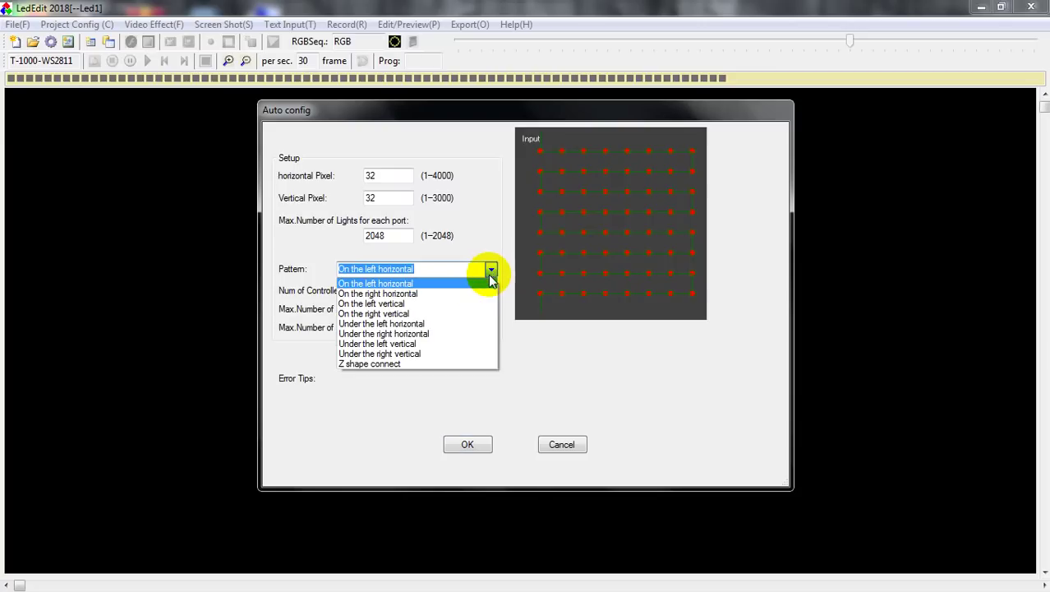
left_click(435, 343)
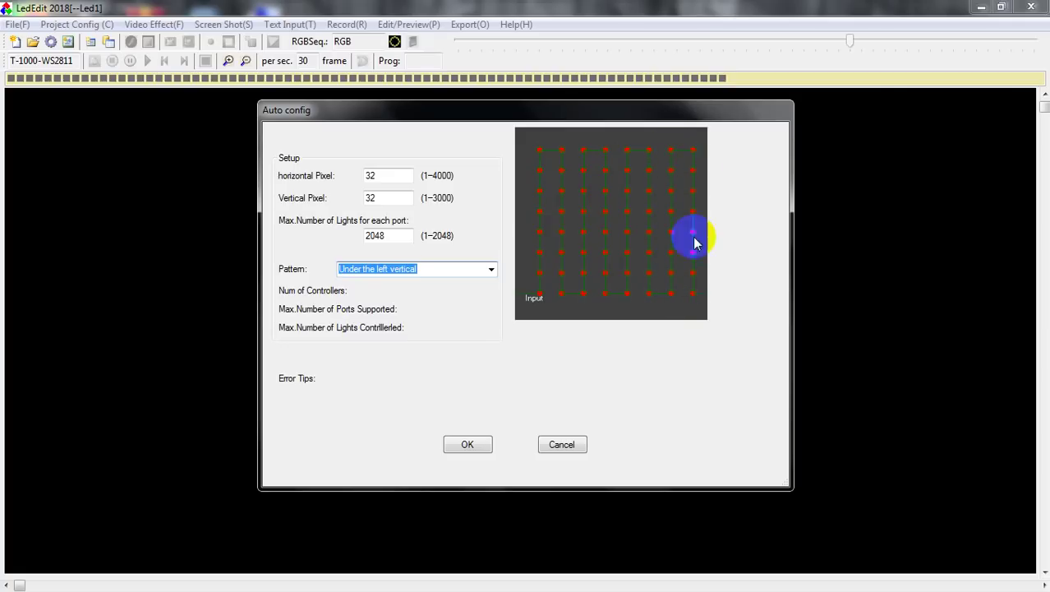
- Try the Under the right vertical and Under the left horizontal wiring patterns, then restore Under the left vertical
left_click(493, 274)
left_click(440, 356)
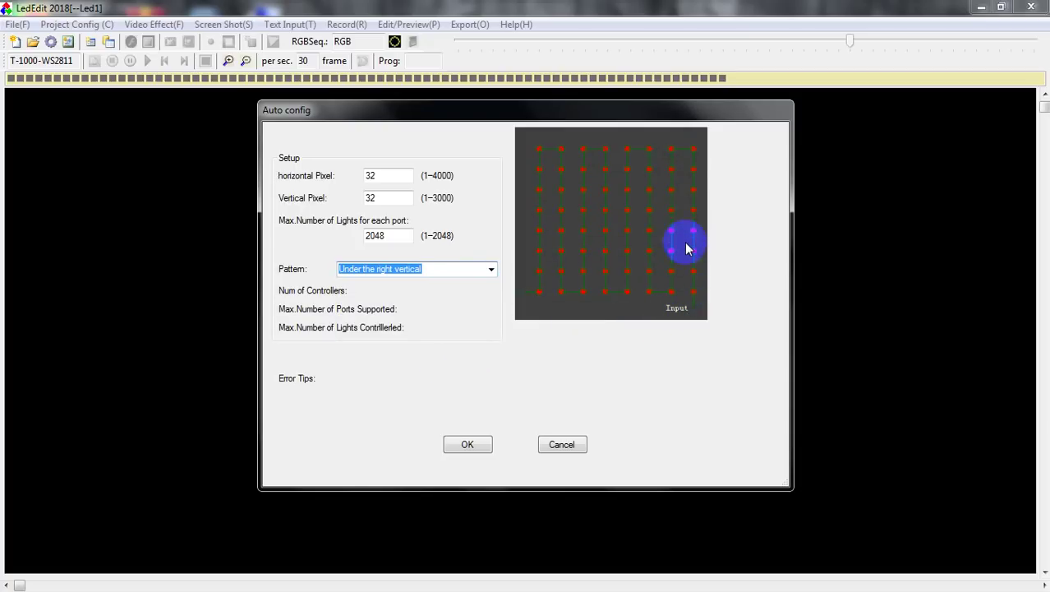
left_click(491, 271)
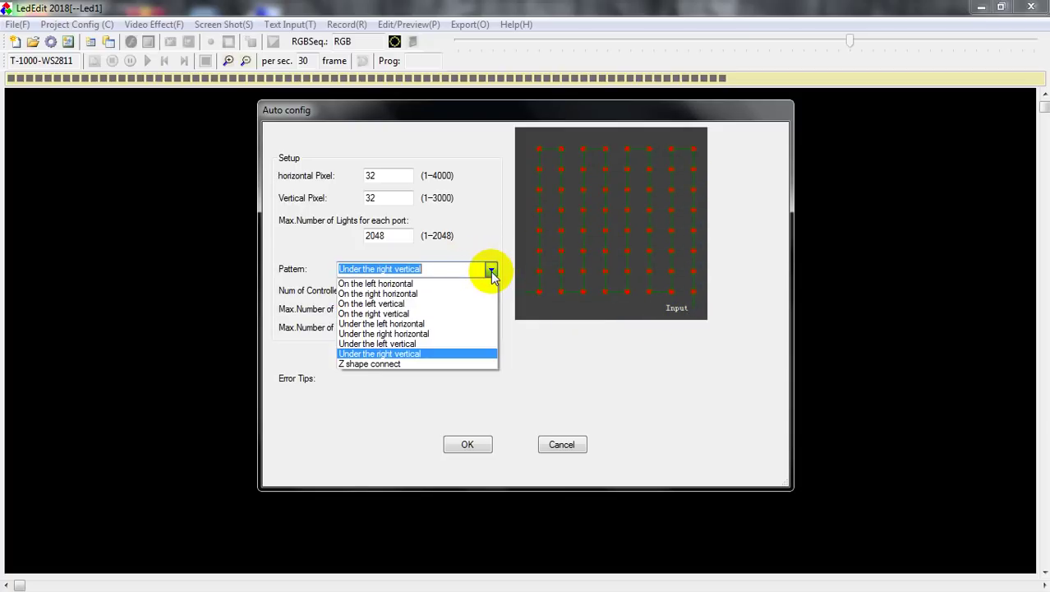
left_click(439, 326)
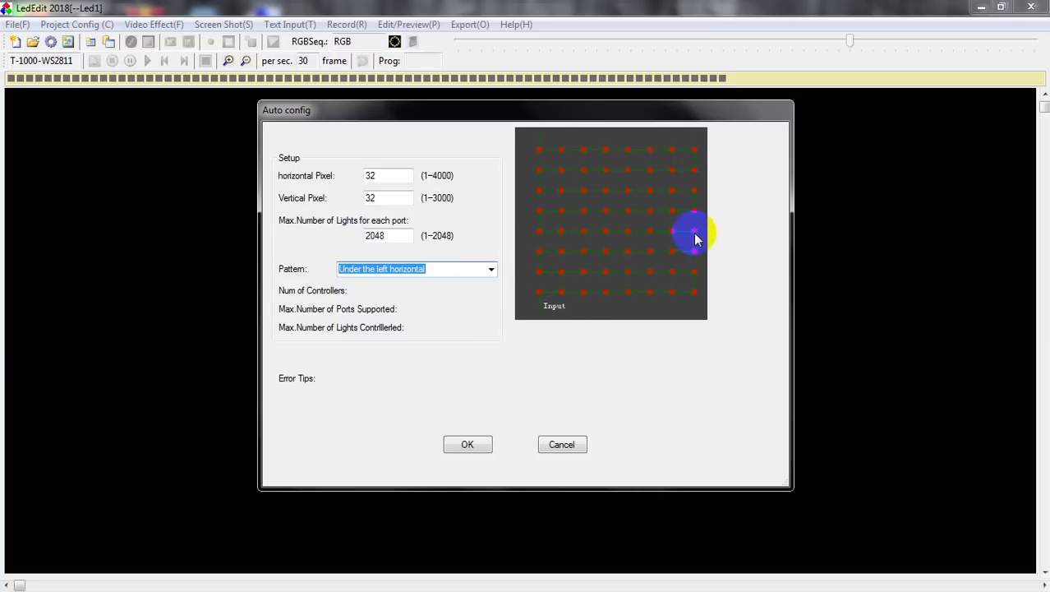
left_click(491, 268)
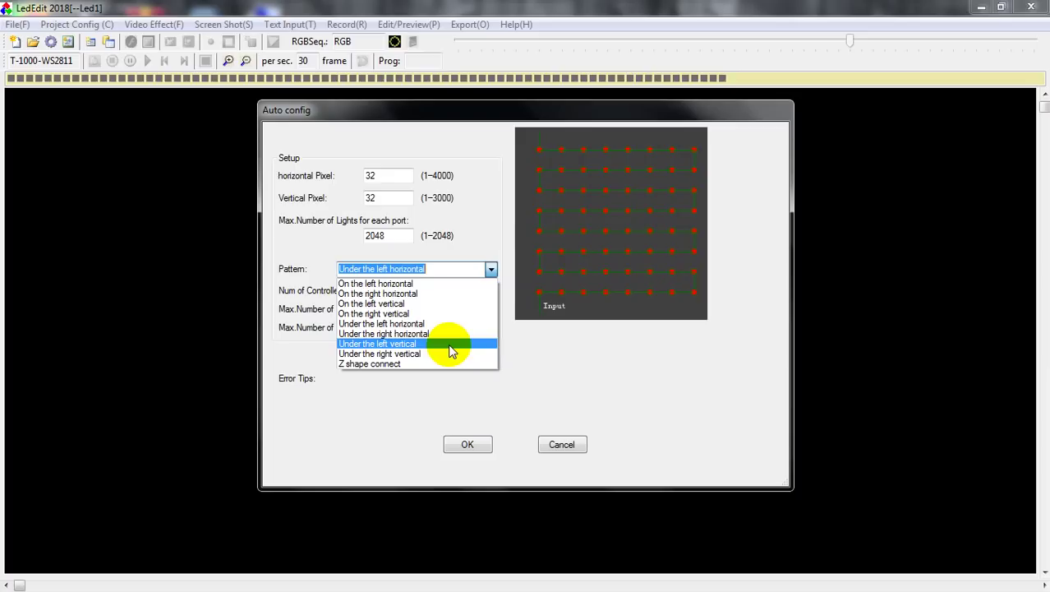
left_click(448, 344)
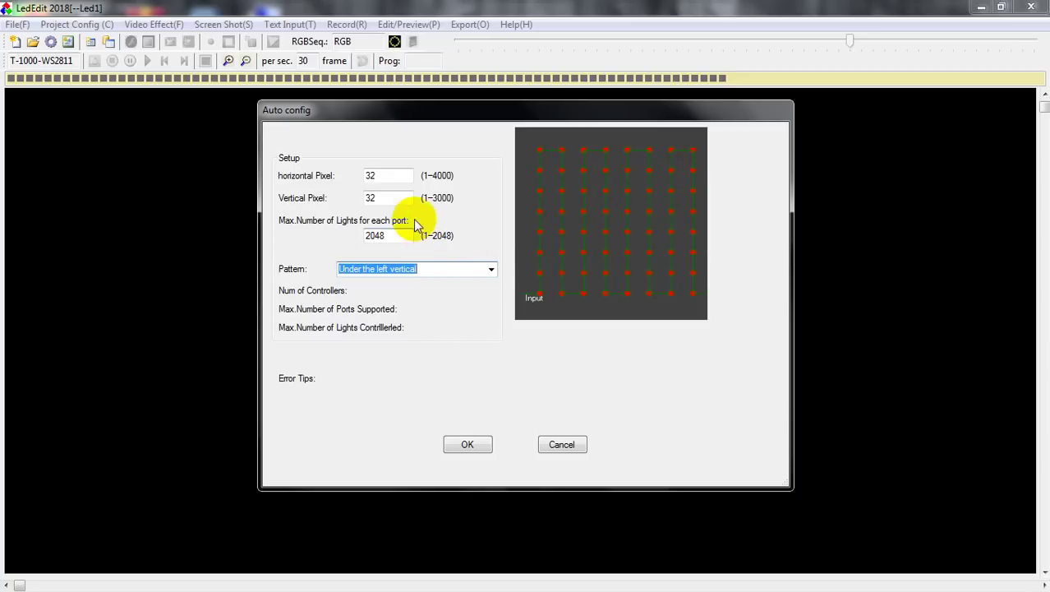
- Set the layout to 40 horizontal and 50 vertical pixels, apply the configuration and dismiss the LED total notice
left_click(392, 175)
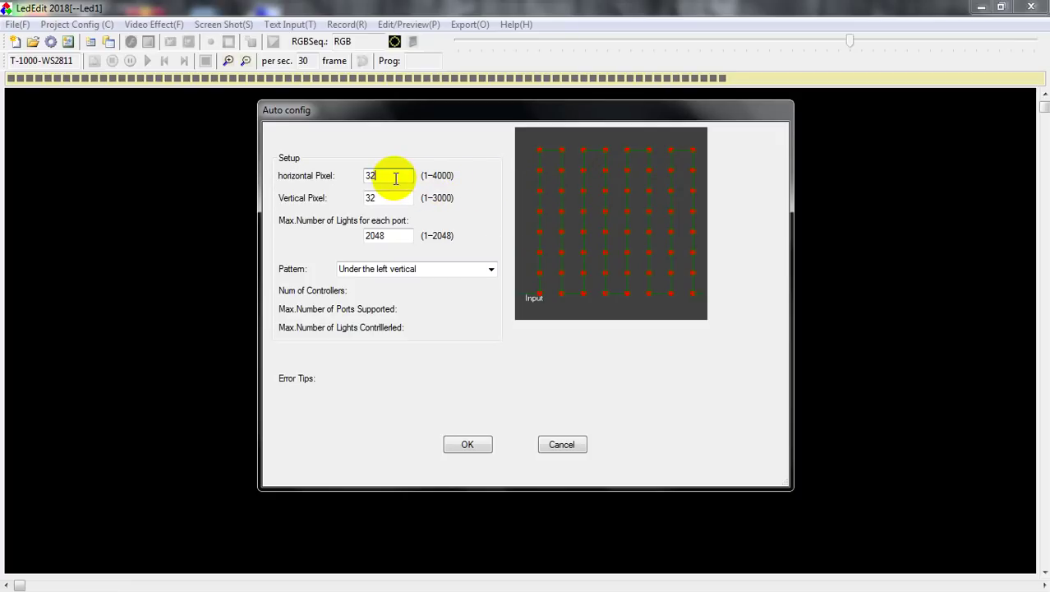
key("BackSpace")
key("BackSpace")
type("40")
double_click(370, 198)
type("32")
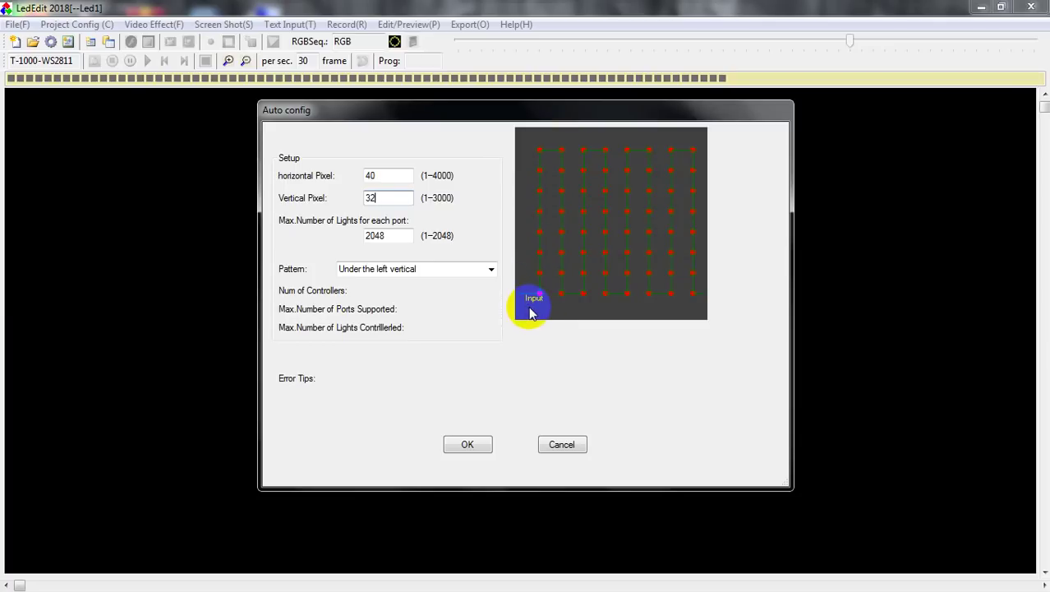
key("BackSpace")
key("BackSpace")
type("50")
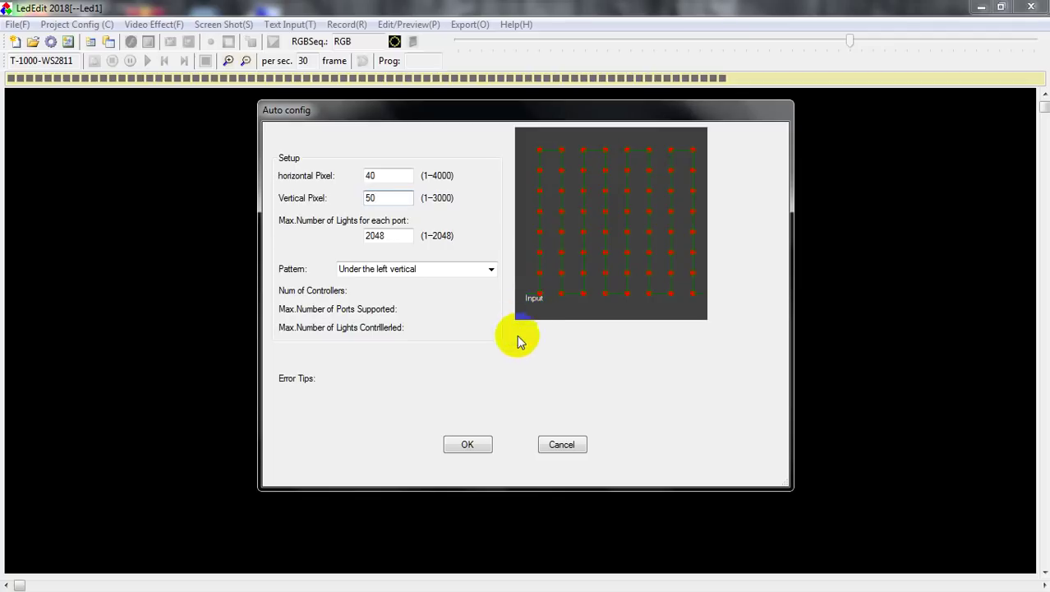
left_click(466, 444)
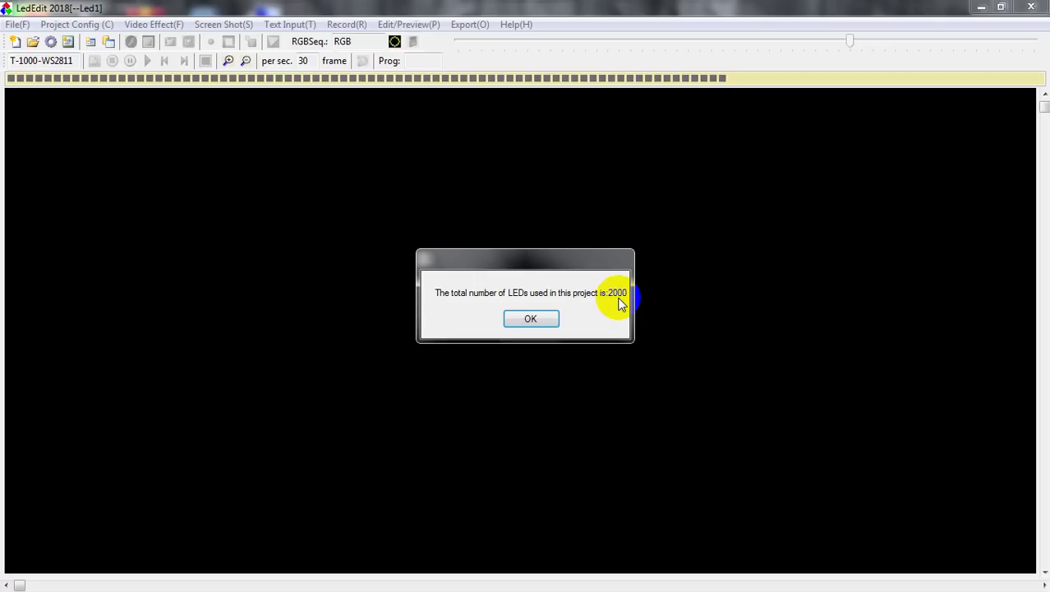
left_click(533, 321)
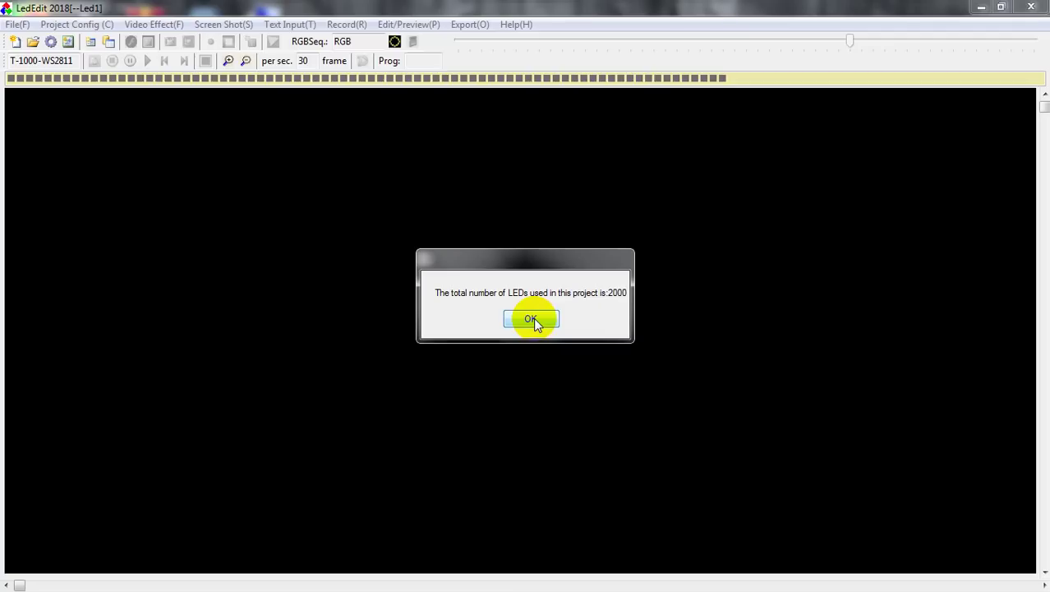
left_click(531, 320)
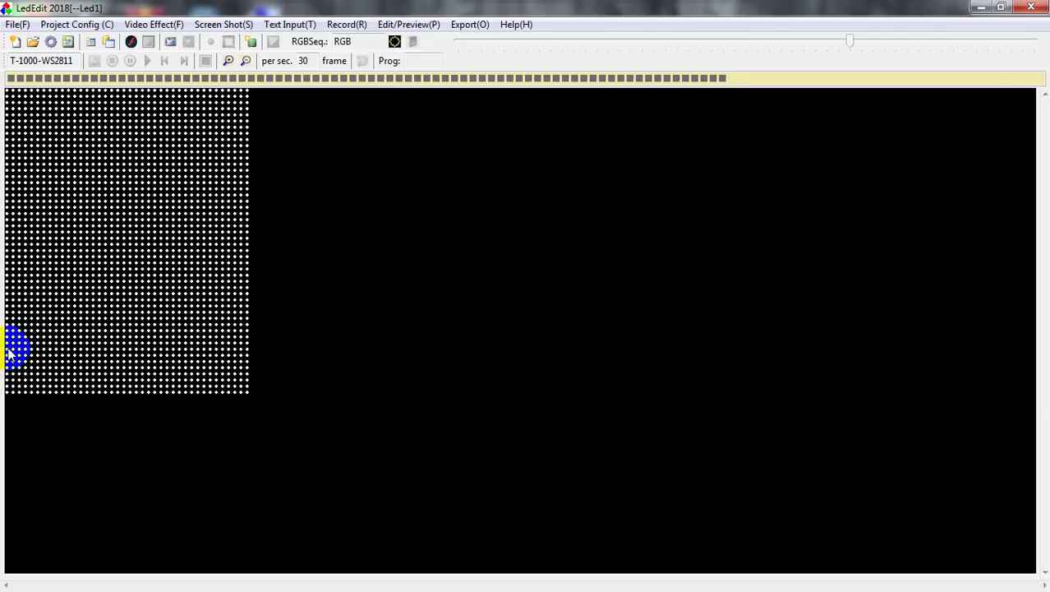
- Play the built-in Rectangular contraction effect on the LED layout
left_click(229, 61)
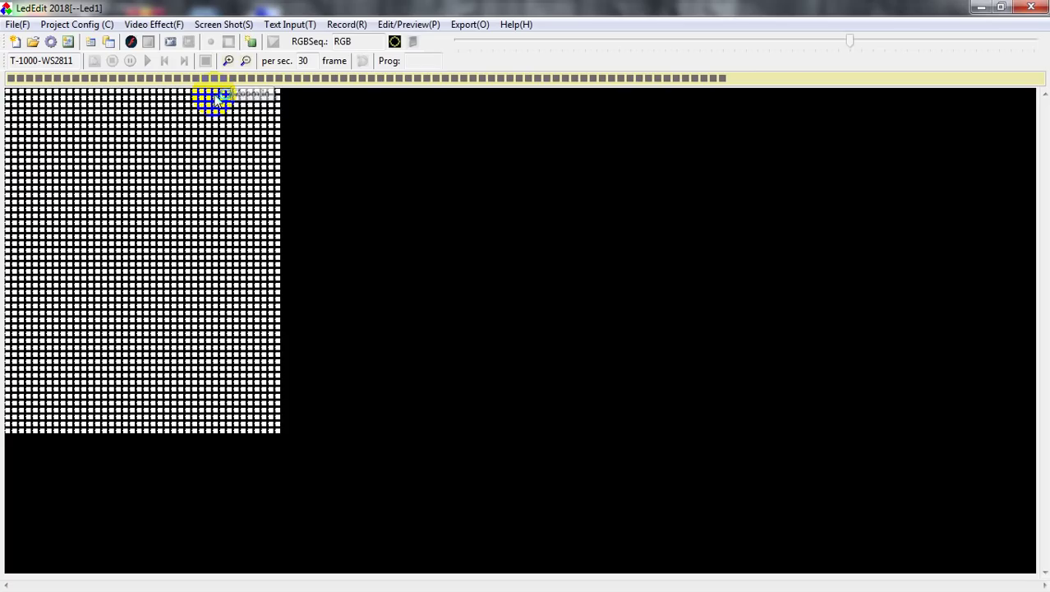
left_click(244, 63)
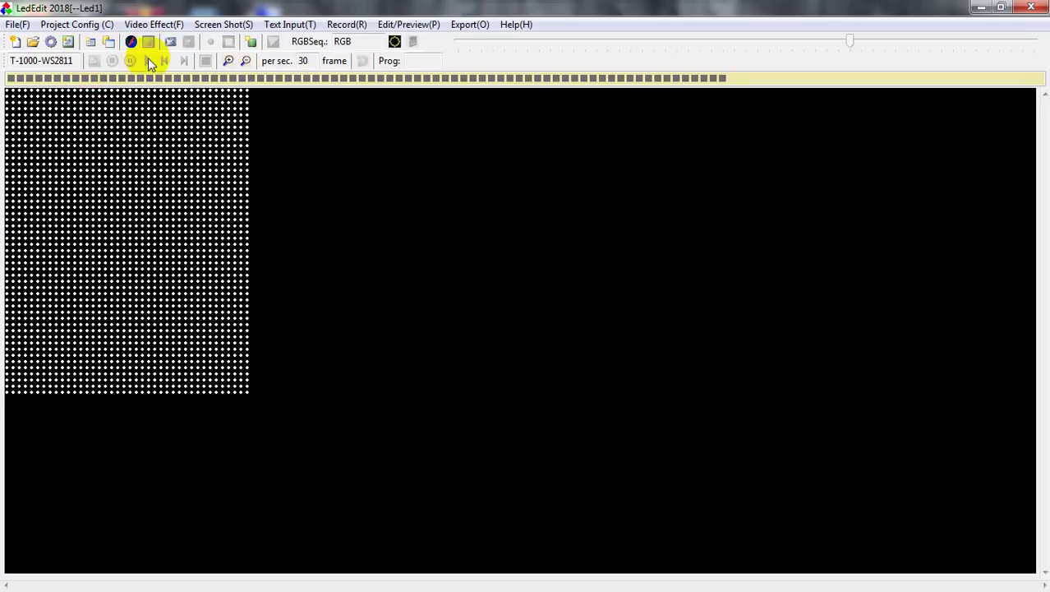
left_click(152, 24)
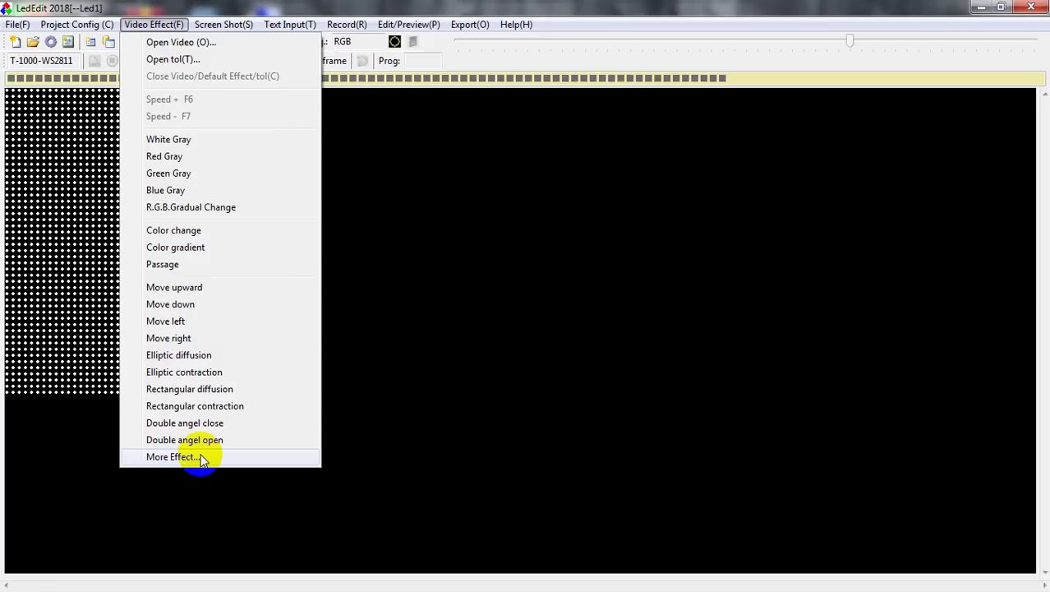
left_click(214, 409)
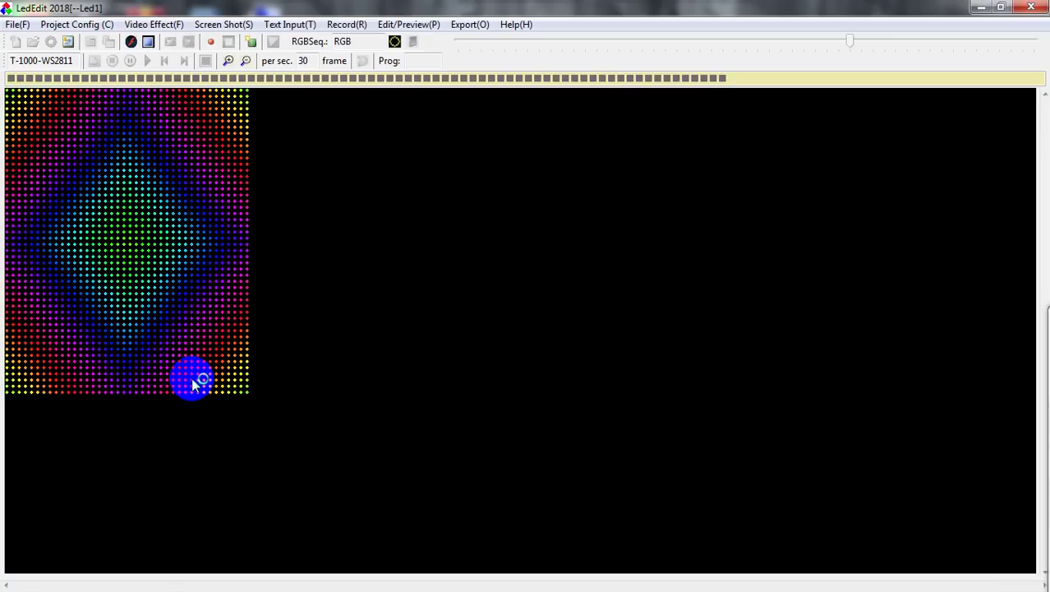
- Load the effect file Swf Effects For Led Edit - A 301 from the EFFECTS SWF folder in the Music library
left_click(164, 25)
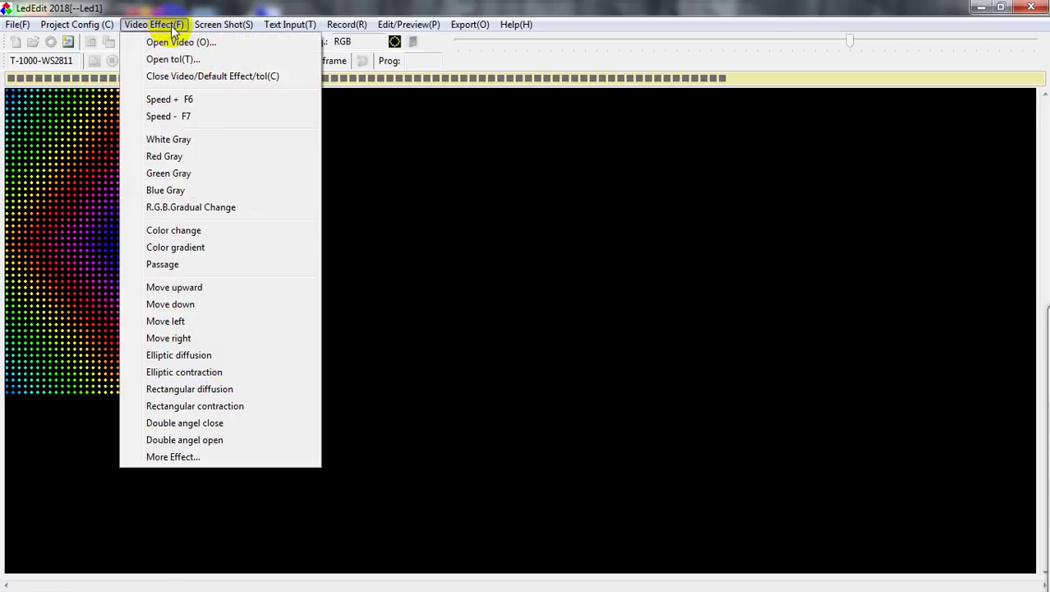
left_click(149, 459)
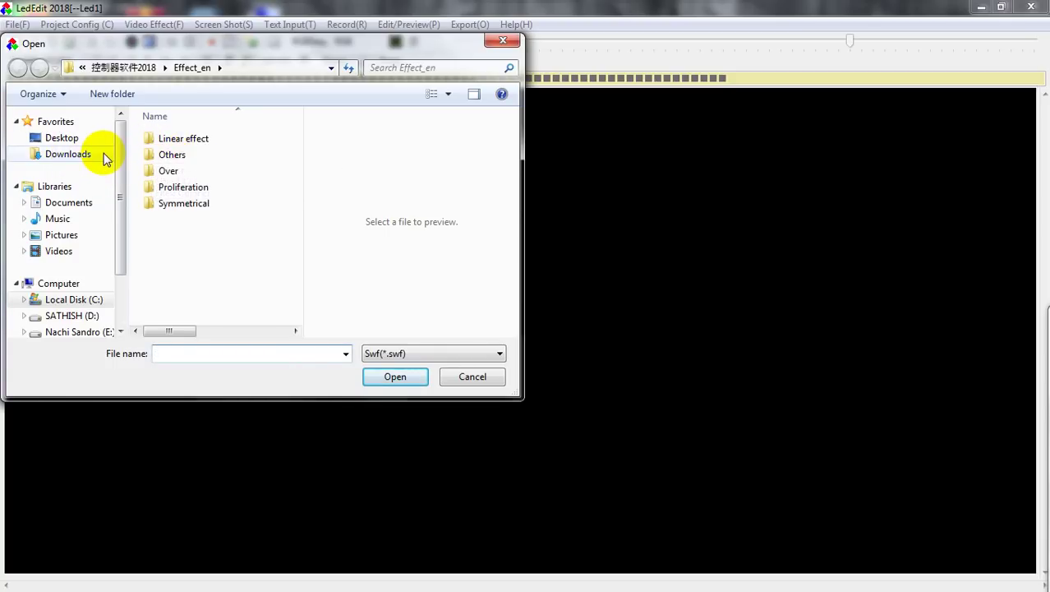
left_click(81, 214)
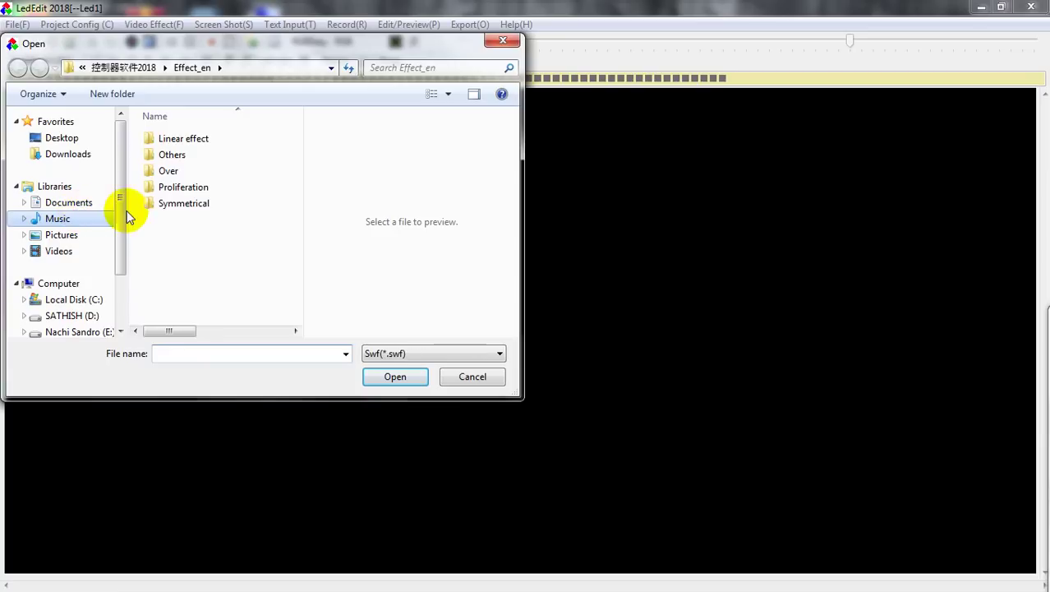
left_click(182, 213)
double_click(184, 214)
scroll(184, 218, "down", 3)
scroll(187, 226, "down", 1)
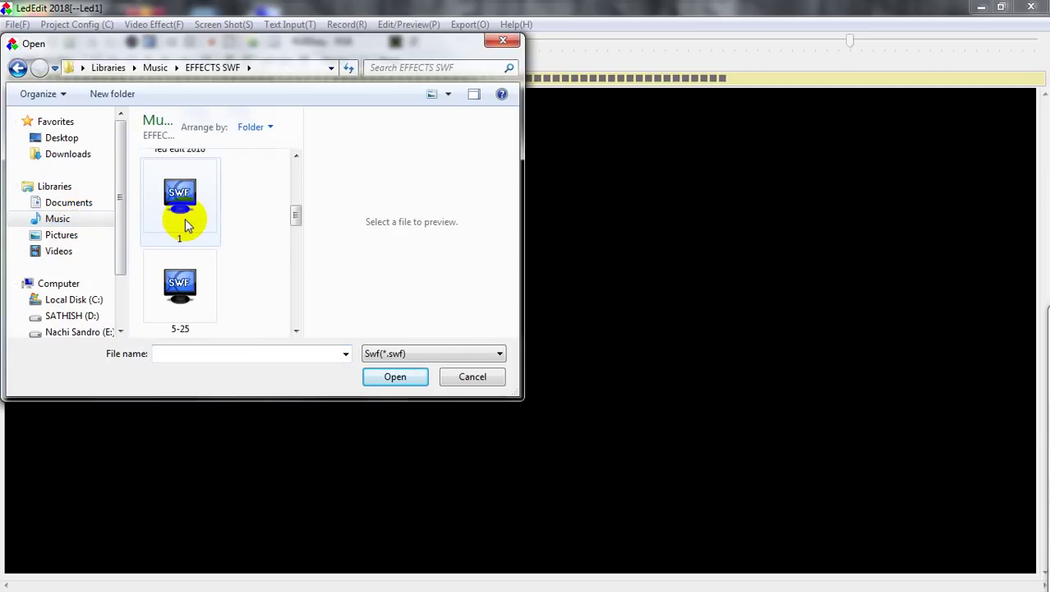
scroll(187, 226, "down", 5)
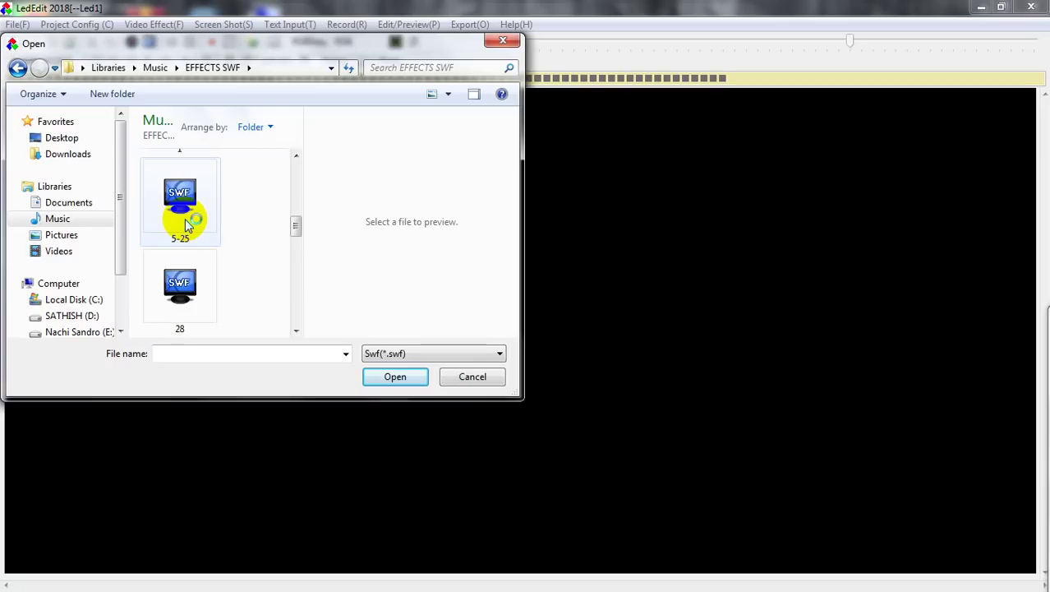
scroll(188, 226, "down", 4)
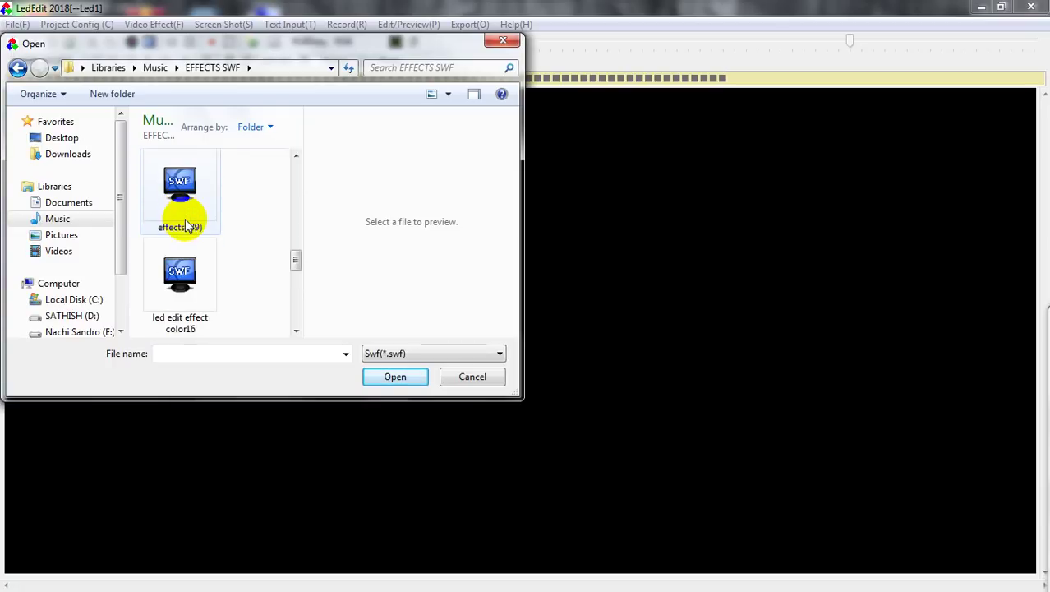
scroll(187, 226, "down", 2)
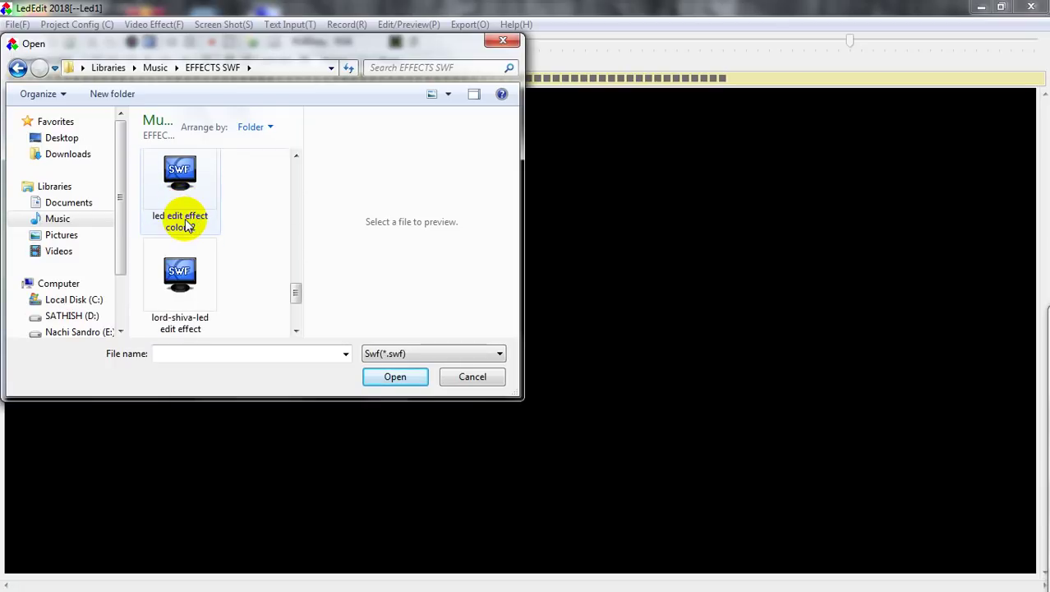
scroll(187, 226, "down", 4)
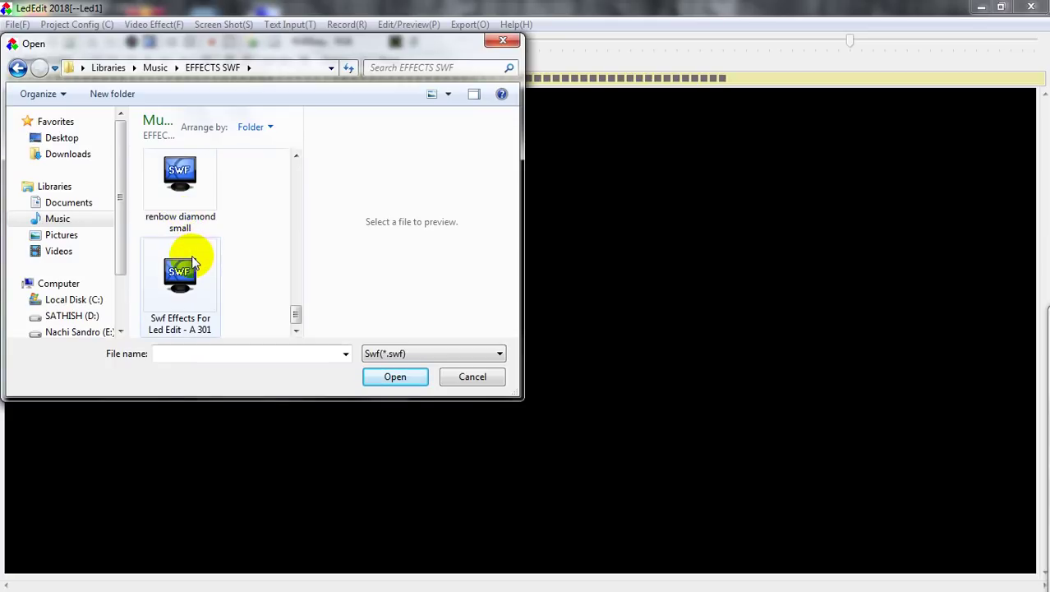
double_click(193, 302)
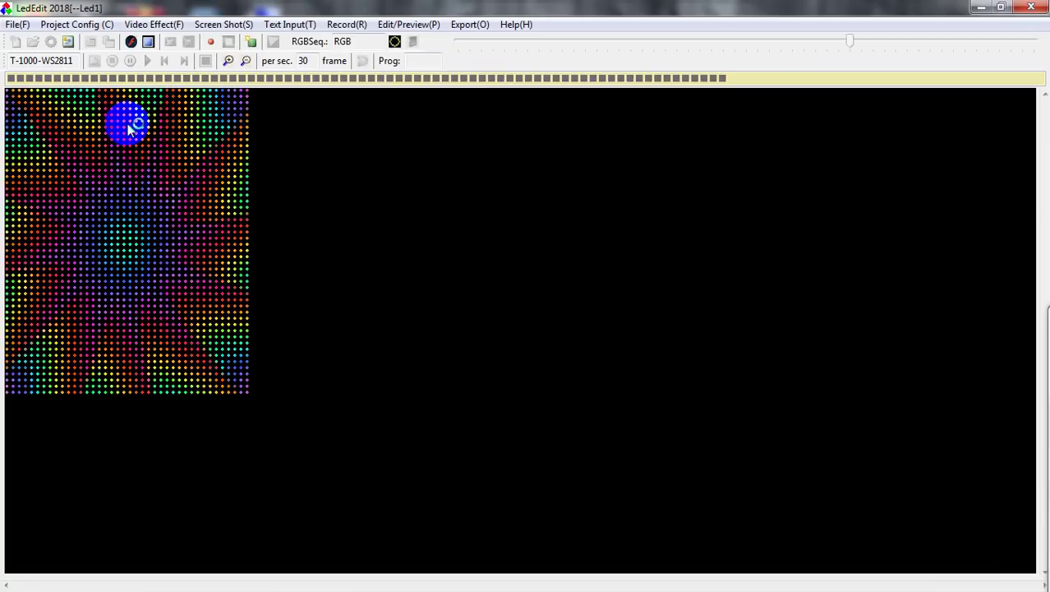
left_click(163, 79)
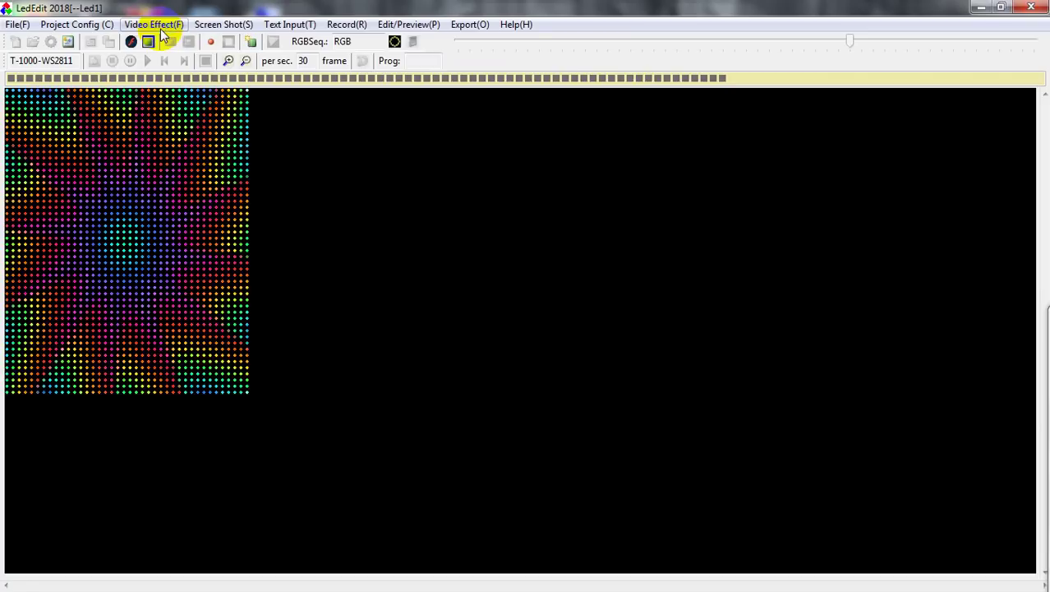
left_click(122, 99)
mouse_move(99, 132)
left_mouse_down()
mouse_move(105, 103)
mouse_move(208, 103)
mouse_move(216, 92)
mouse_move(91, 101)
mouse_move(270, 141)
mouse_move(263, 261)
mouse_move(253, 244)
left_mouse_up()
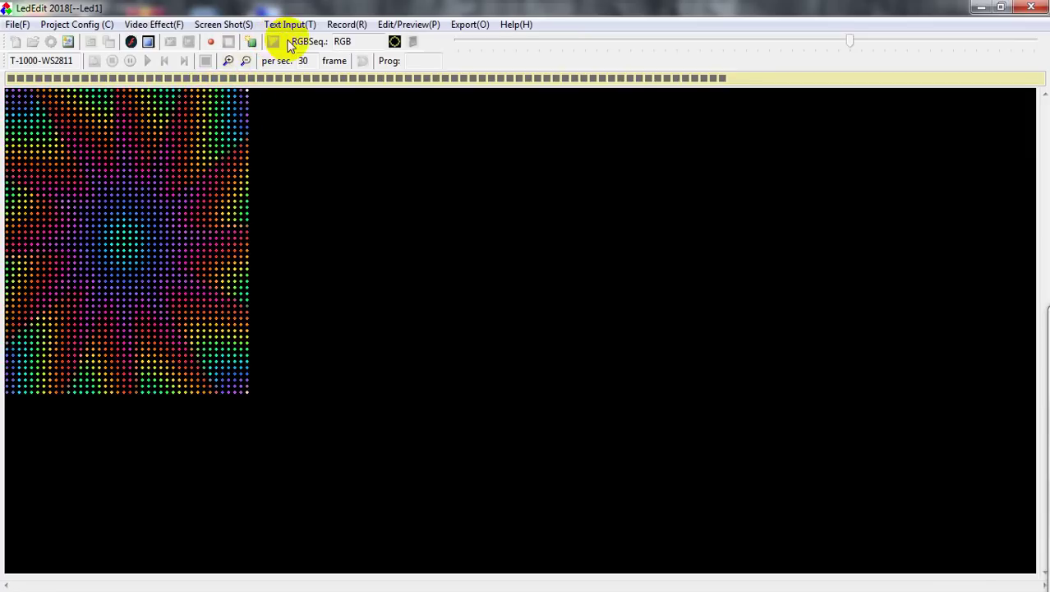
- Record the playing SWF effect into the LED program for about 272 frames and stop the recording
left_click(353, 26)
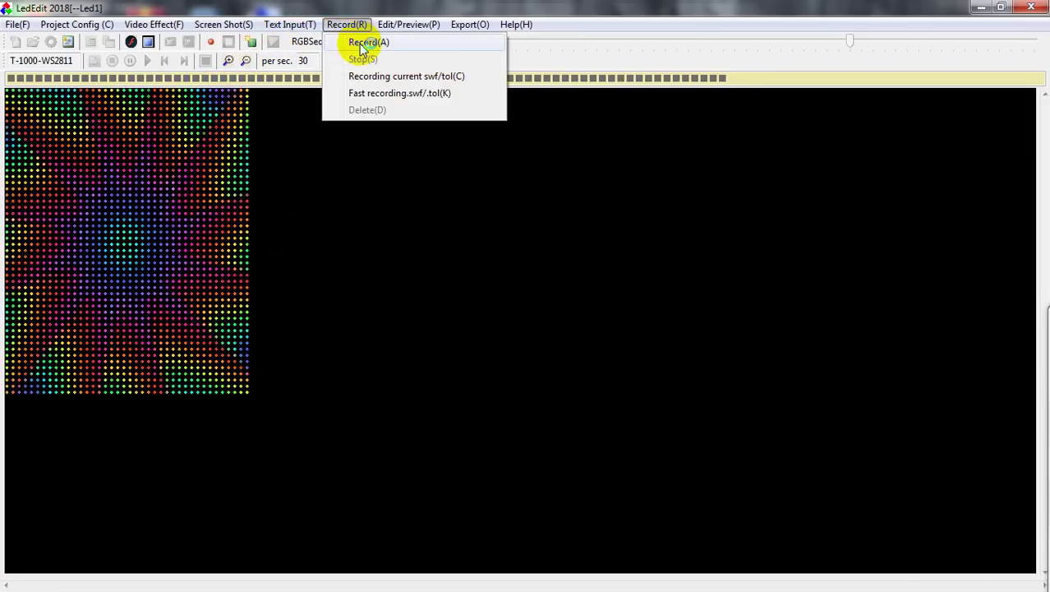
left_click(369, 42)
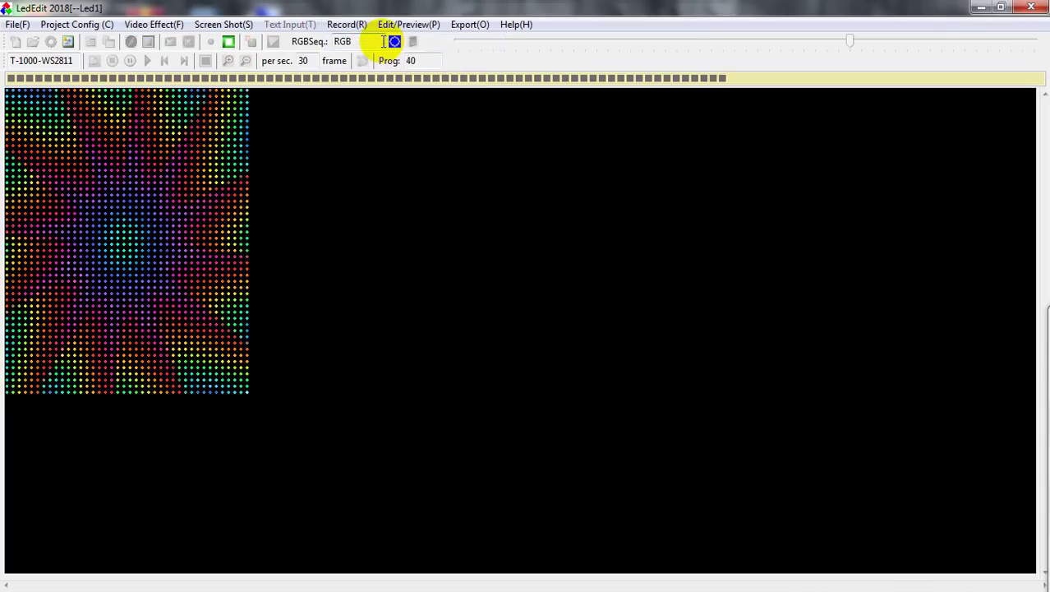
left_click_drag(189, 115, 154, 136)
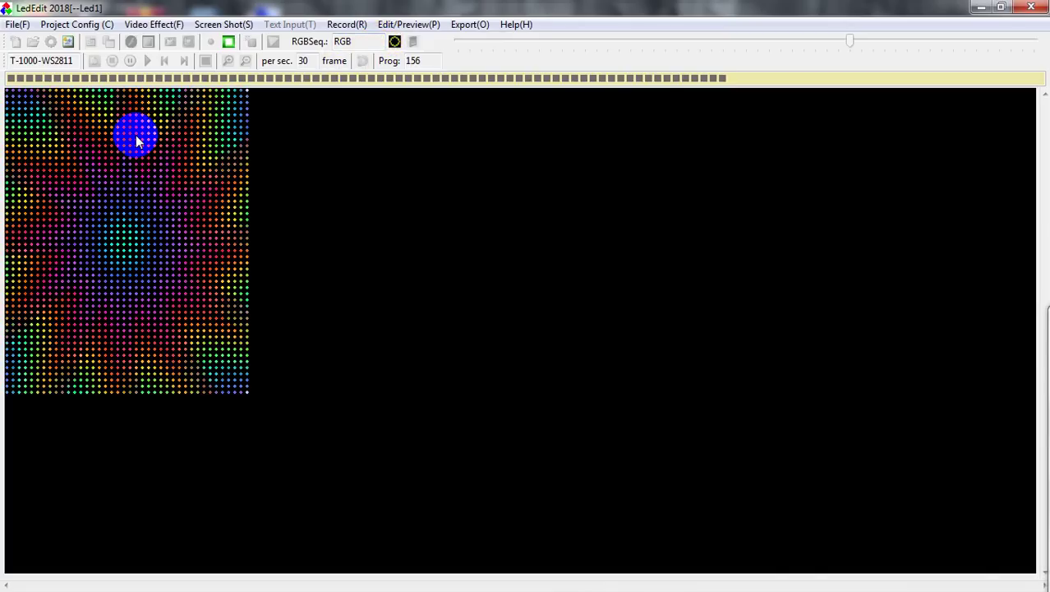
mouse_move(136, 140)
left_mouse_down()
mouse_move(227, 106)
mouse_move(228, 54)
left_mouse_up()
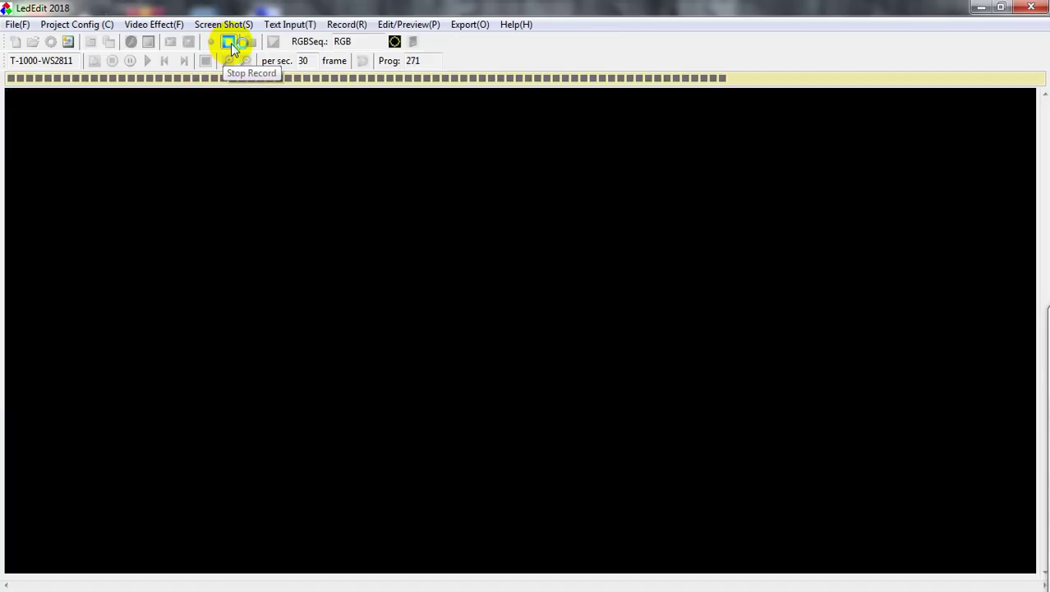
left_click(231, 48)
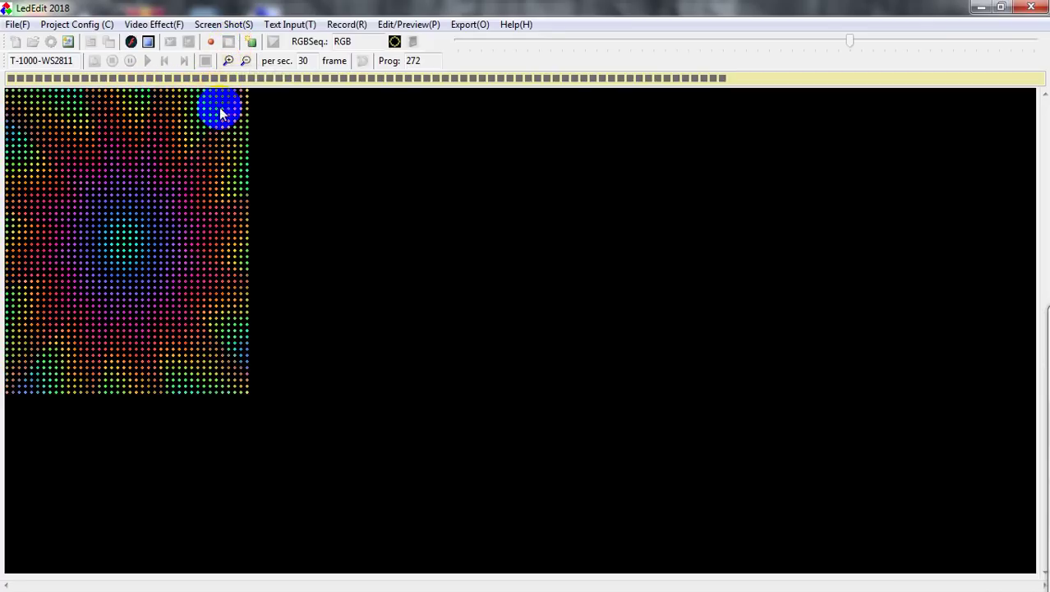
mouse_move(179, 405)
left_mouse_down()
mouse_move(99, 375)
mouse_move(99, 339)
left_mouse_up()
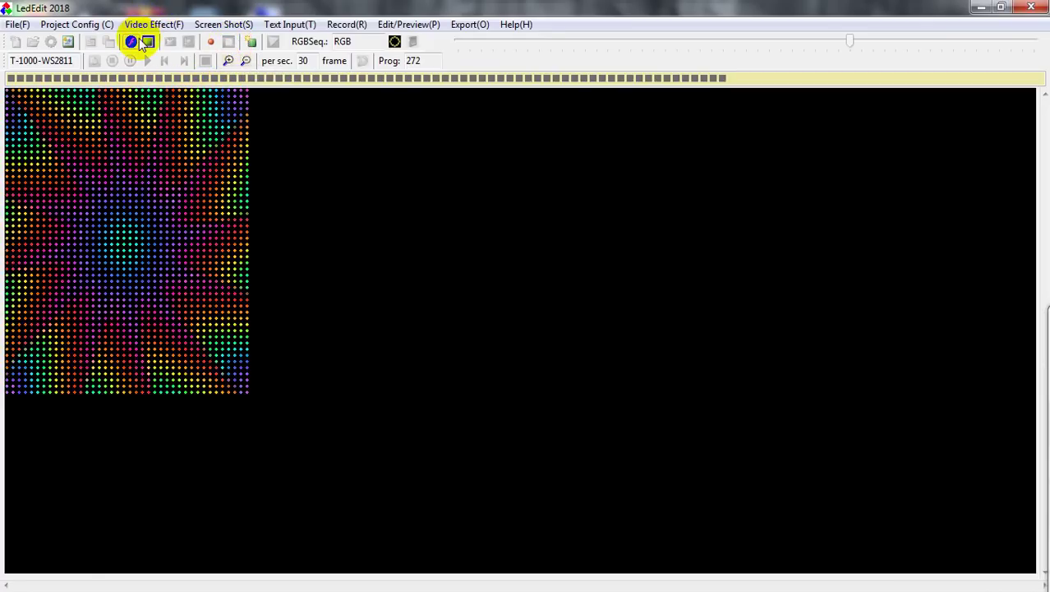
- Load the effect file renbow diamond small from the EFFECTS SWF folder in the Music library
left_click(152, 24)
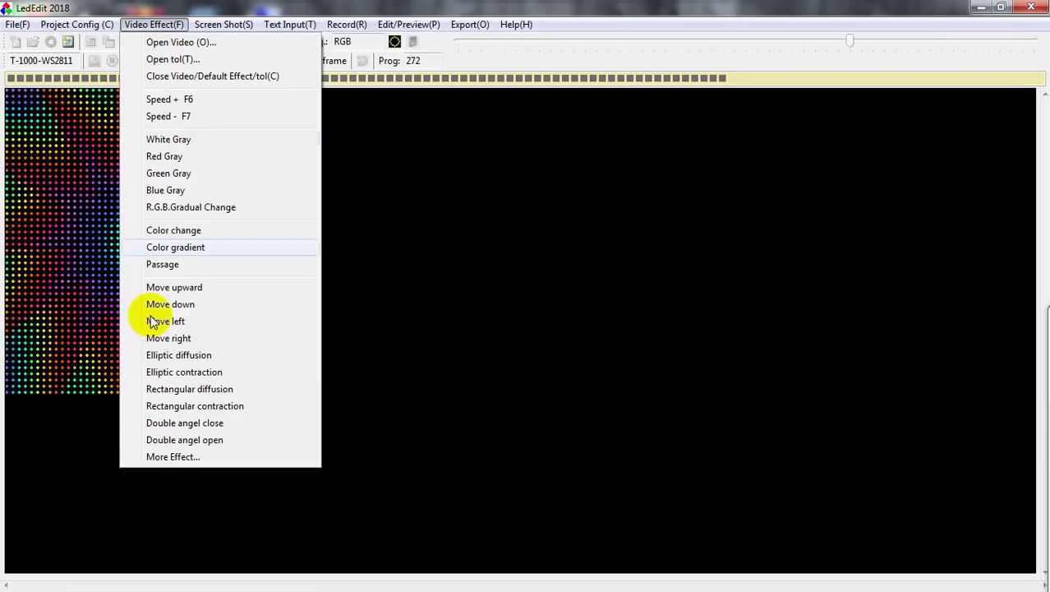
left_click(171, 457)
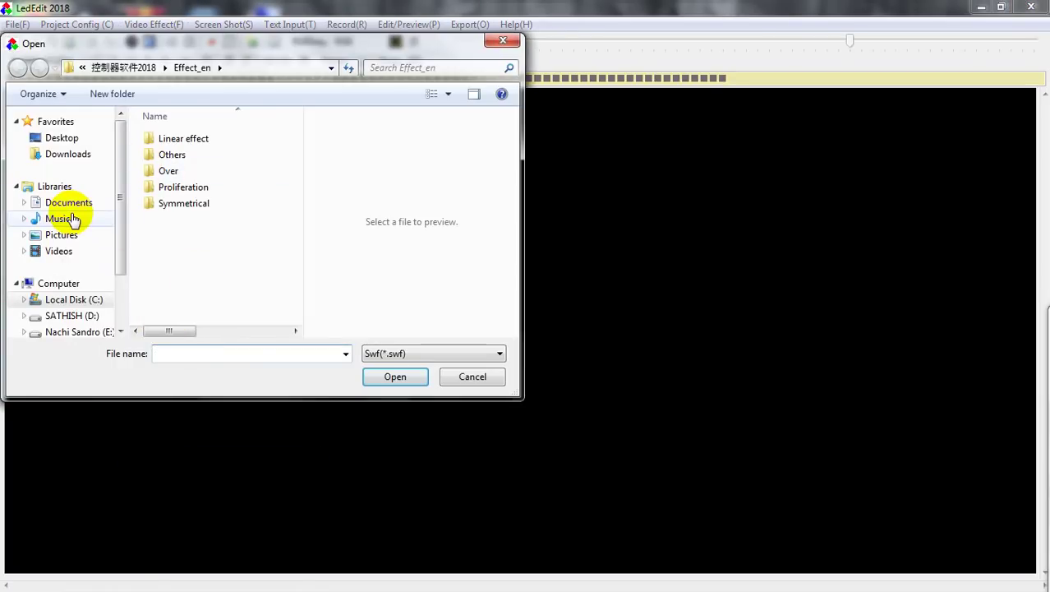
left_click(72, 220)
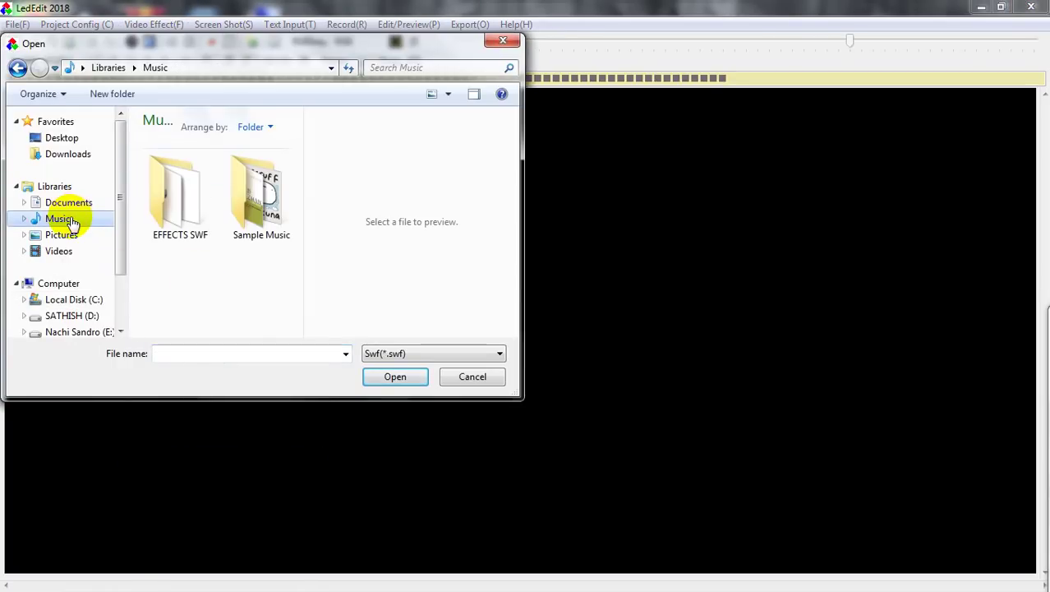
left_click(179, 237)
double_click(179, 236)
scroll(178, 207, "down", 2)
scroll(178, 209, "up", 1)
scroll(179, 215, "down", 5)
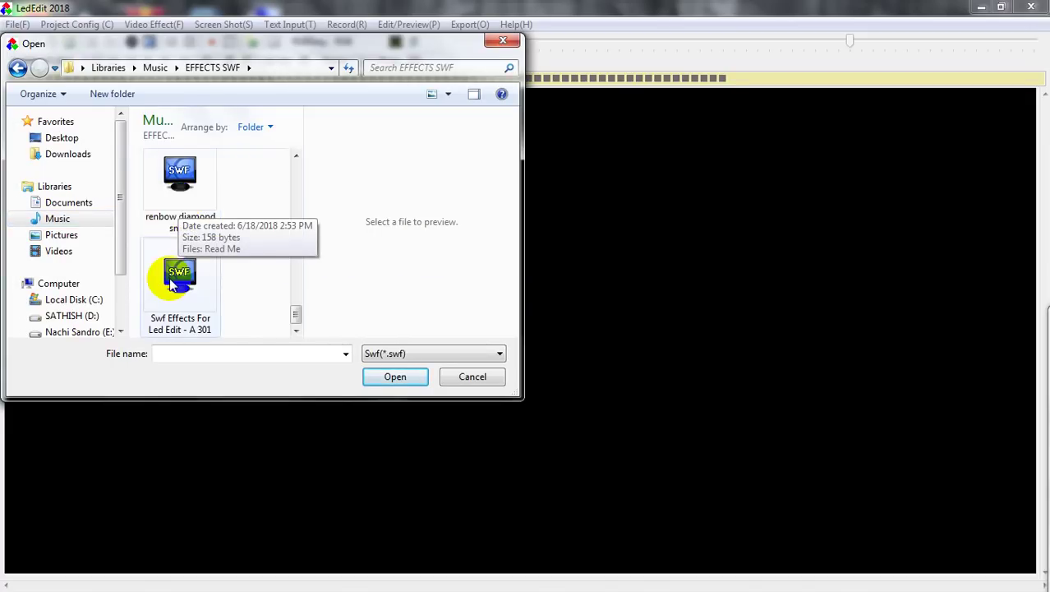
double_click(177, 219)
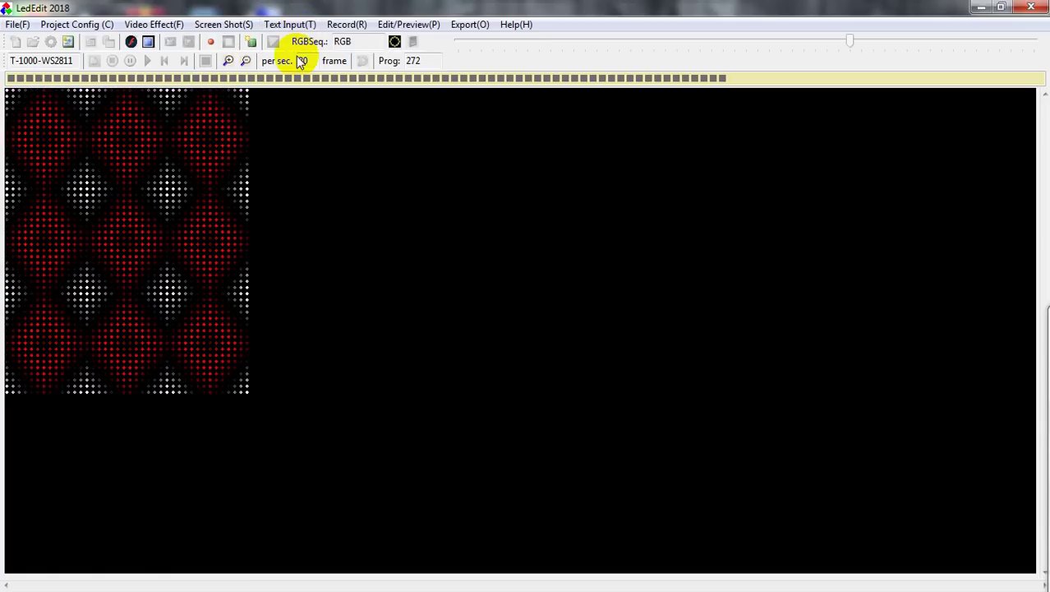
- Record the playing diamond effect until the program reaches about 371 frames, and stop the recording
left_click(345, 24)
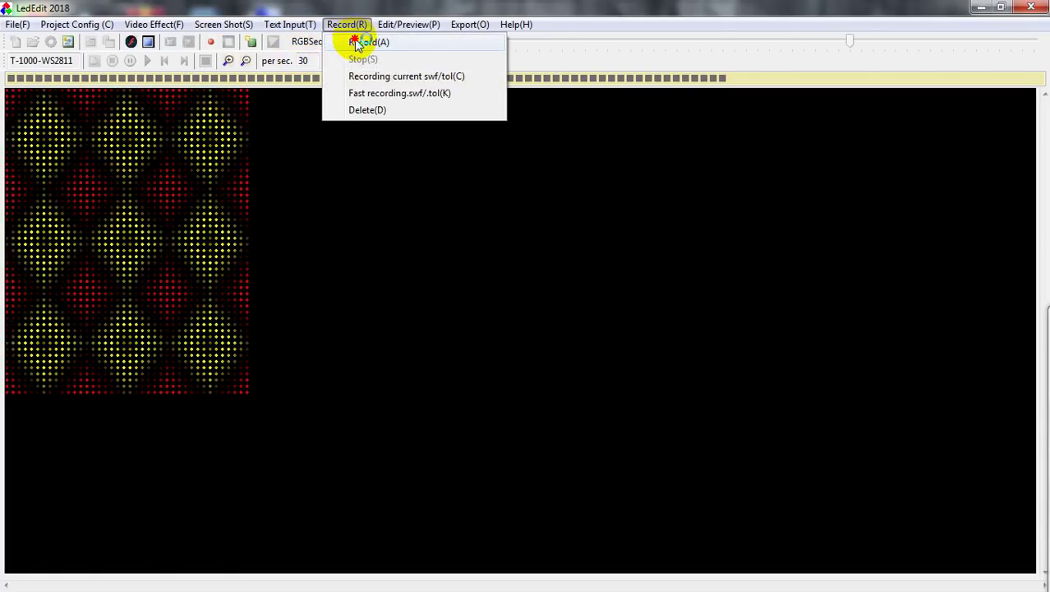
left_click(362, 42)
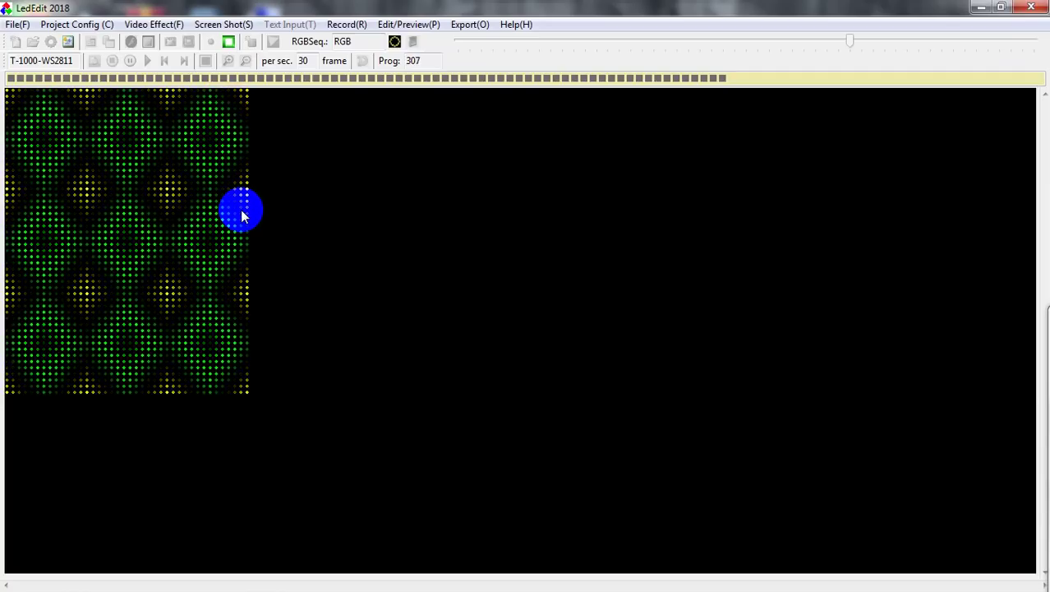
left_click(230, 44)
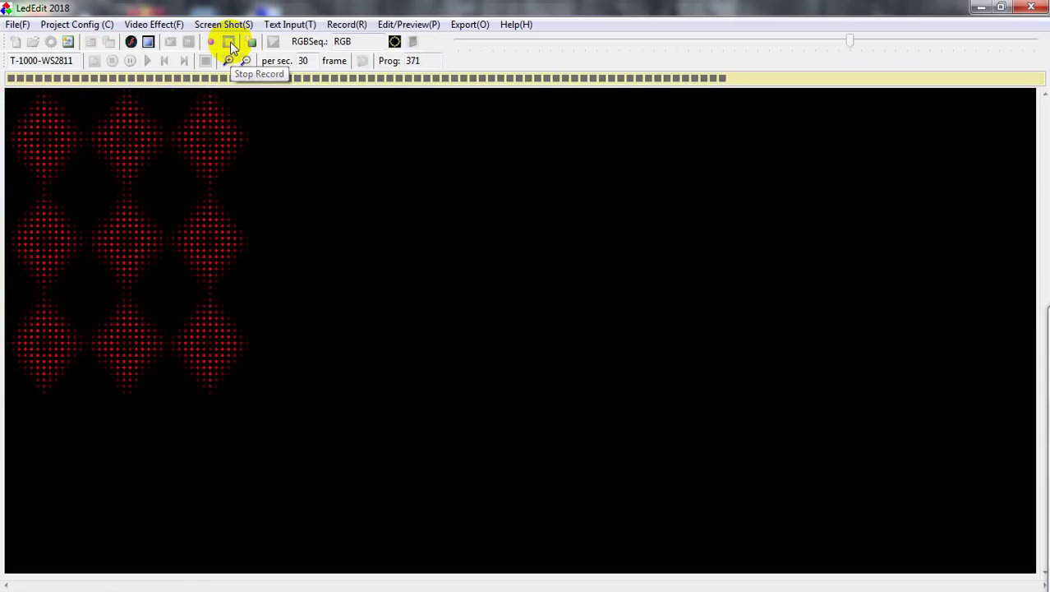
- Load the effect file led edit effect color21 from the EFFECTS SWF folder in the Music library
left_click(164, 25)
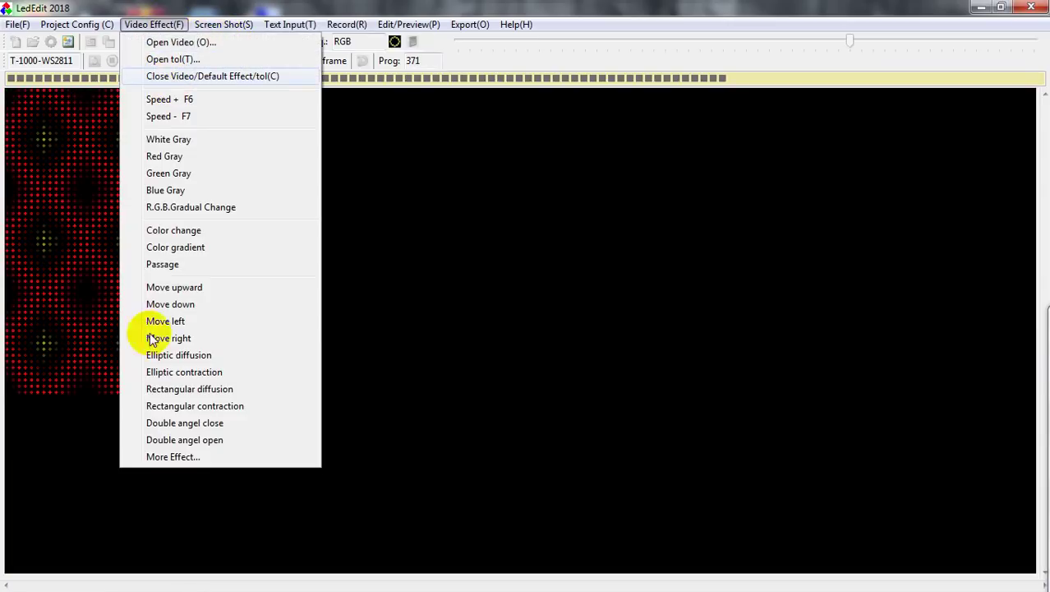
left_click(151, 457)
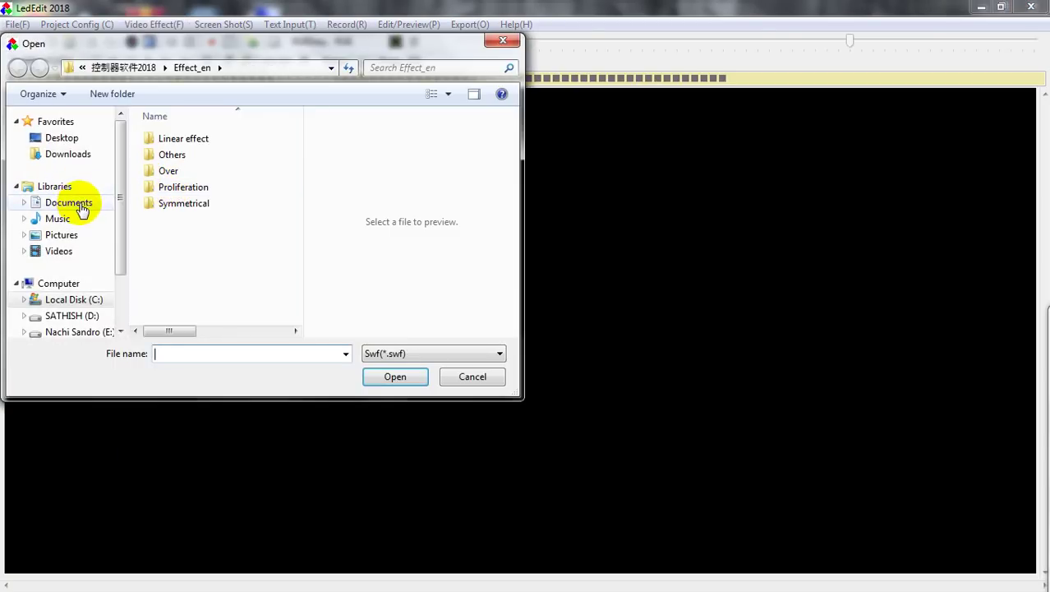
left_click(74, 219)
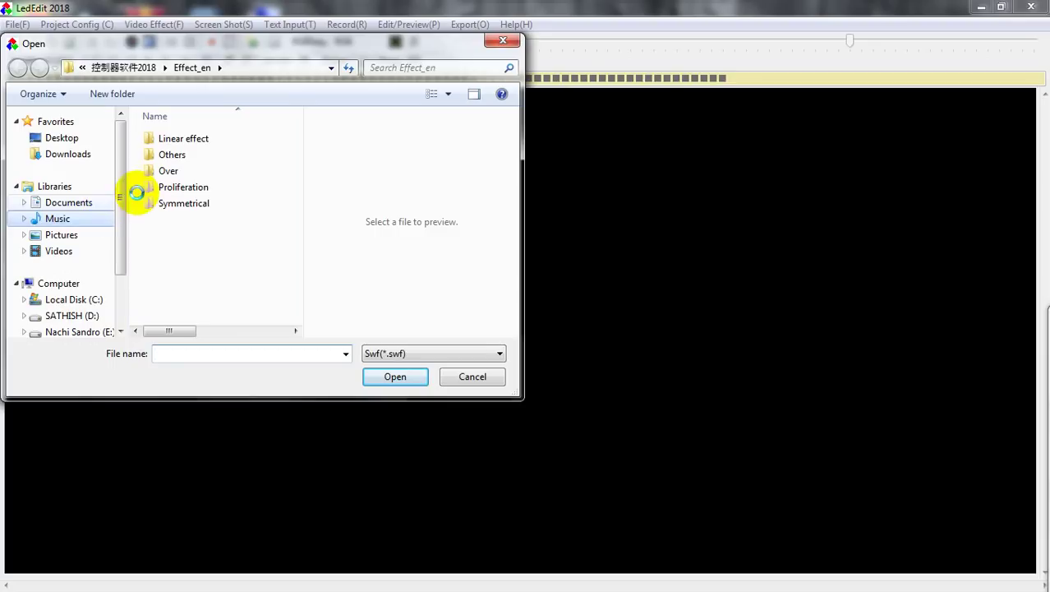
double_click(191, 170)
scroll(194, 177, "down", 5)
scroll(189, 213, "down", 8)
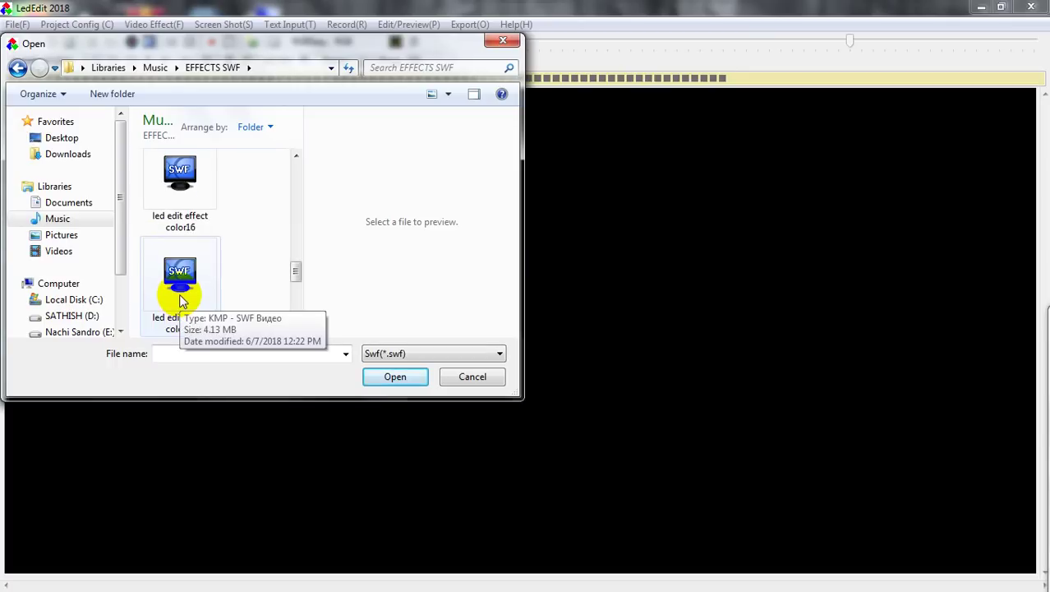
double_click(180, 303)
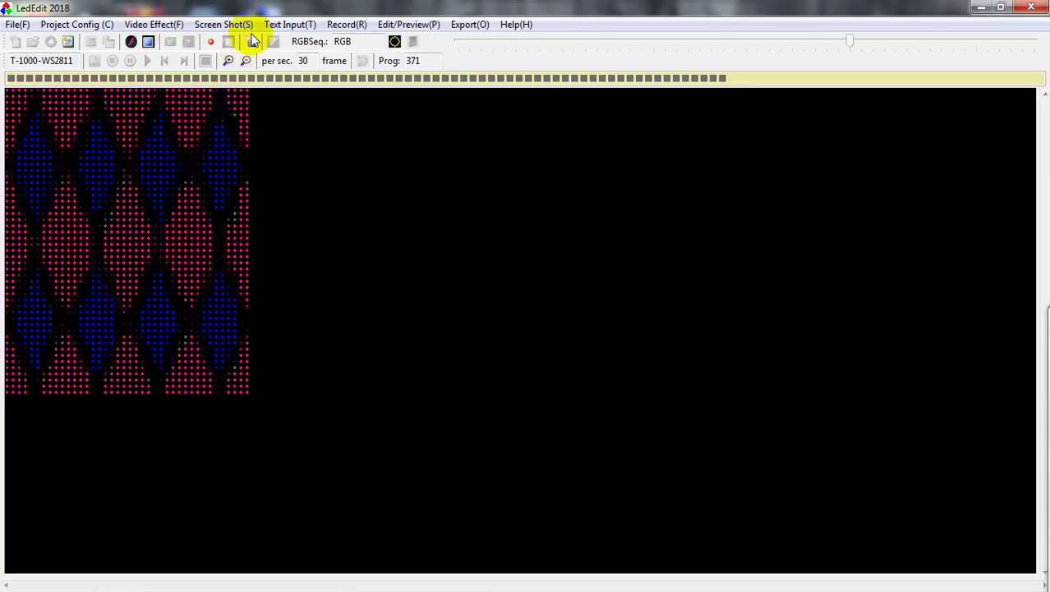
- Record the color21 effect until the program reaches about 539 frames, and stop the recording
left_click(358, 30)
left_click(352, 43)
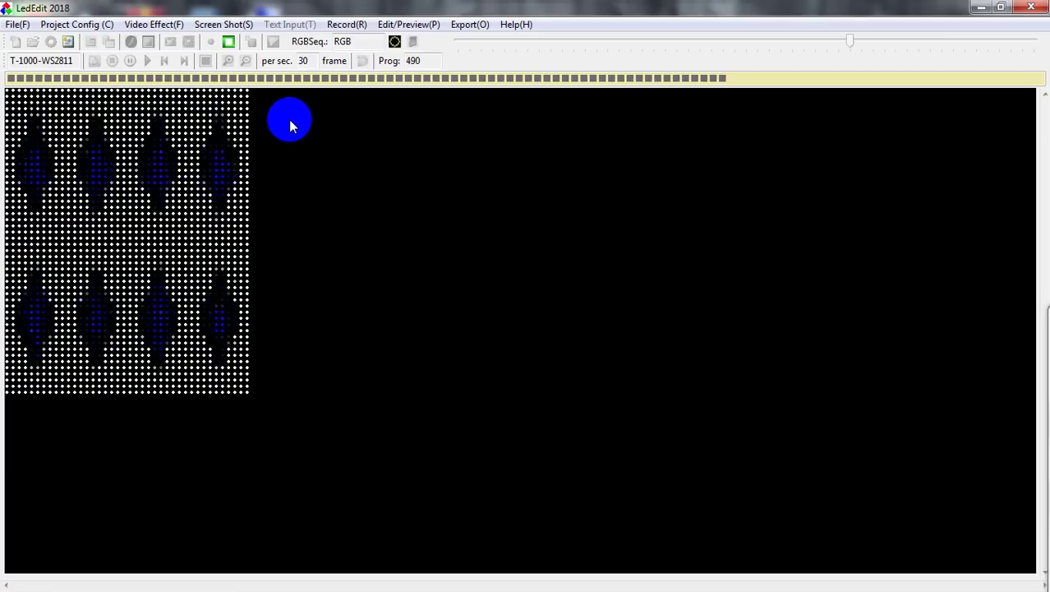
left_click(229, 46)
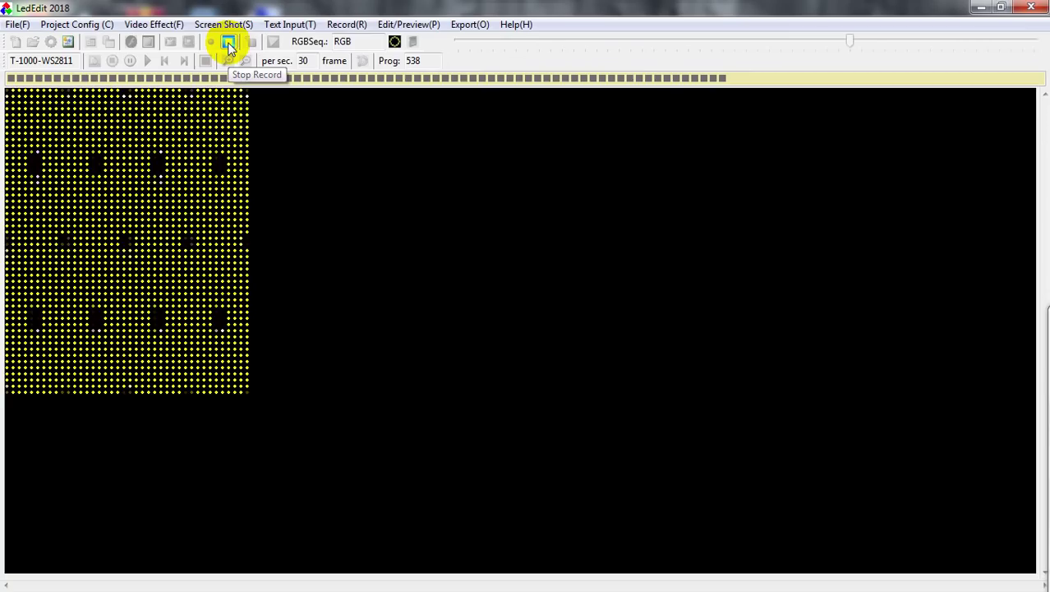
- Load the effect file lord-shiva-led edit effect from the EFFECTS SWF folder in the Music library
left_click(163, 30)
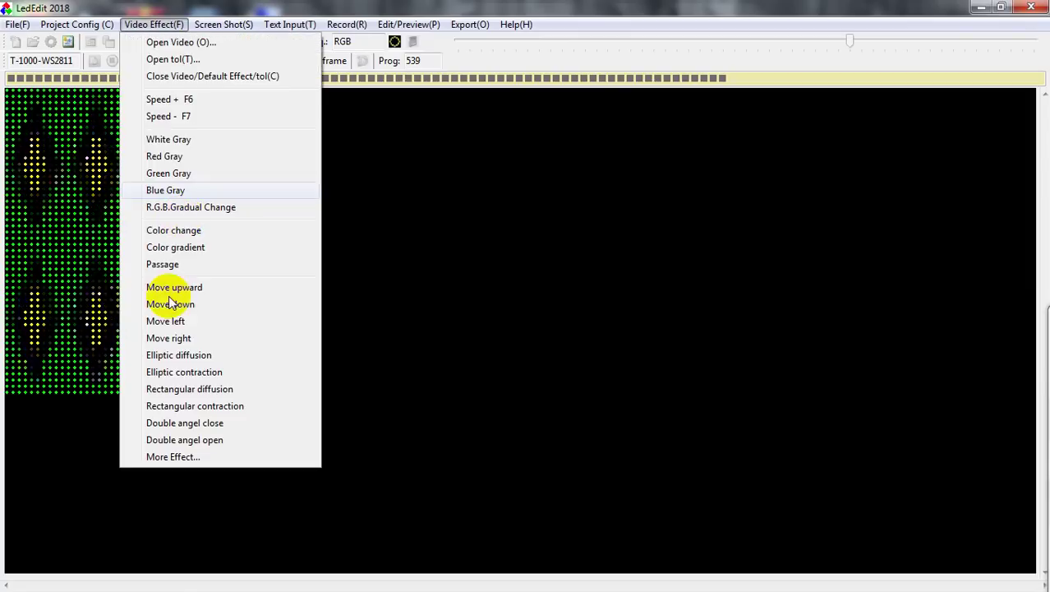
left_click(184, 458)
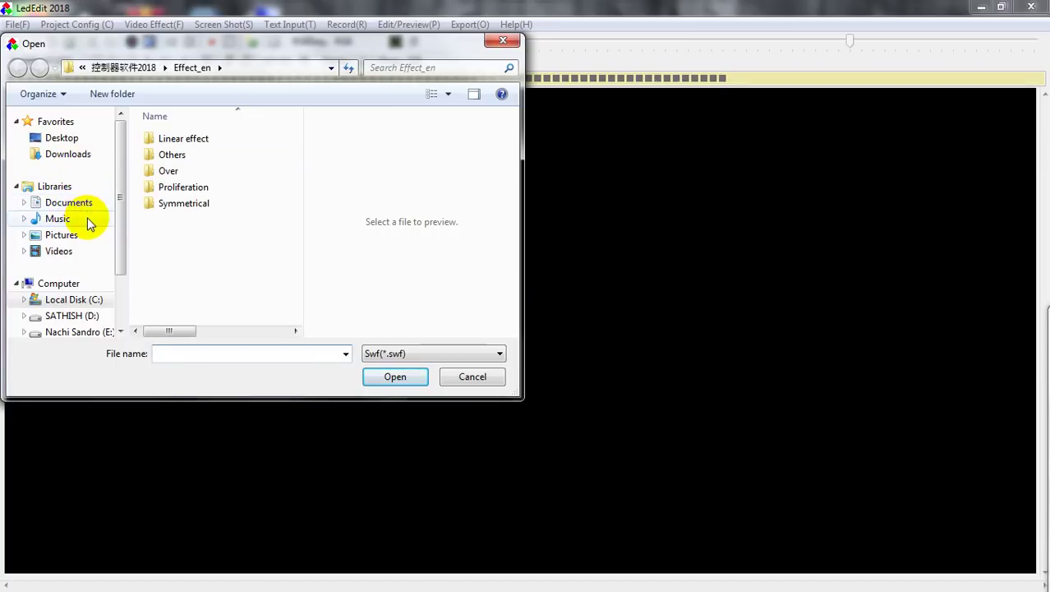
left_click(86, 221)
double_click(205, 201)
scroll(205, 210, "down", 1)
scroll(205, 209, "down", 5)
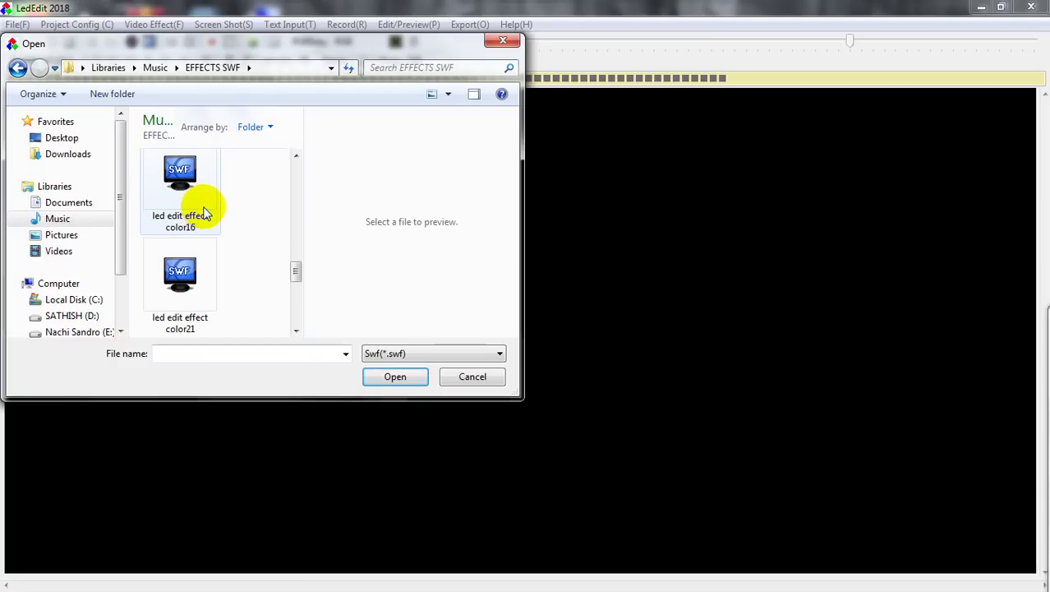
scroll(205, 213, "down", 2)
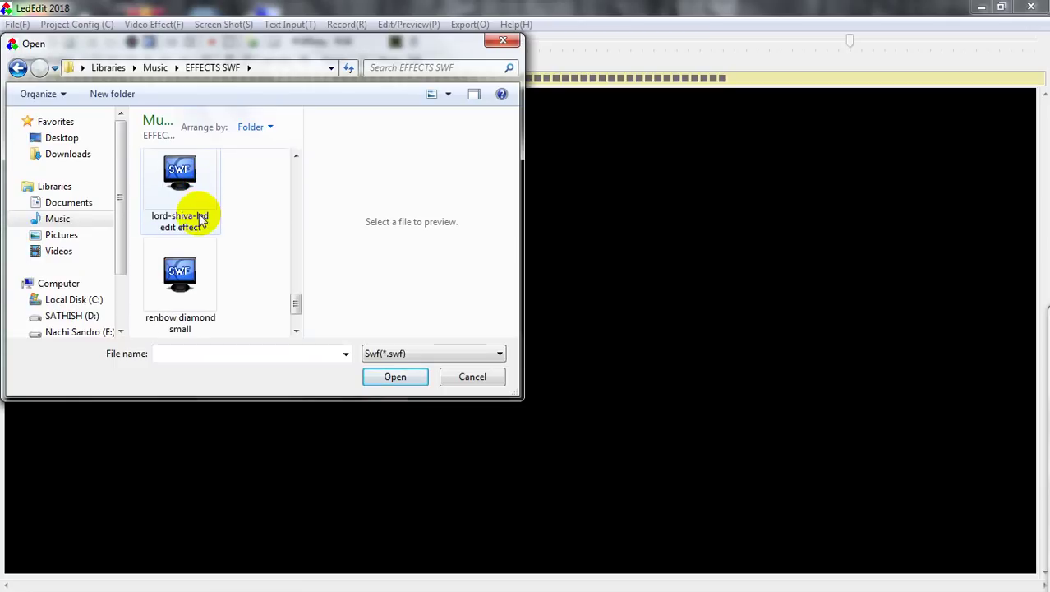
double_click(188, 225)
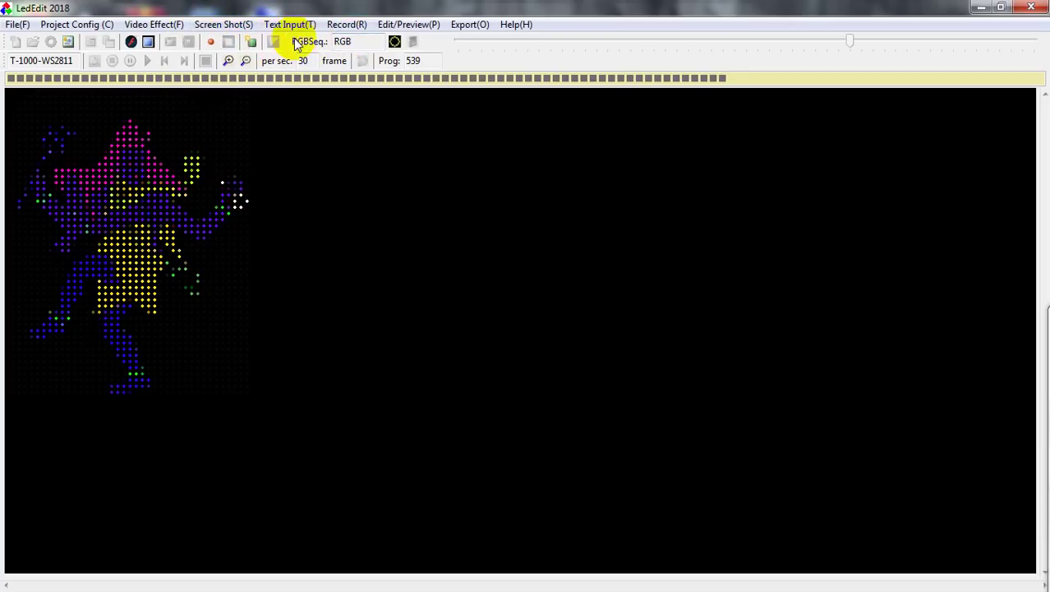
- Record the lord-shiva effect until the program reaches about 645 frames, and stop the recording
left_click(345, 26)
left_click(358, 41)
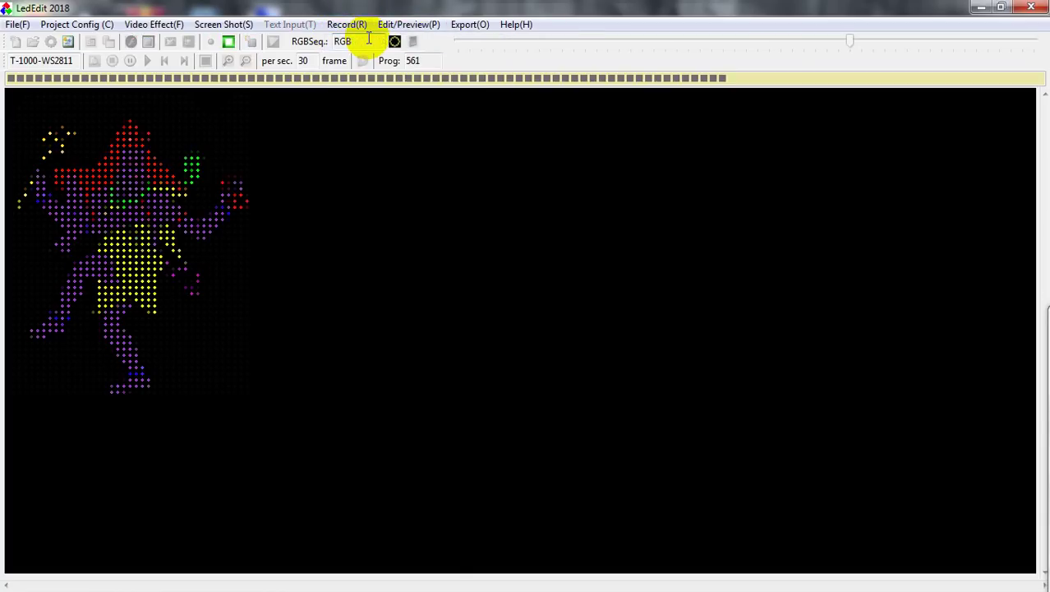
left_click(197, 113)
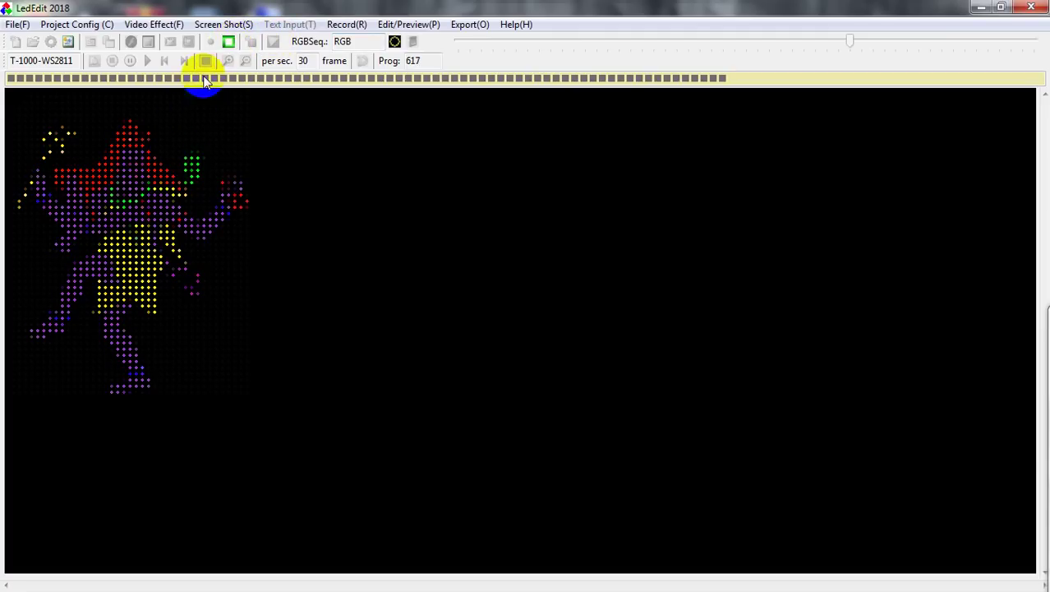
left_click(228, 42)
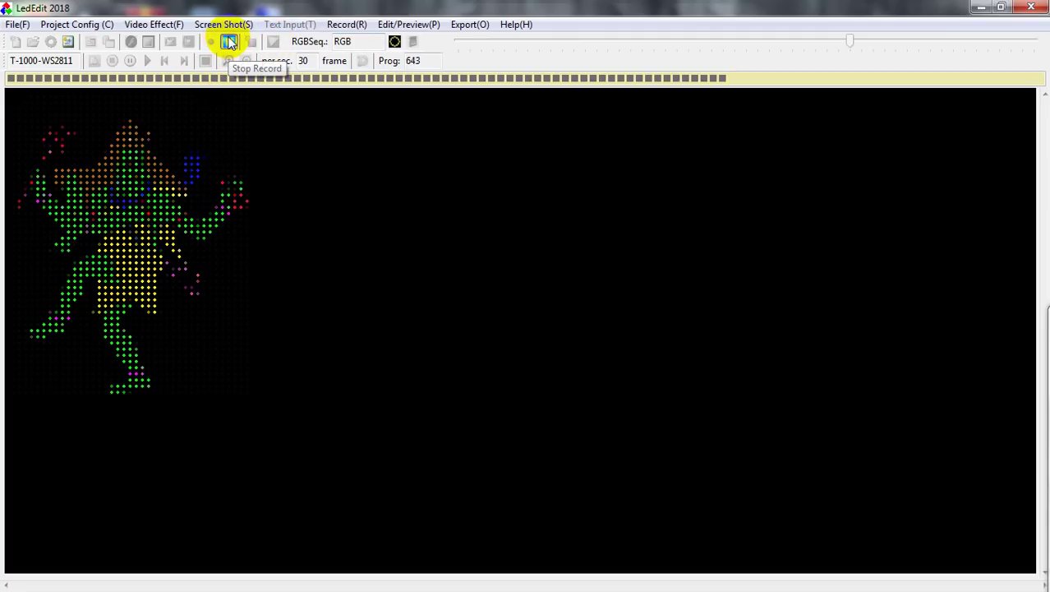
left_click(229, 42)
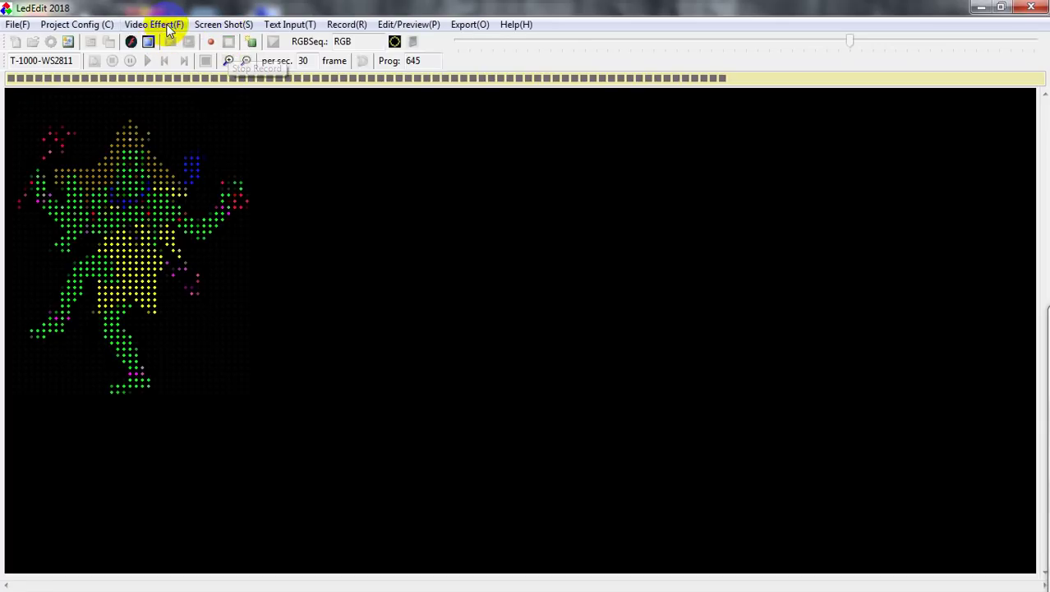
- Load the effect file led edit effect color16 from the EFFECTS SWF folder in the Music library
left_click(169, 25)
left_click(173, 456)
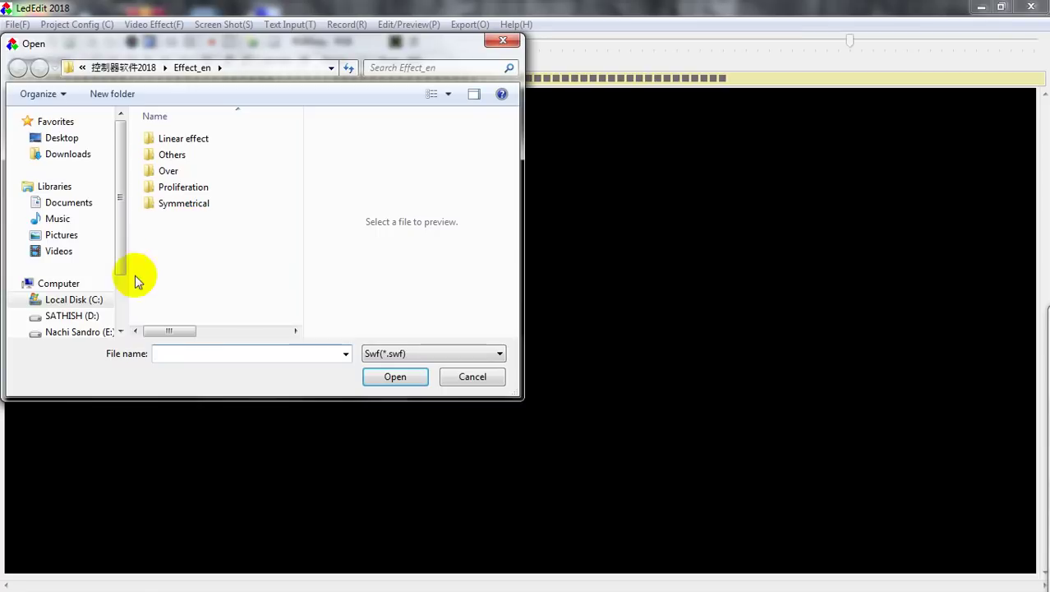
left_click(85, 220)
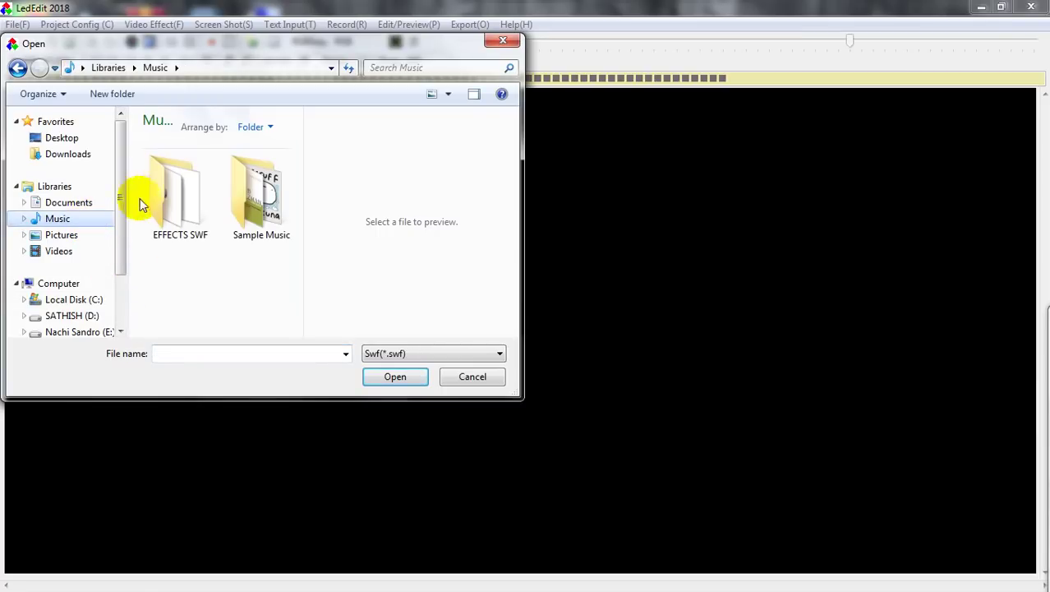
left_click(156, 197)
scroll(157, 201, "down", 1)
scroll(156, 203, "down", 5)
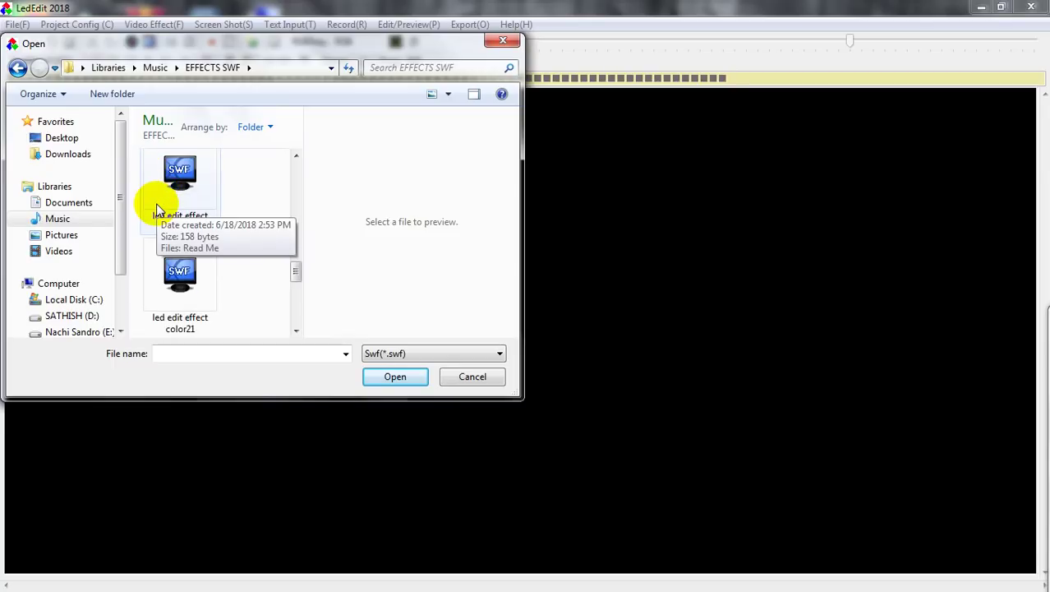
double_click(202, 224)
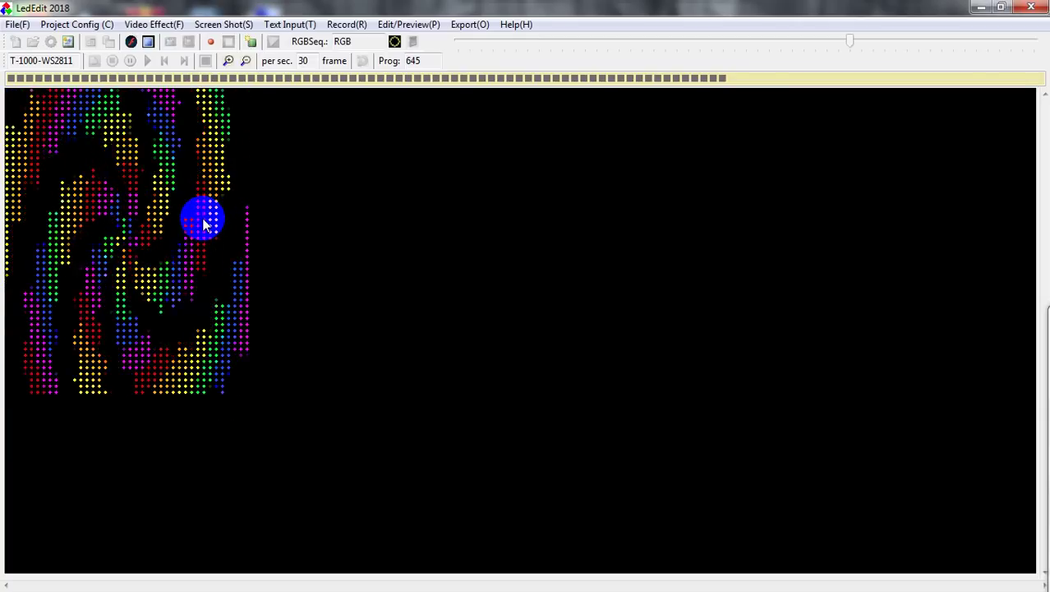
- Record the color16 effect until the program reaches about 767 frames, stop the recording and close the video effect
left_click(362, 25)
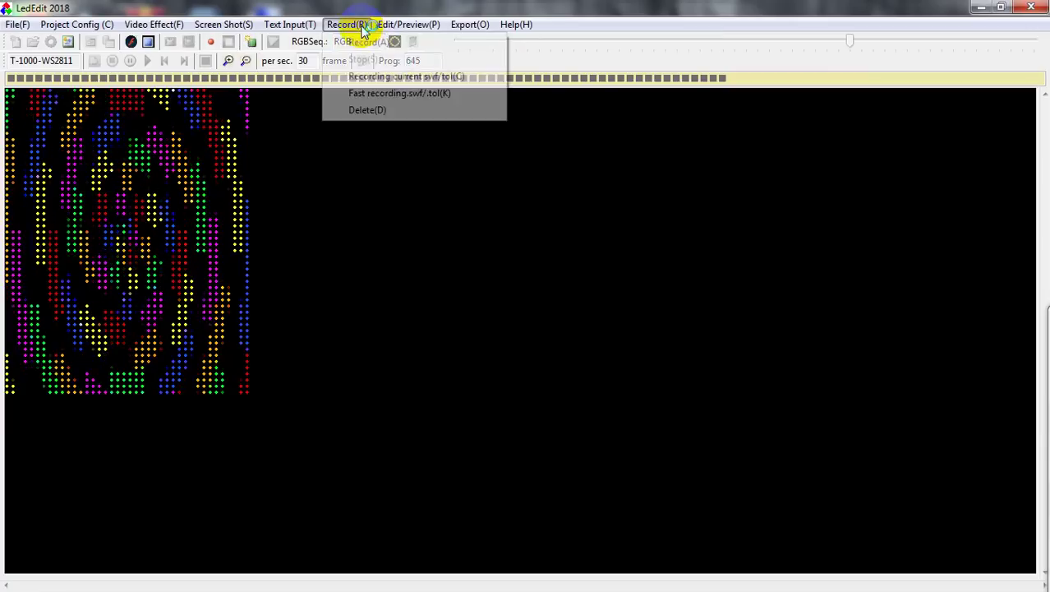
left_click(367, 42)
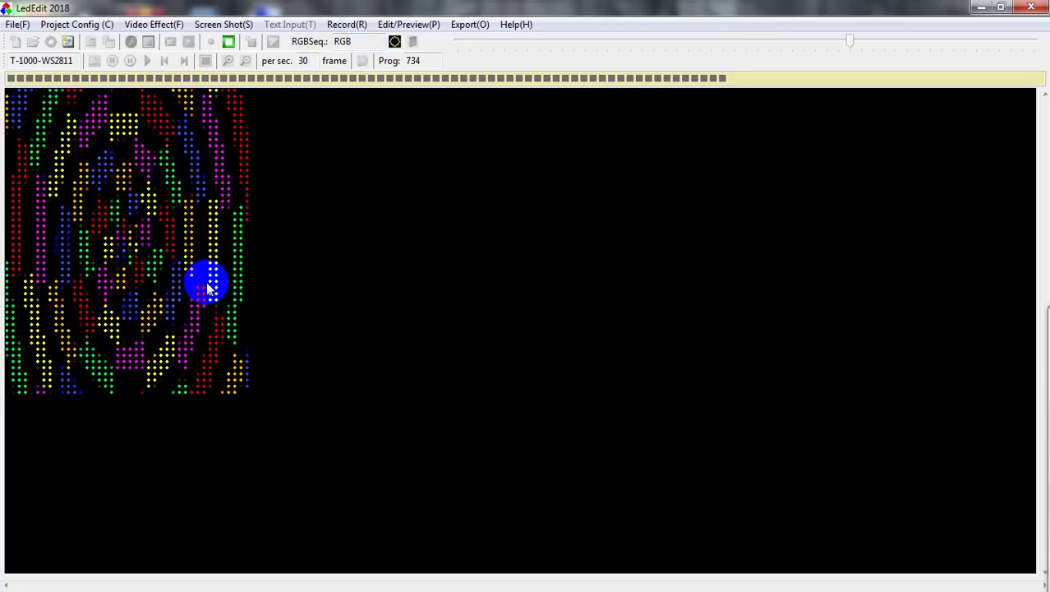
left_click(228, 42)
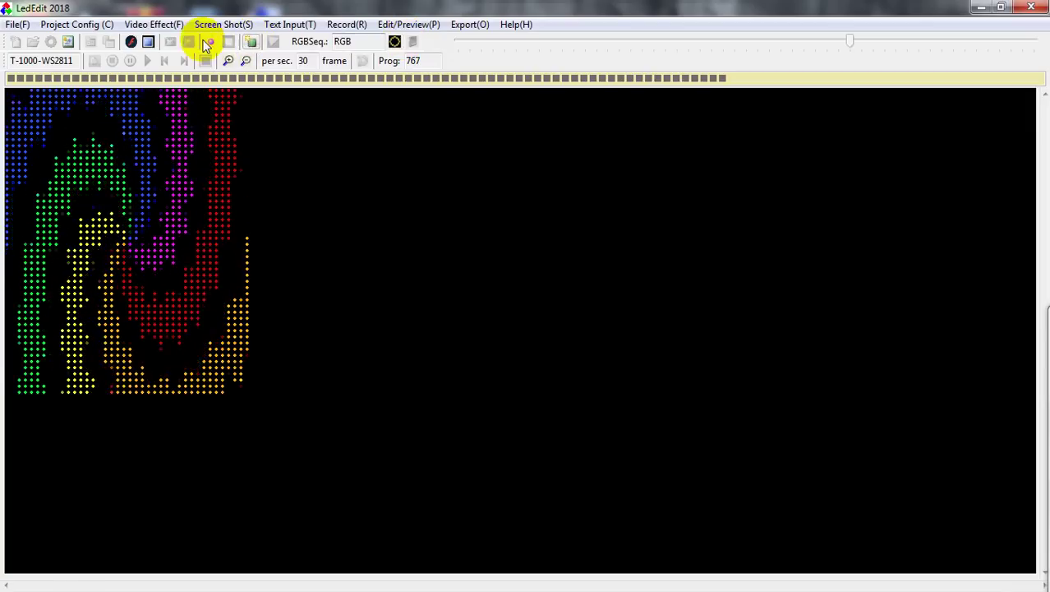
left_click(150, 43)
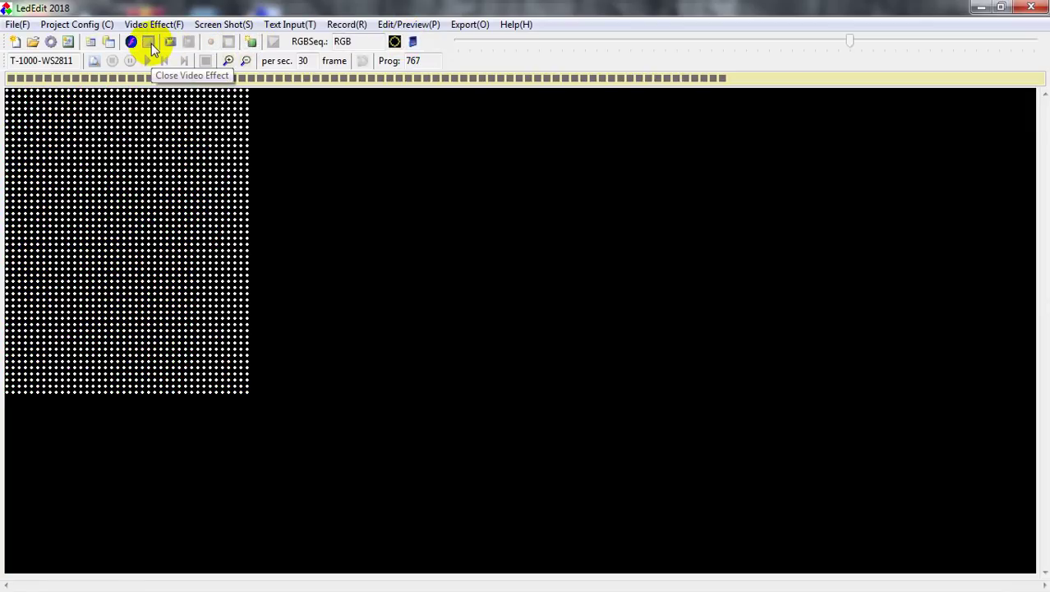
- Start exporting the recorded program as a .led effect into the My Pictures folder of the Pictures library
left_click(465, 25)
left_click(505, 30)
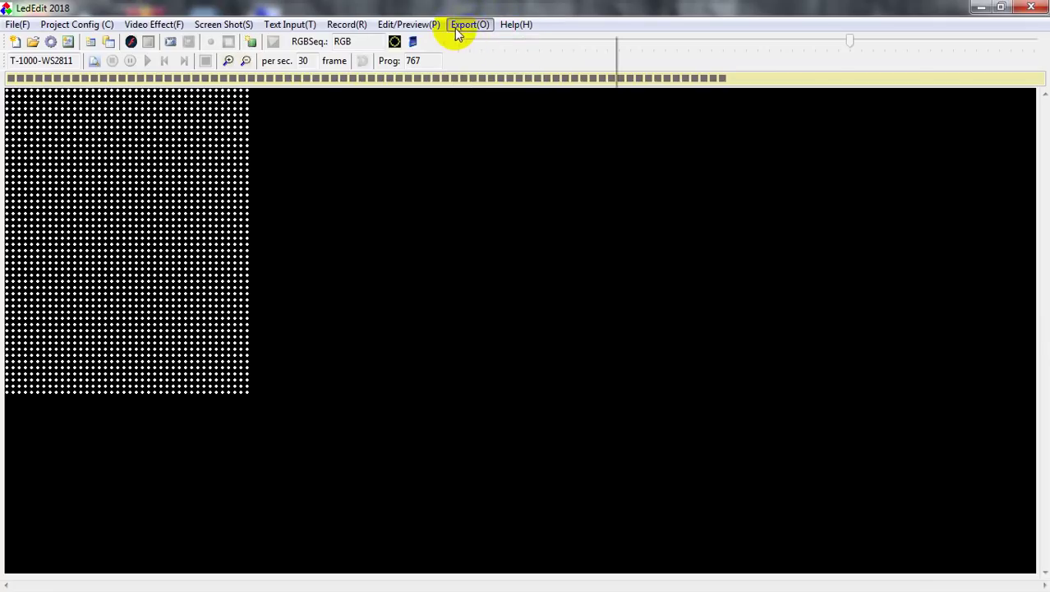
left_click(460, 26)
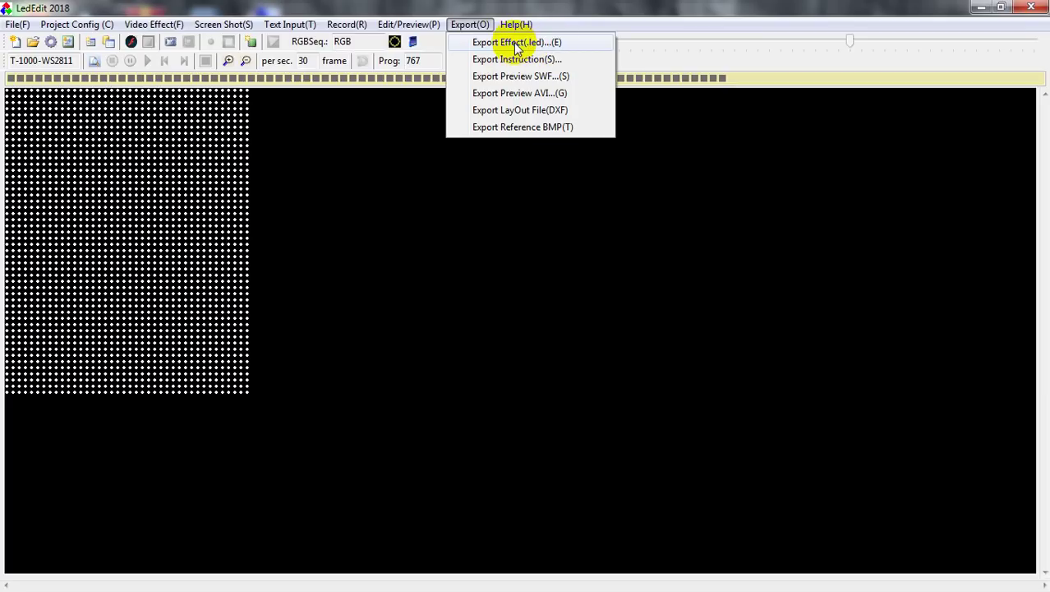
left_click(490, 43)
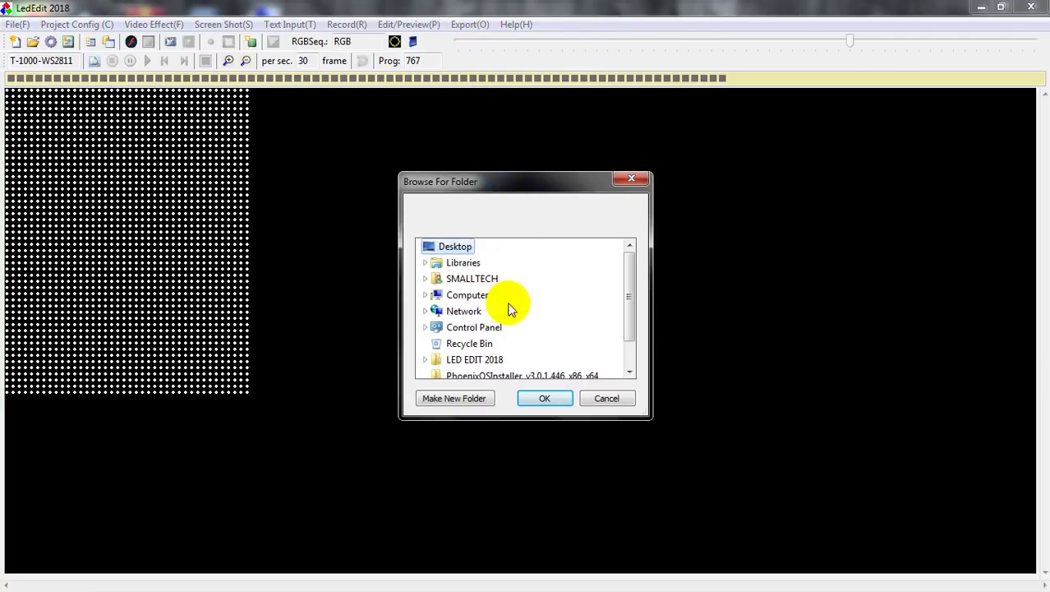
left_click(465, 265)
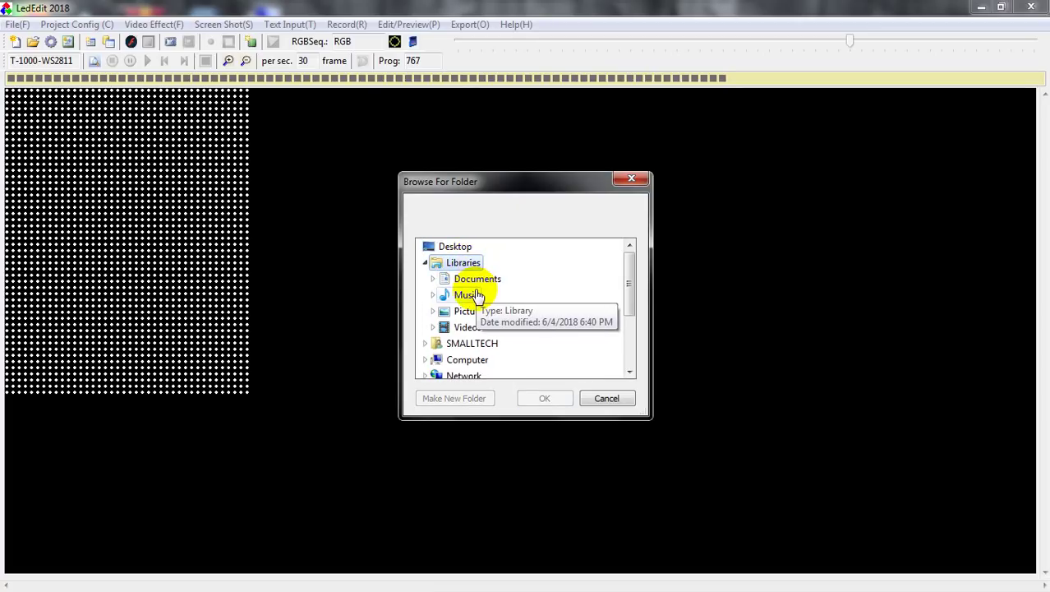
left_click(481, 313)
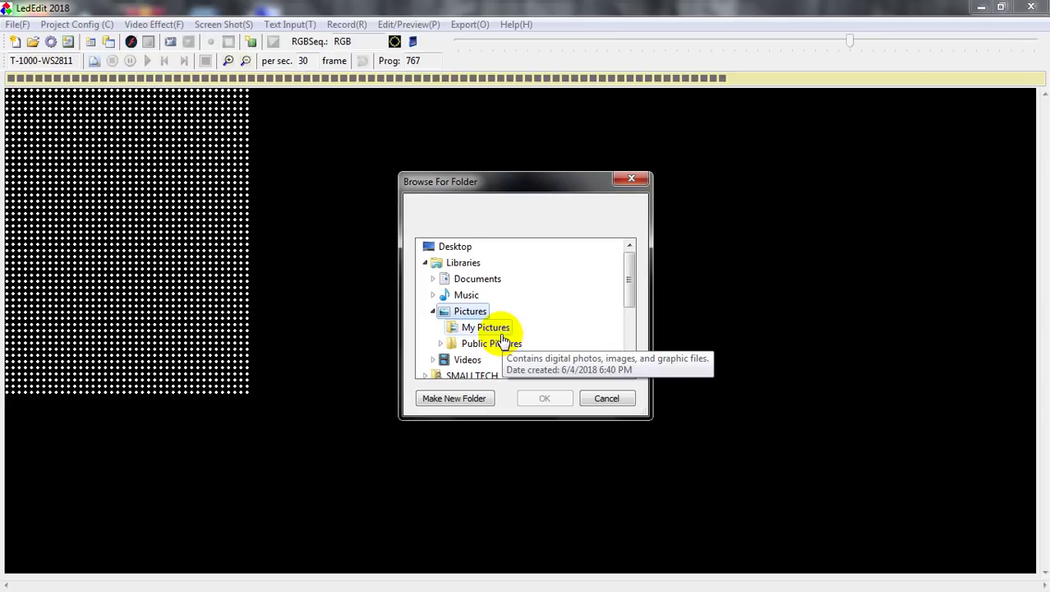
left_click(495, 330)
left_click(549, 397)
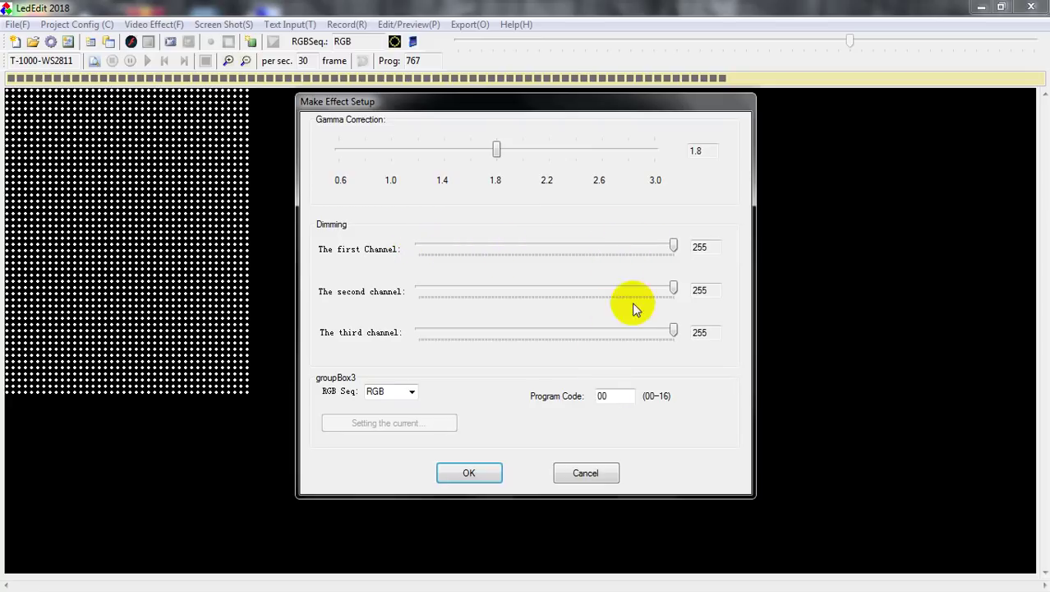
- Set all three dimming channels to 255 in the effect setup and output the program for T-1000
left_click_drag(674, 251, 696, 243)
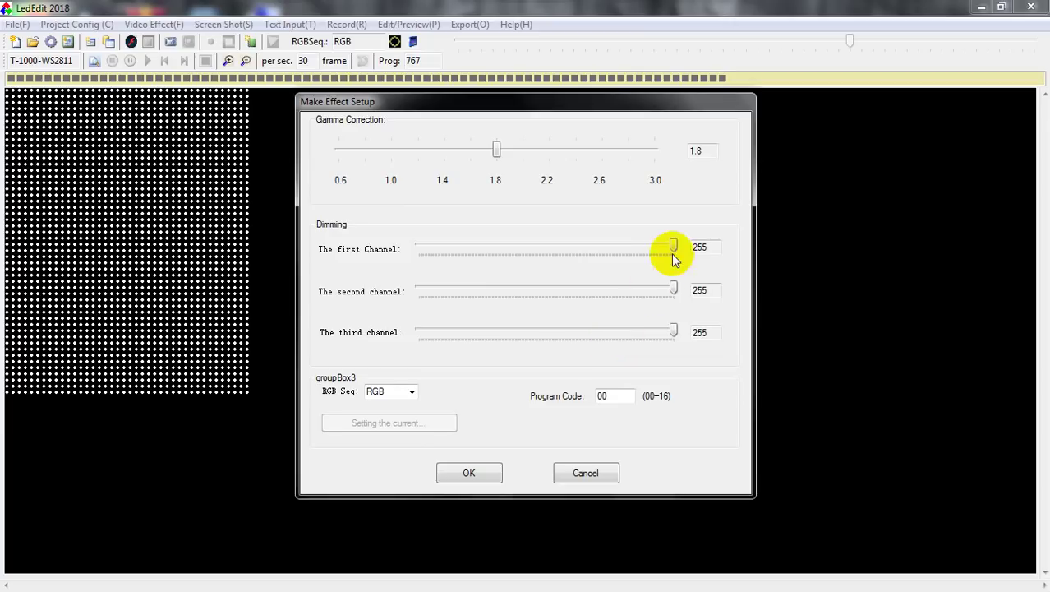
left_click_drag(676, 247, 712, 255)
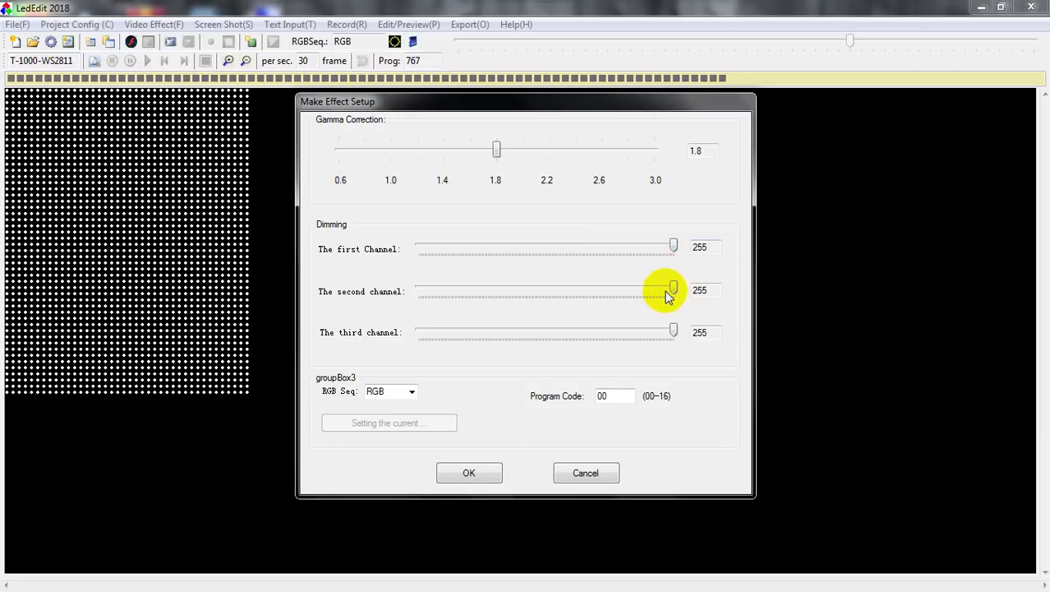
left_click(676, 331)
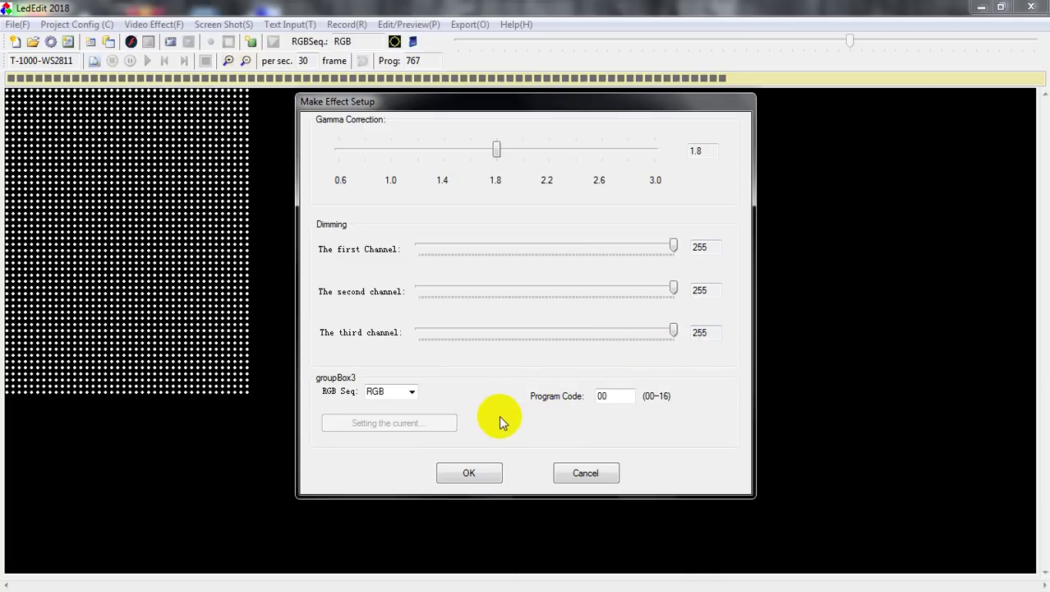
left_click(484, 472)
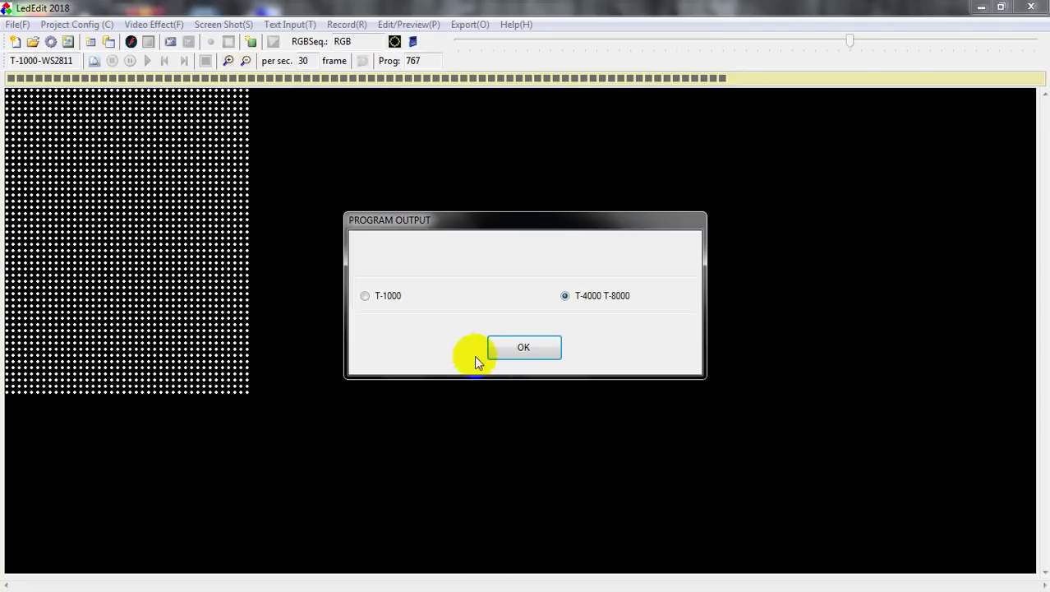
left_click(393, 297)
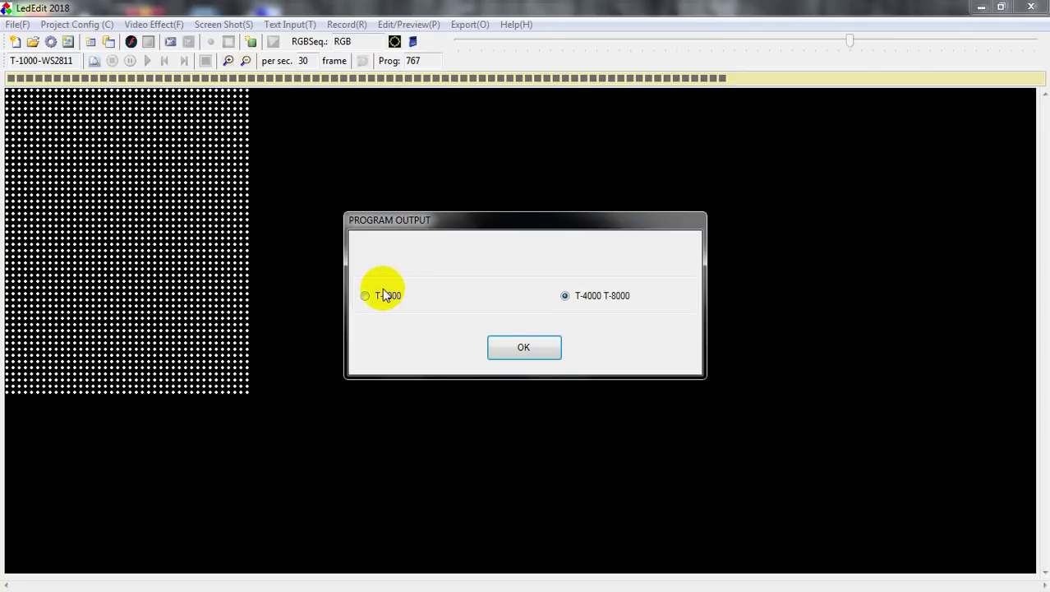
left_click(380, 296)
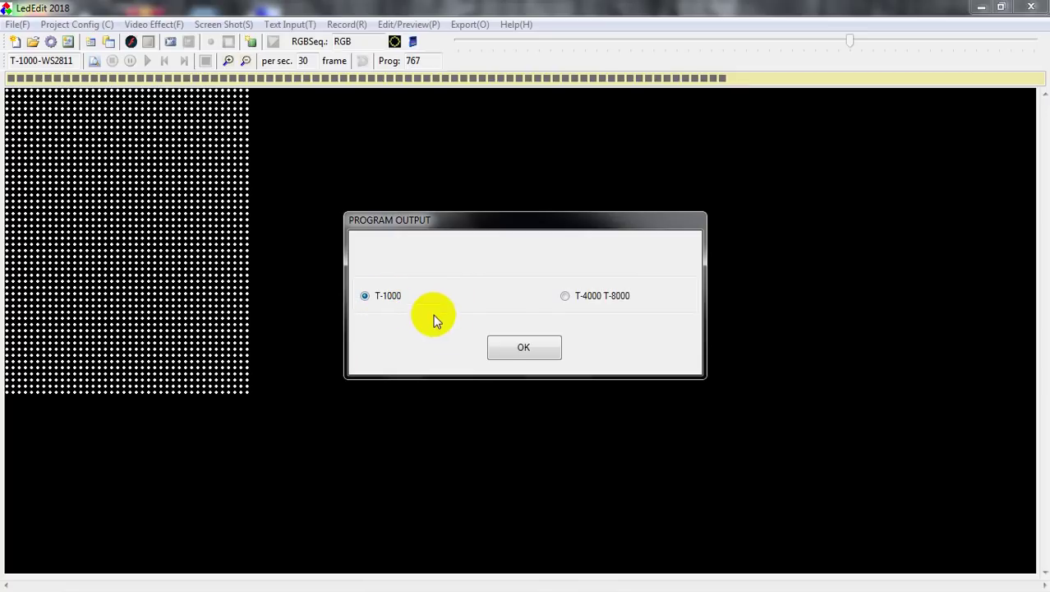
left_click(511, 347)
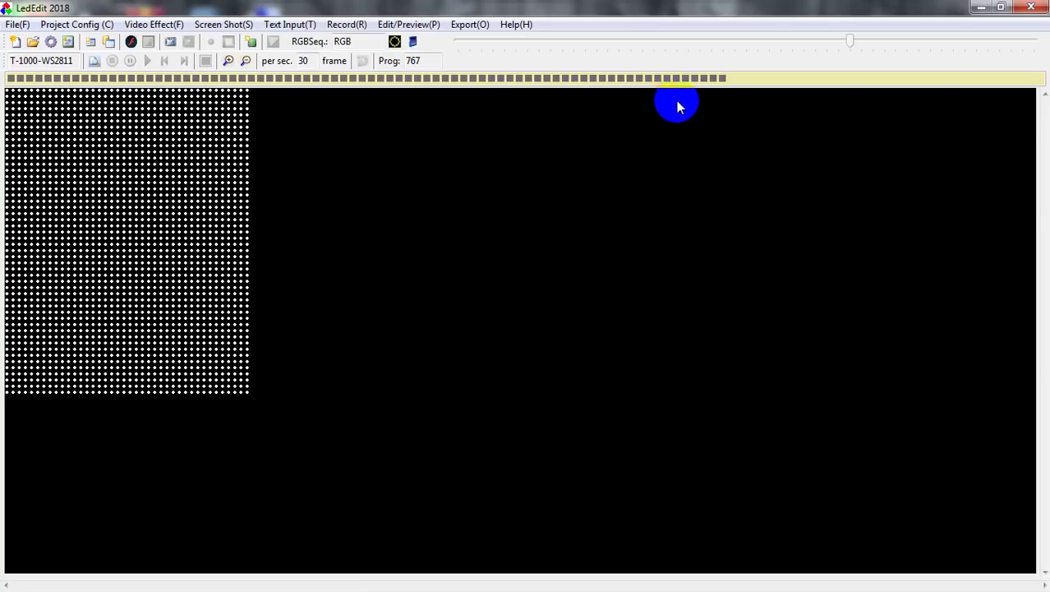
- Check the exported 00_1 file in the Led folder of the Pictures library, close the folder window and return to LedEdit
left_click(980, 7)
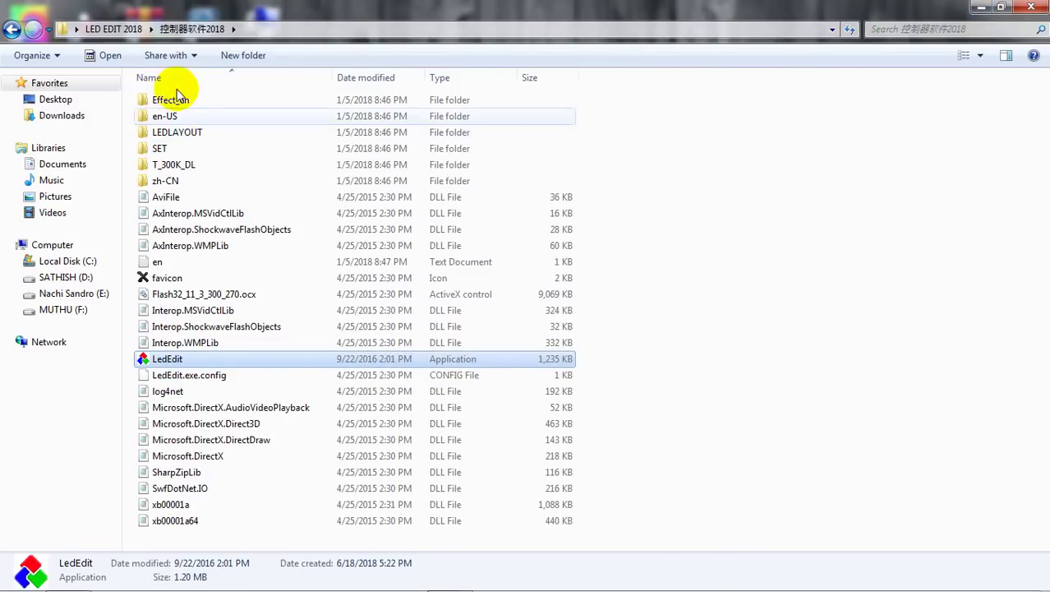
left_click(68, 198)
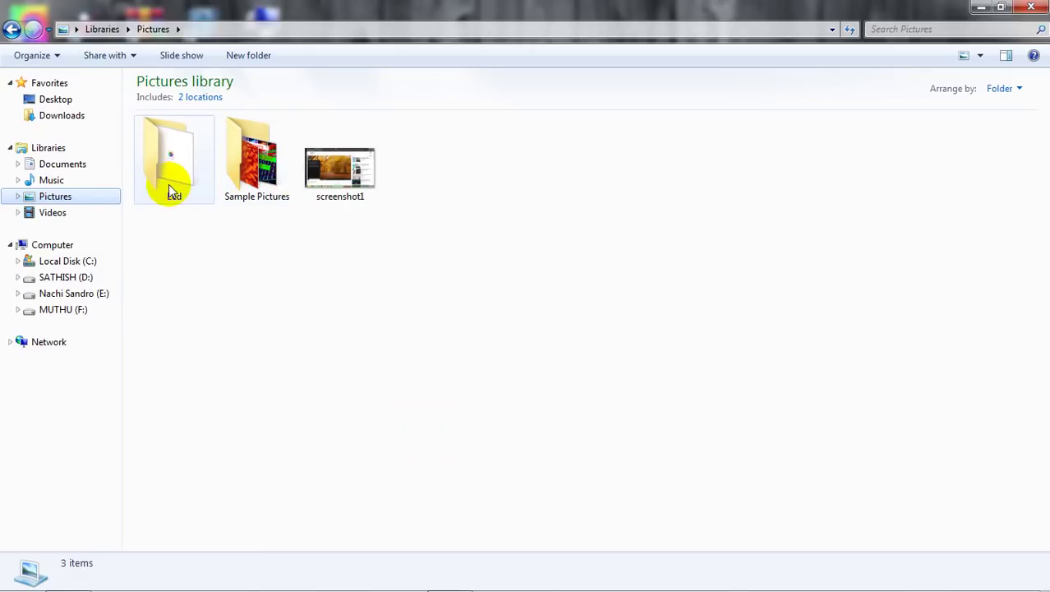
left_click(168, 184)
double_click(168, 185)
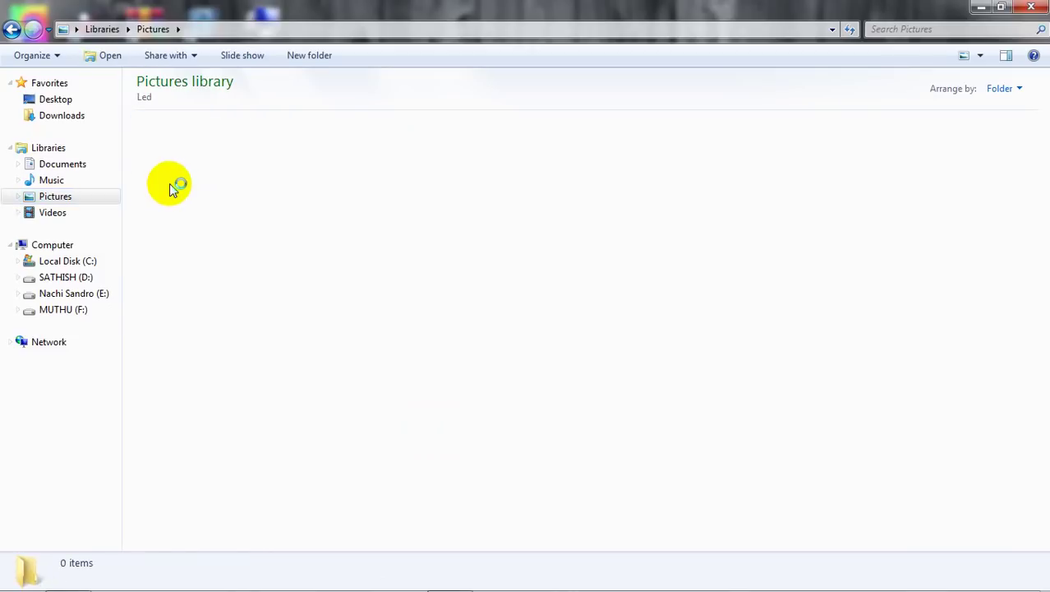
left_click(185, 162)
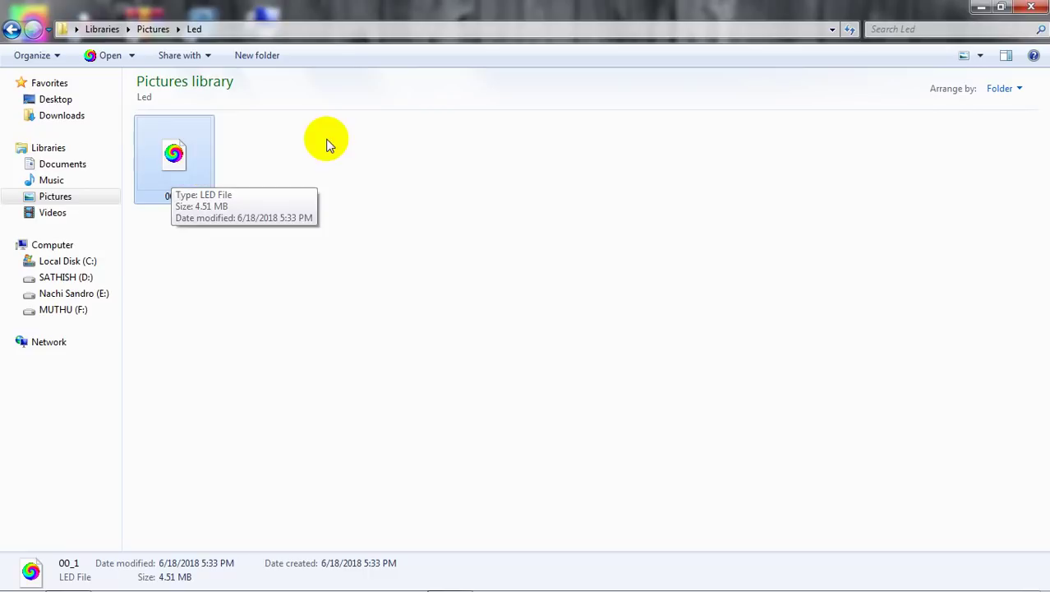
left_click(1032, 8)
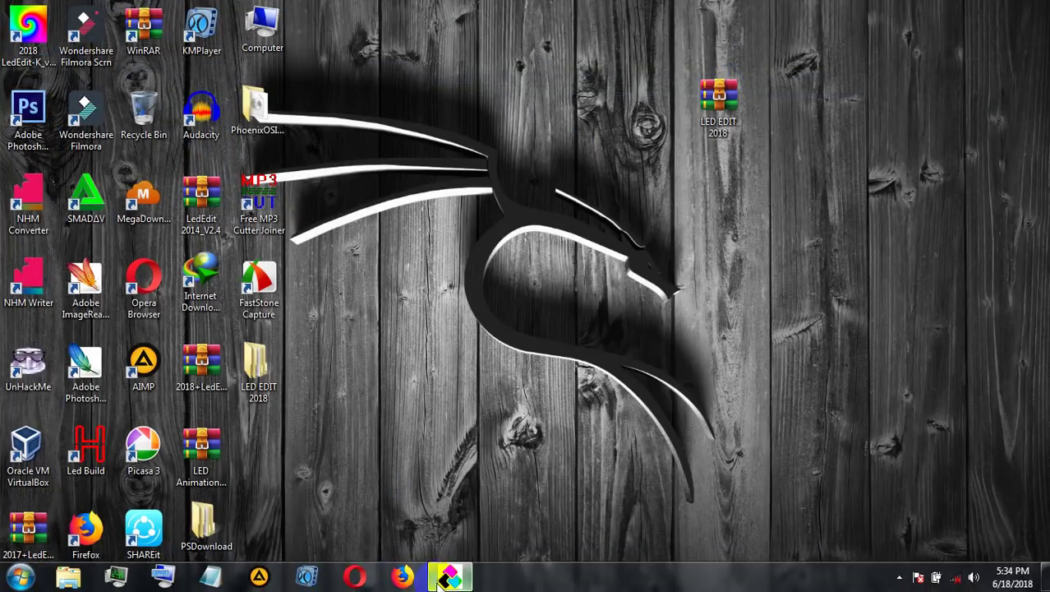
left_click(450, 577)
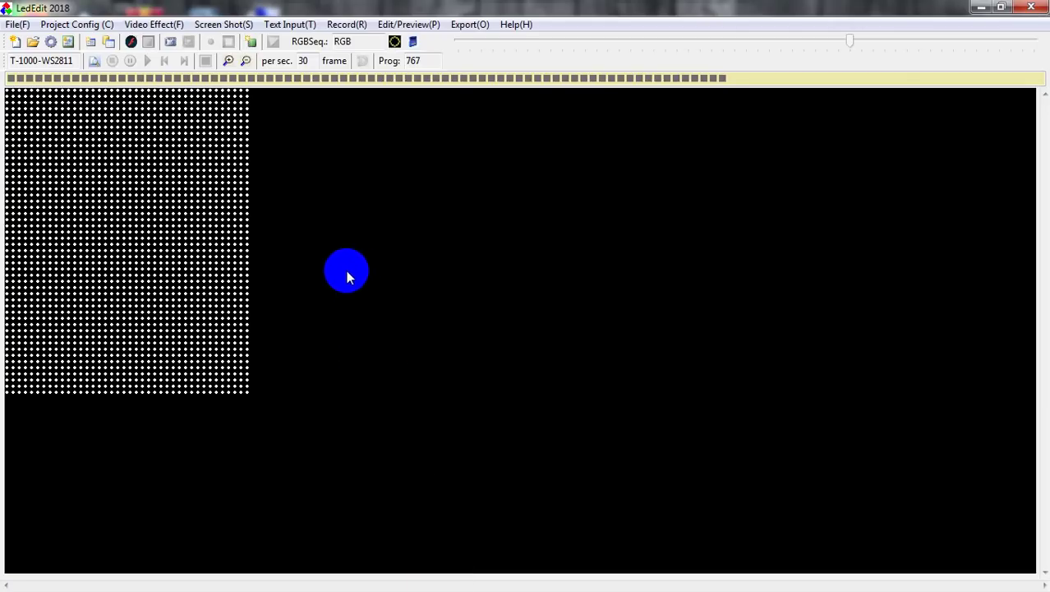
left_click(174, 27)
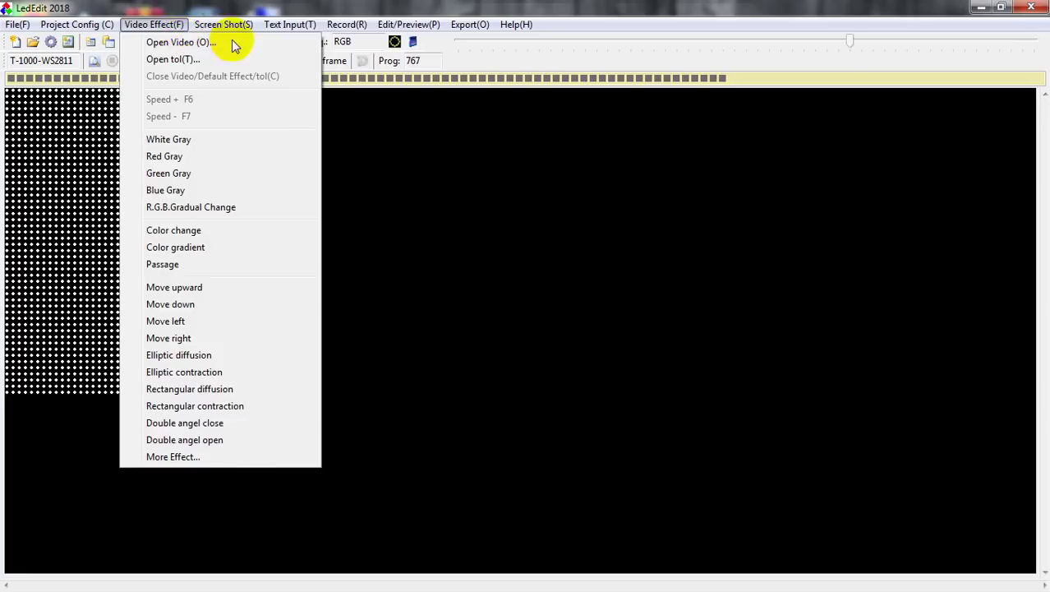
left_click(346, 120)
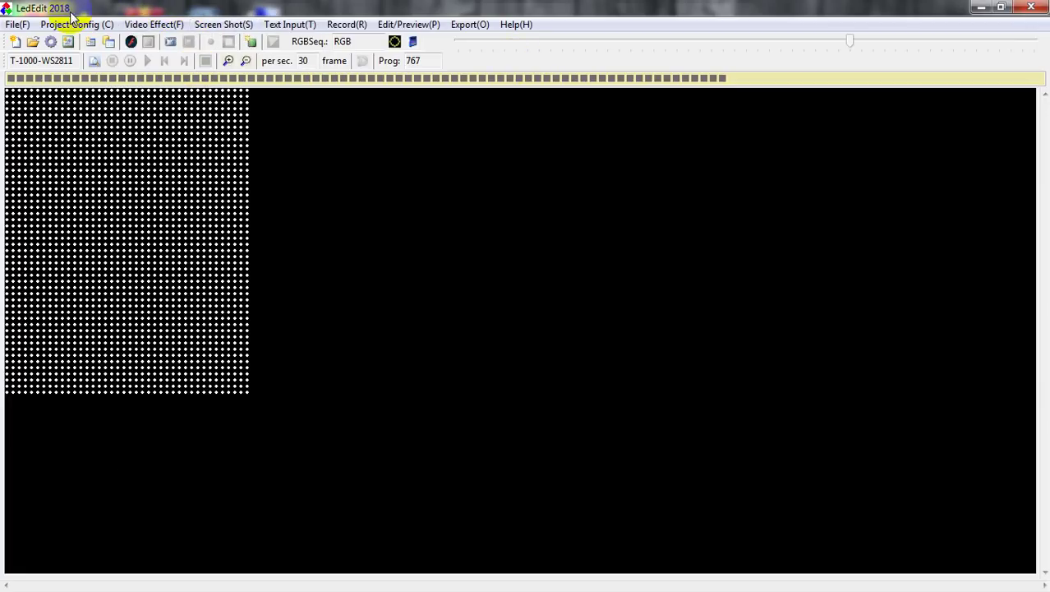
left_click(146, 27)
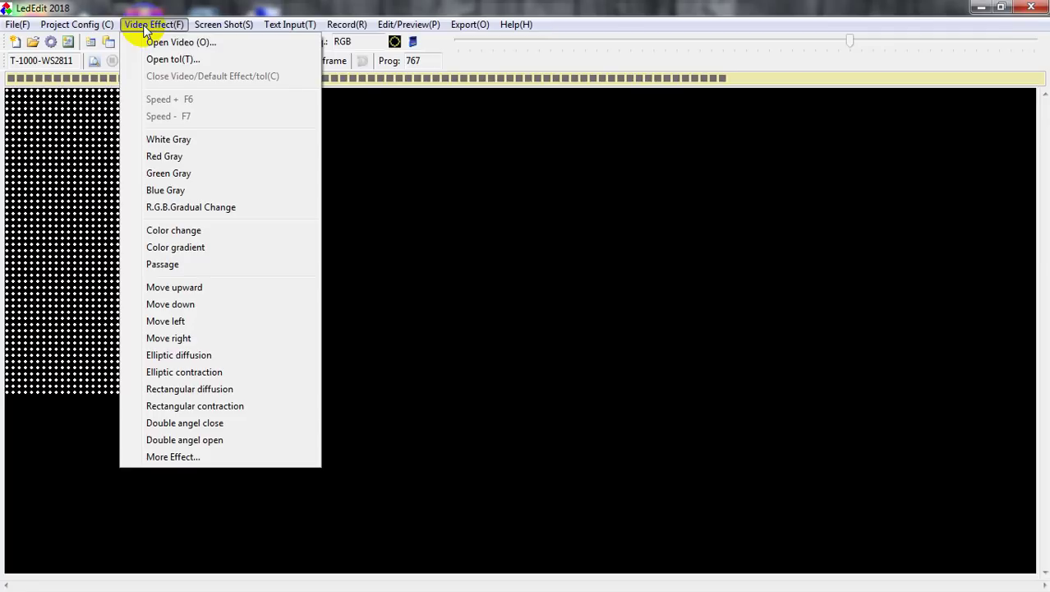
left_click(82, 25)
left_click(82, 25)
mouse_move(20, 27)
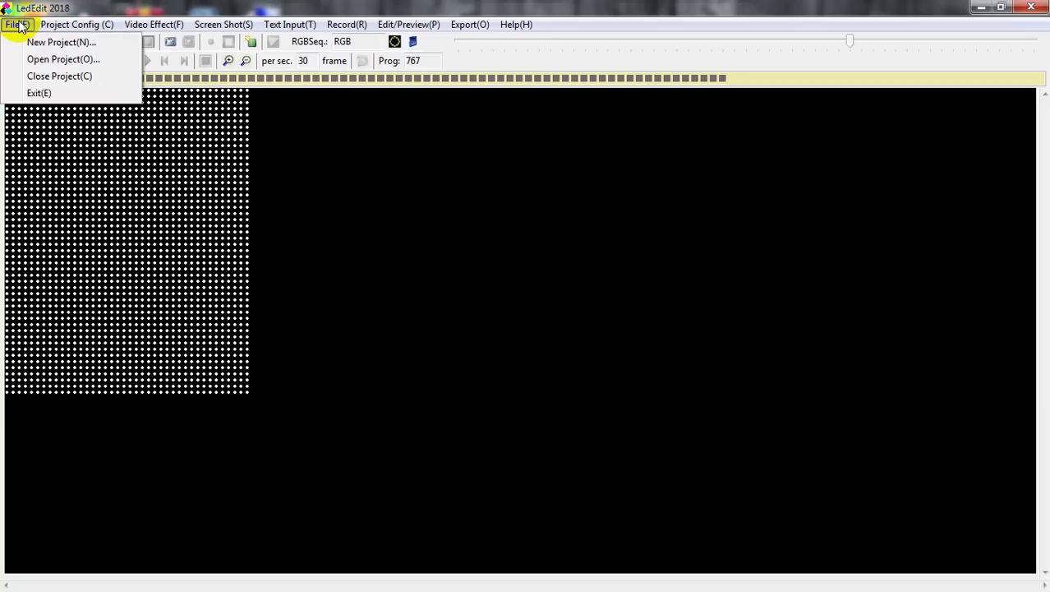
left_click(18, 25)
- Open the text panel and replace the sample text with "AMMAN AUDIOS MANAMELKUDI !!!"
left_click(289, 25)
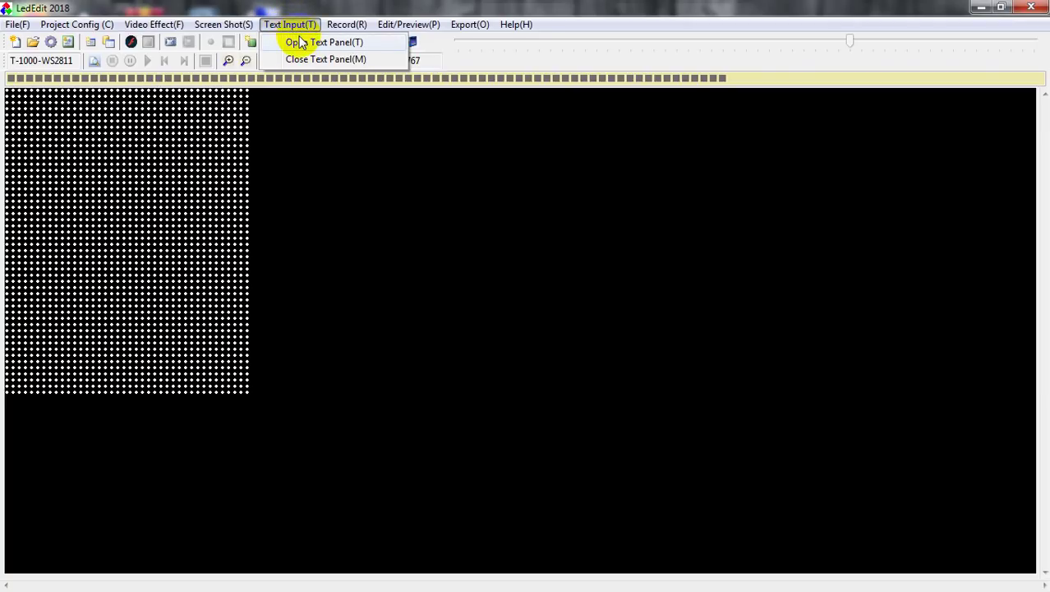
left_click(300, 42)
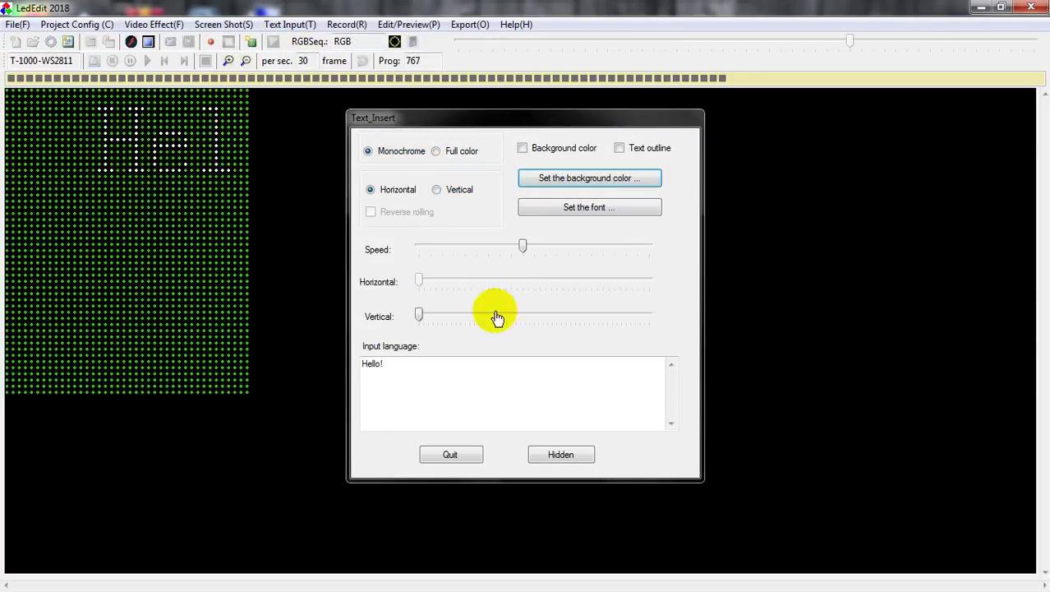
left_click(398, 366)
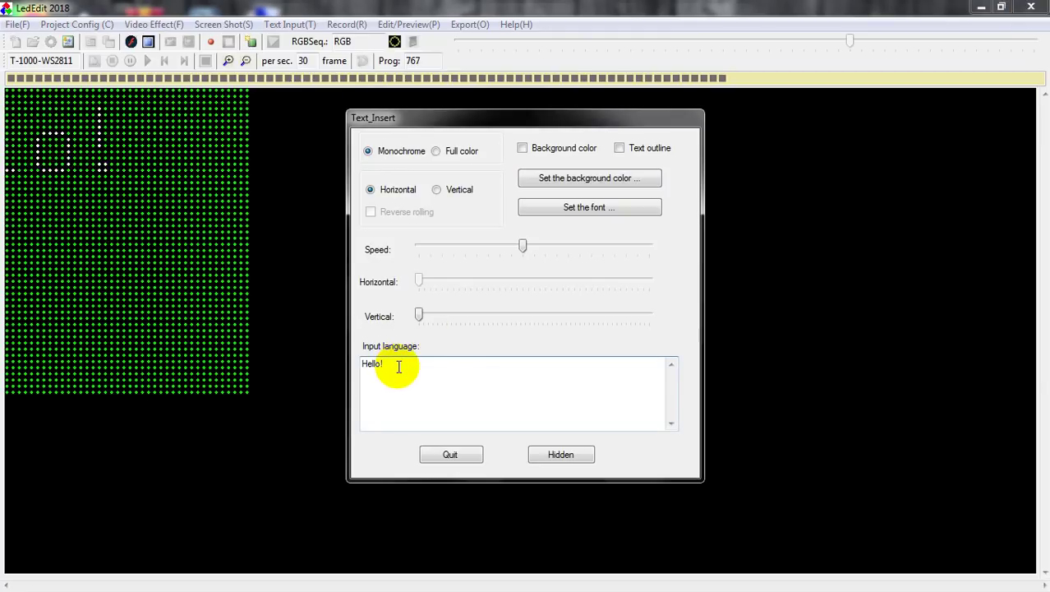
key("BackSpace")
key("BackSpace")
key("BackSpace")
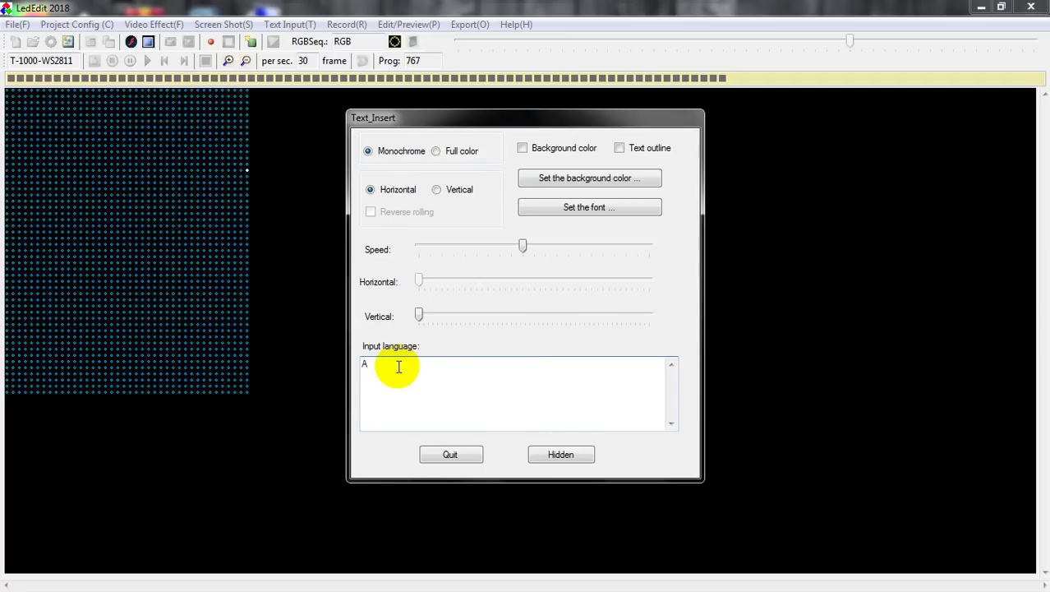
type("MMAN")
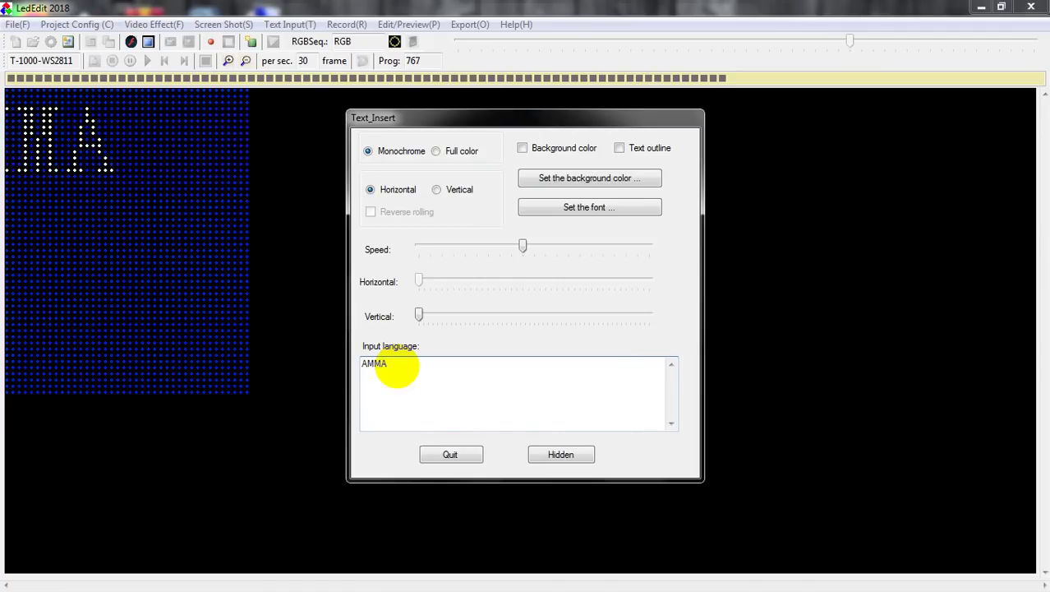
type(" AU")
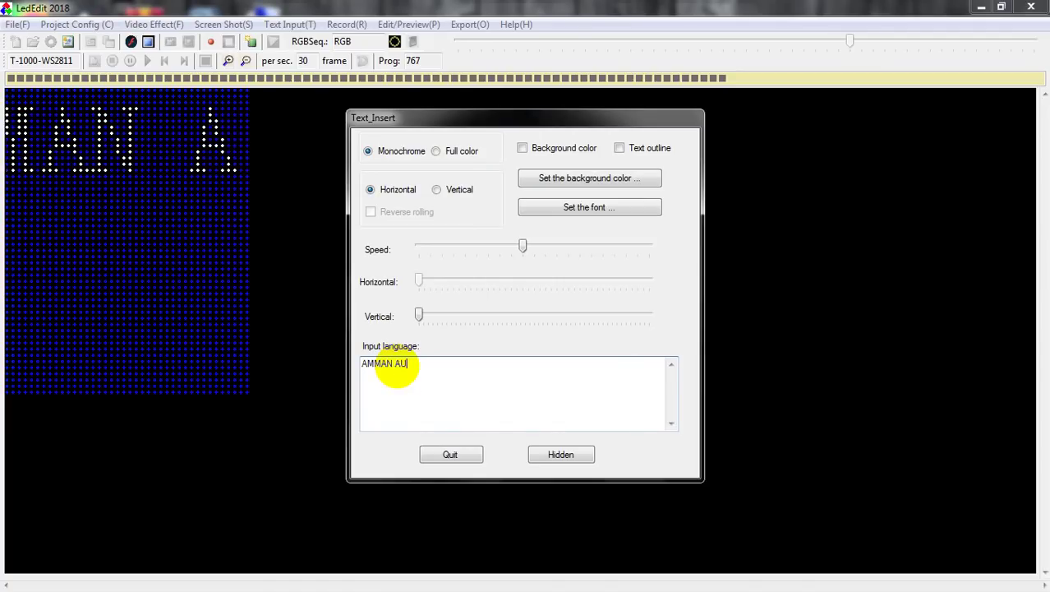
type("DIOS ")
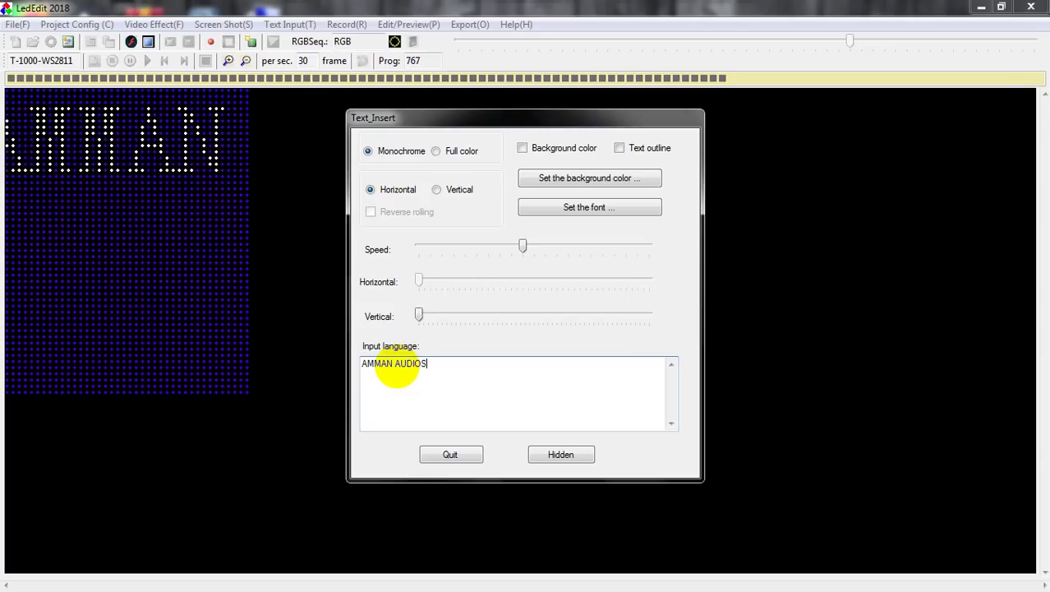
type("MANAMELKUDI")
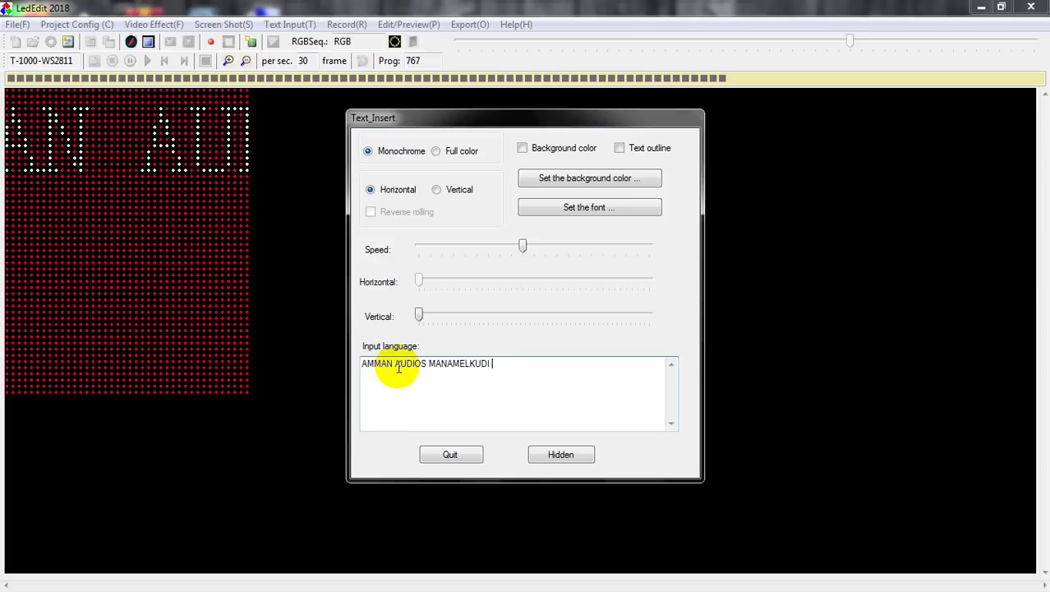
type("!!!")
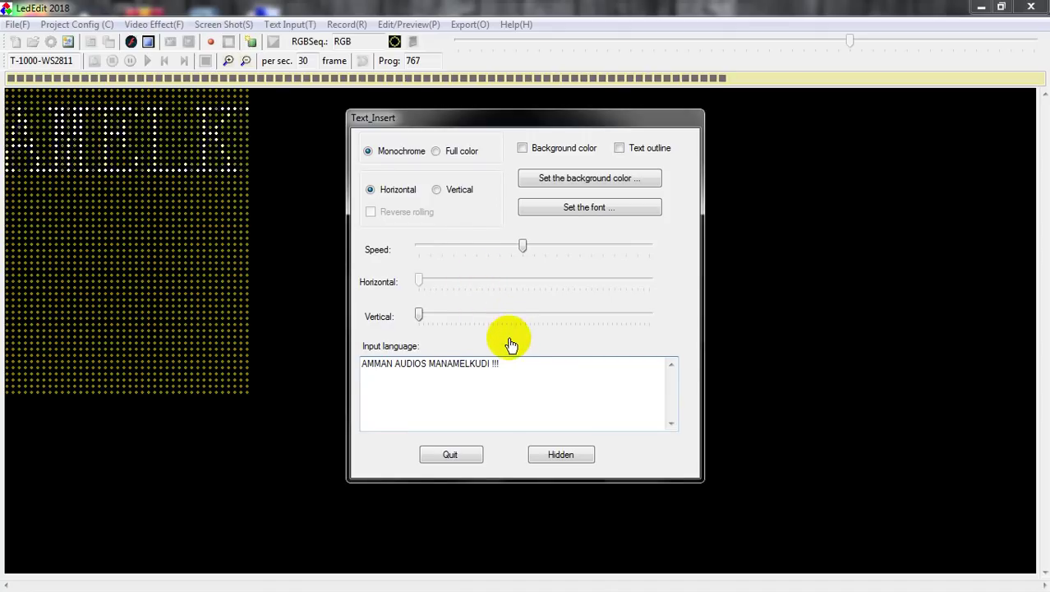
- Switch the scrolling text to full color and set its font to STMZH - 001 at size 36
left_click(440, 152)
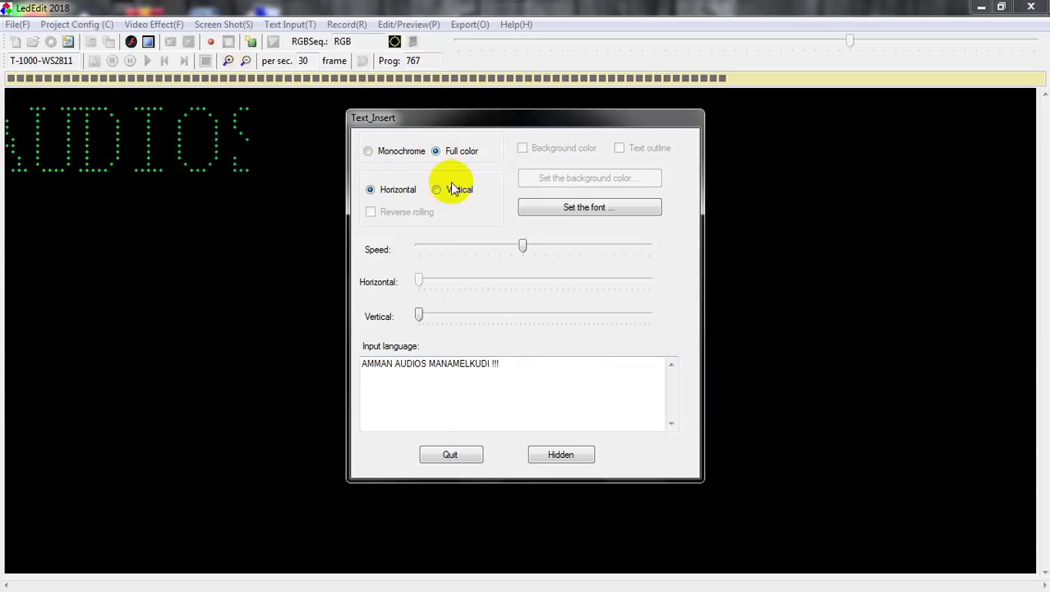
left_click(542, 206)
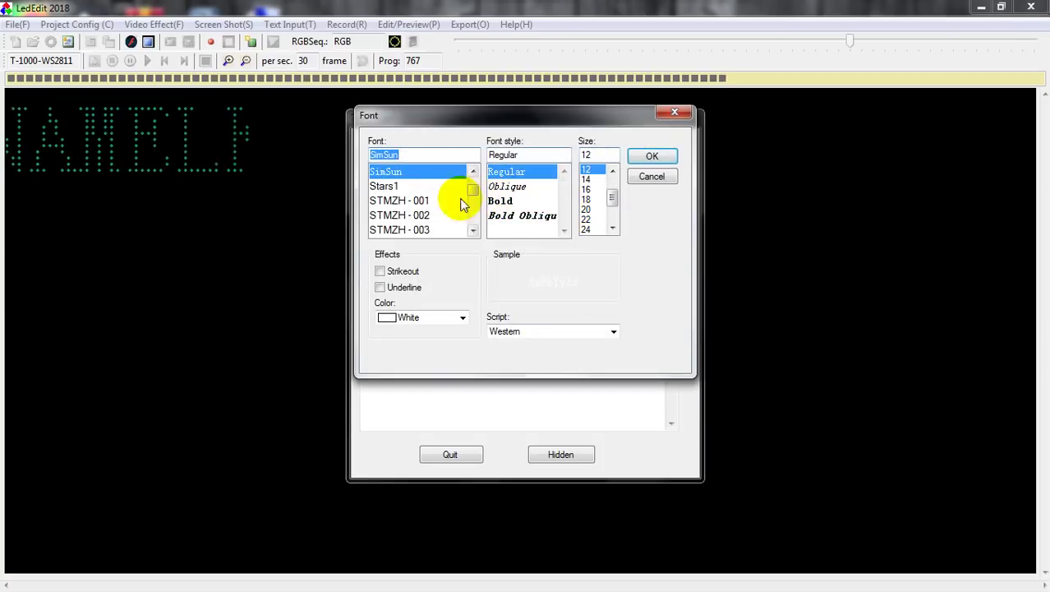
left_click(429, 201)
left_click_drag(472, 198, 558, 183)
left_click(585, 229)
left_click_drag(612, 201, 606, 226)
left_click(596, 220)
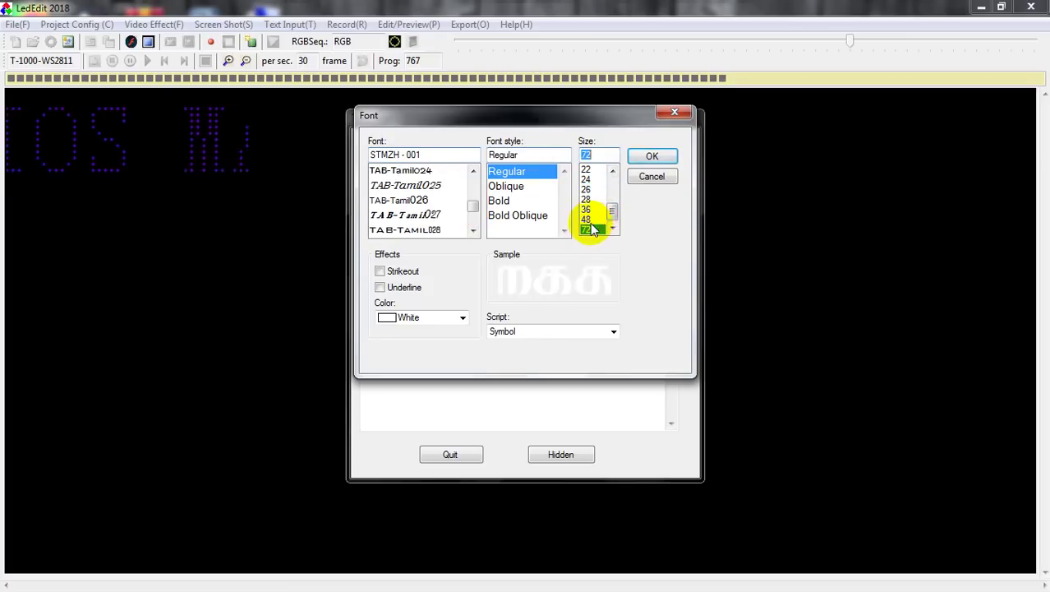
left_click(592, 210)
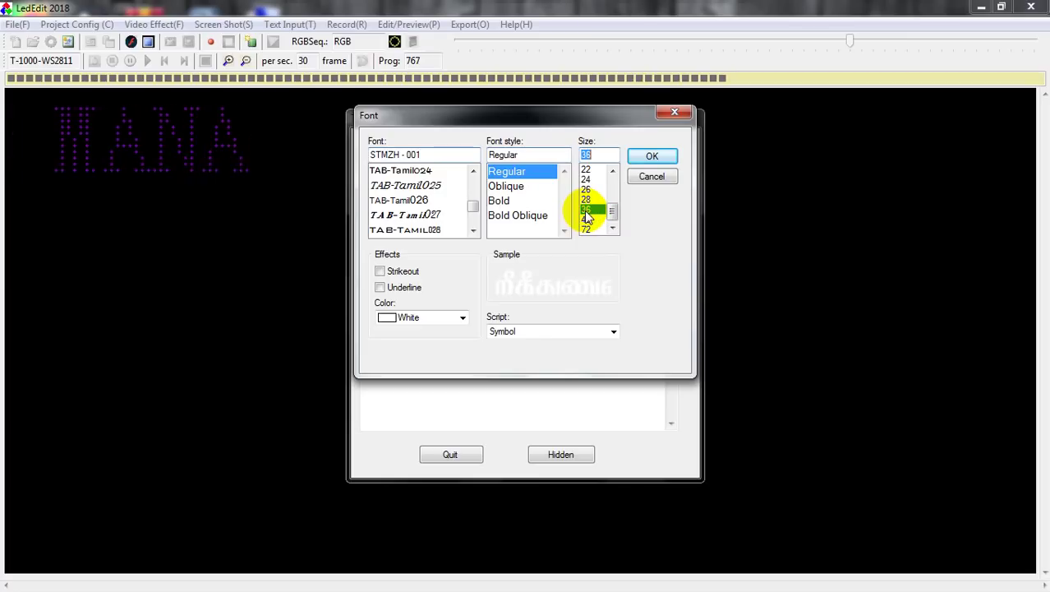
left_click(651, 156)
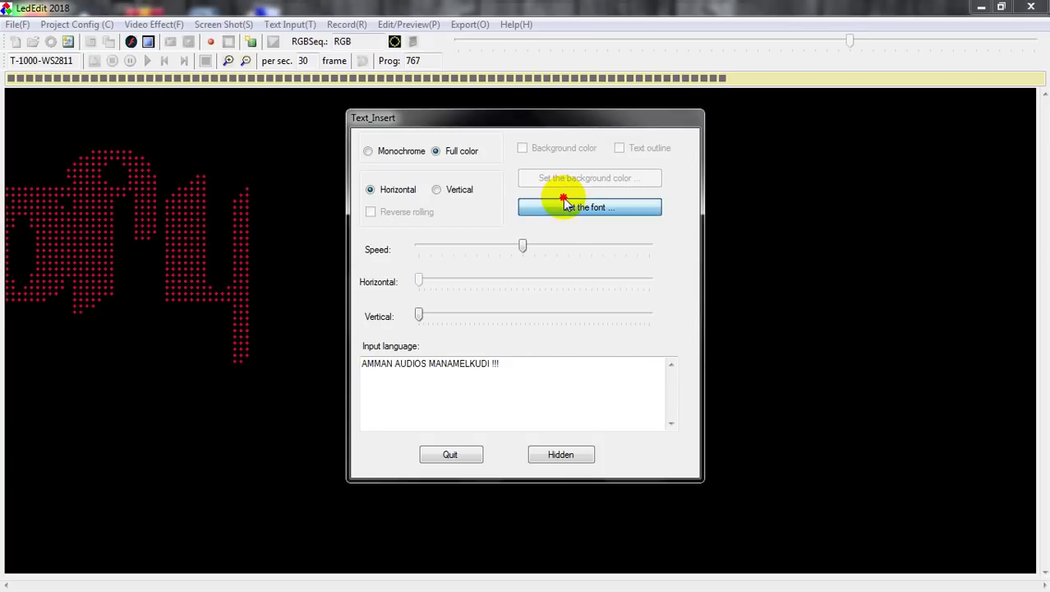
- Change the scrolling text's font to Algerian Regular
left_click(460, 189)
left_click_drag(475, 187, 476, 174)
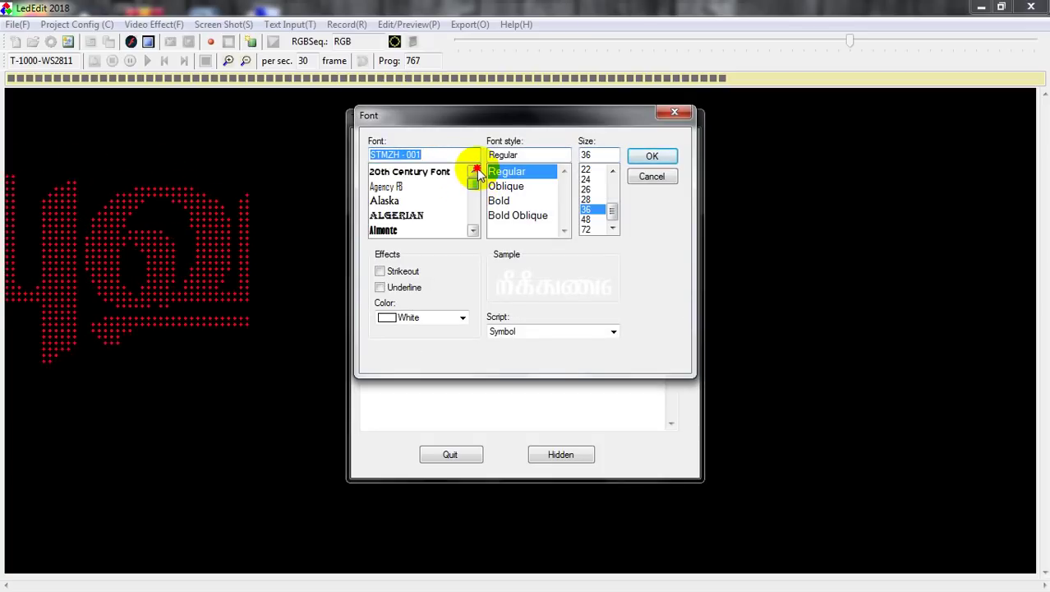
left_click(427, 201)
left_click(428, 215)
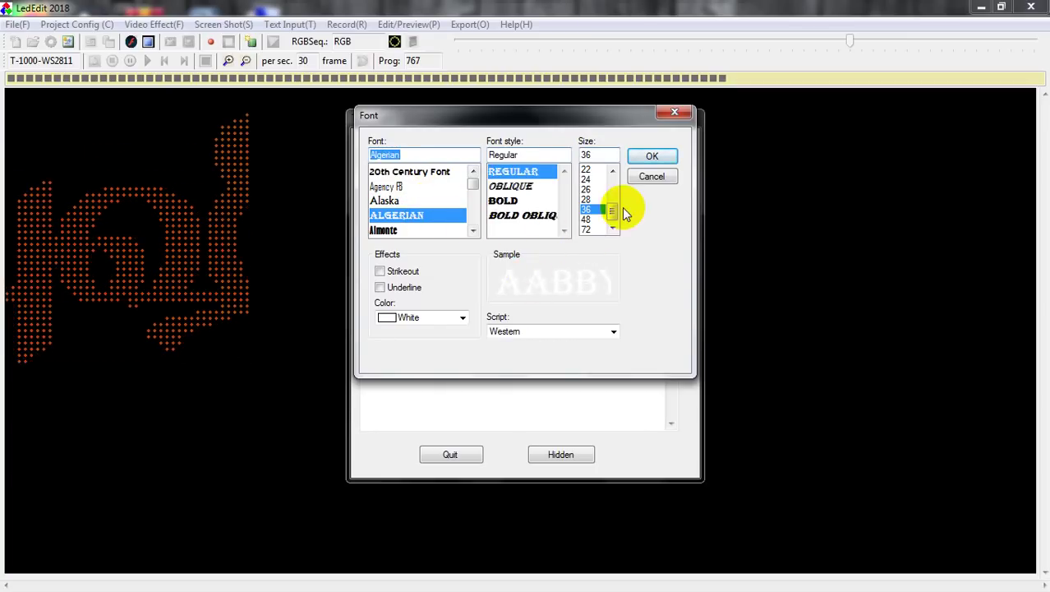
left_click(652, 156)
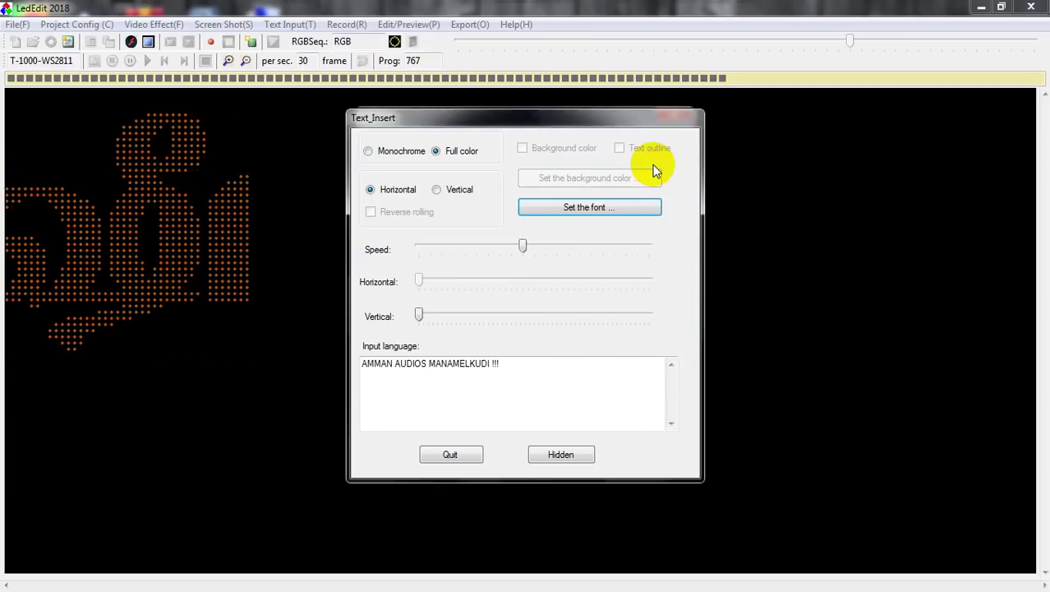
- Reduce the Algerian text's font size to 22
left_click(589, 205)
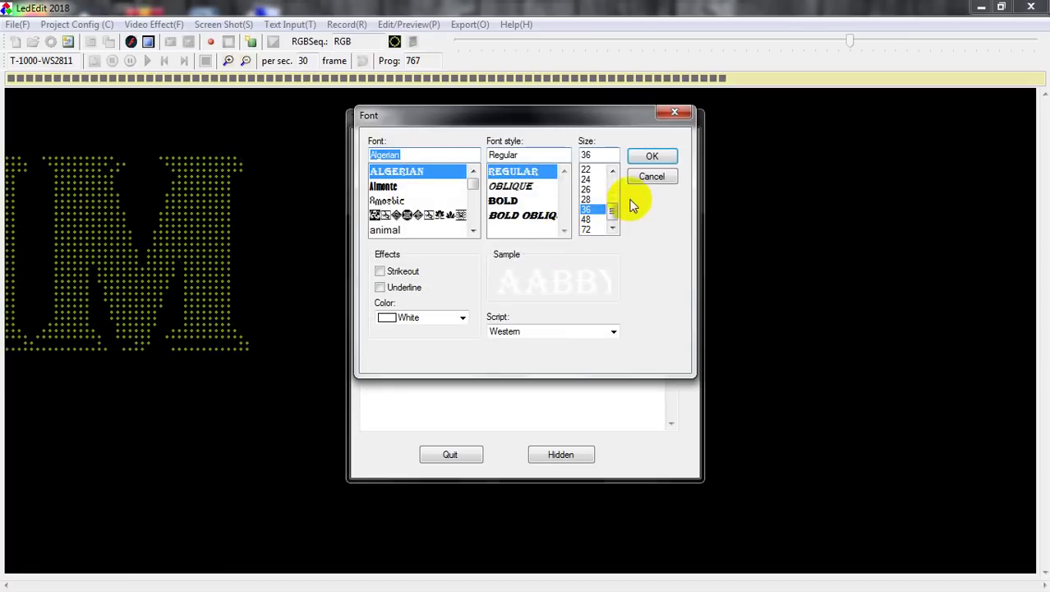
left_click(597, 190)
left_click(586, 169)
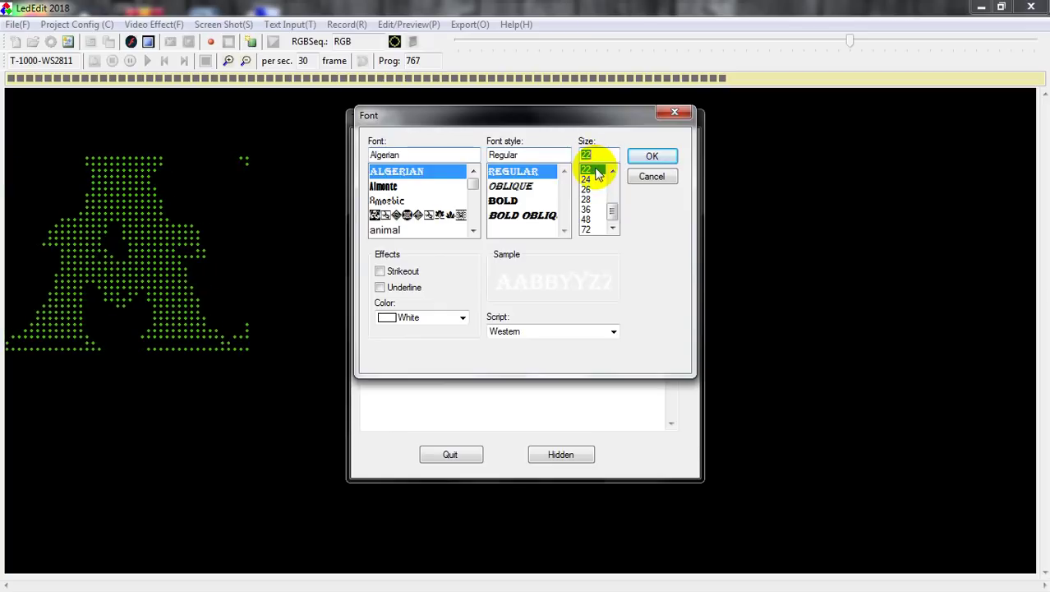
left_click(648, 157)
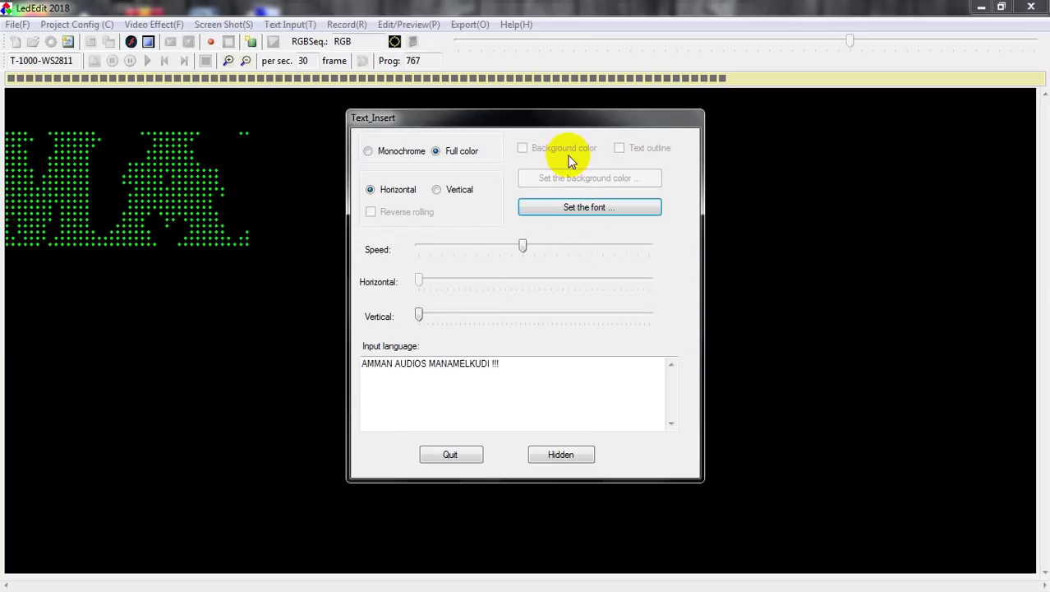
- Set the scrolling text's font size to 12
left_click(585, 202)
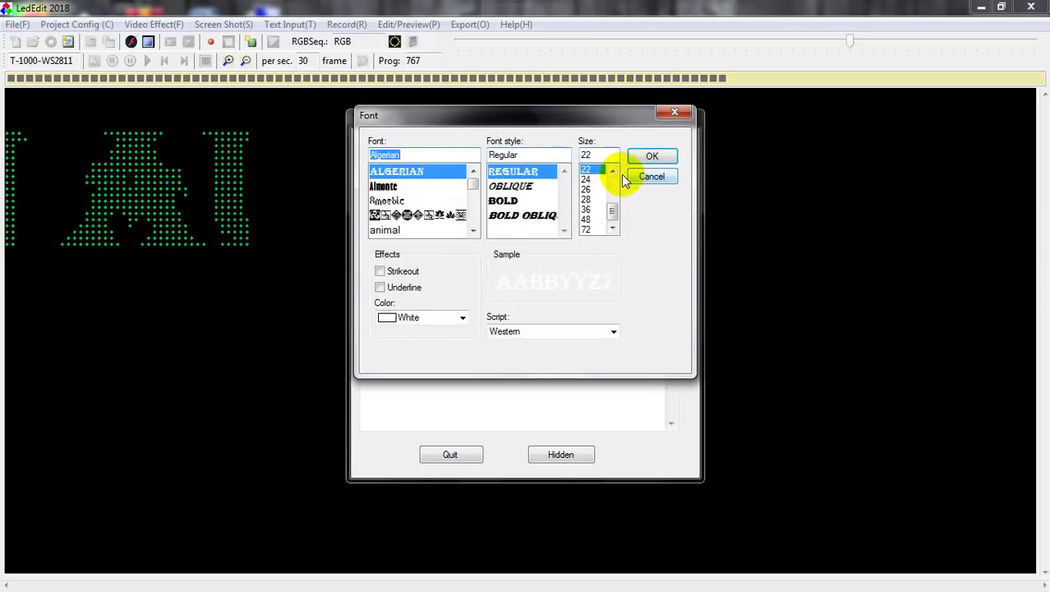
left_click_drag(619, 206, 602, 184)
left_click(593, 180)
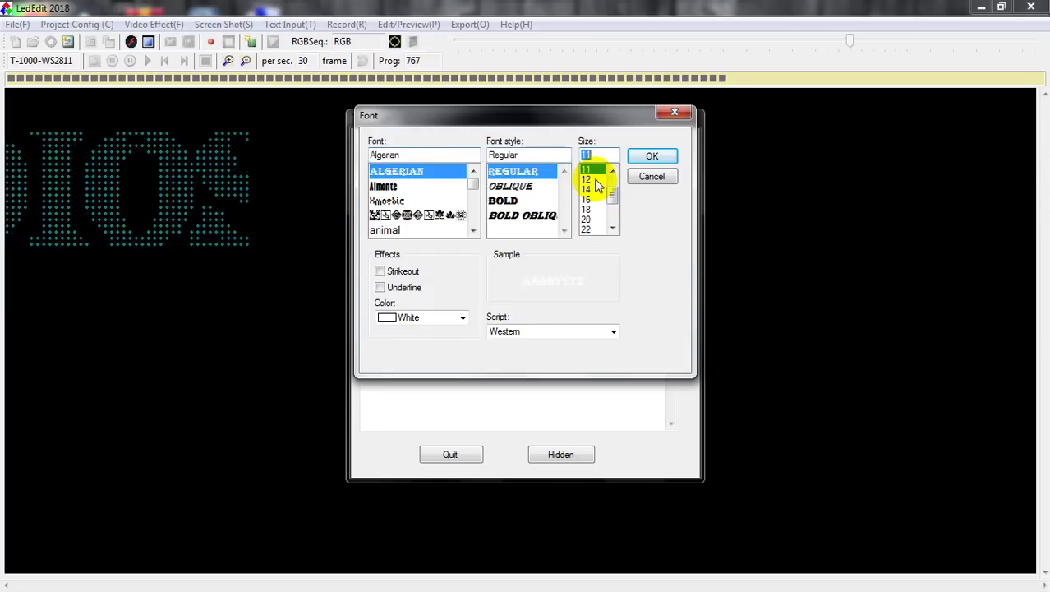
left_click(652, 157)
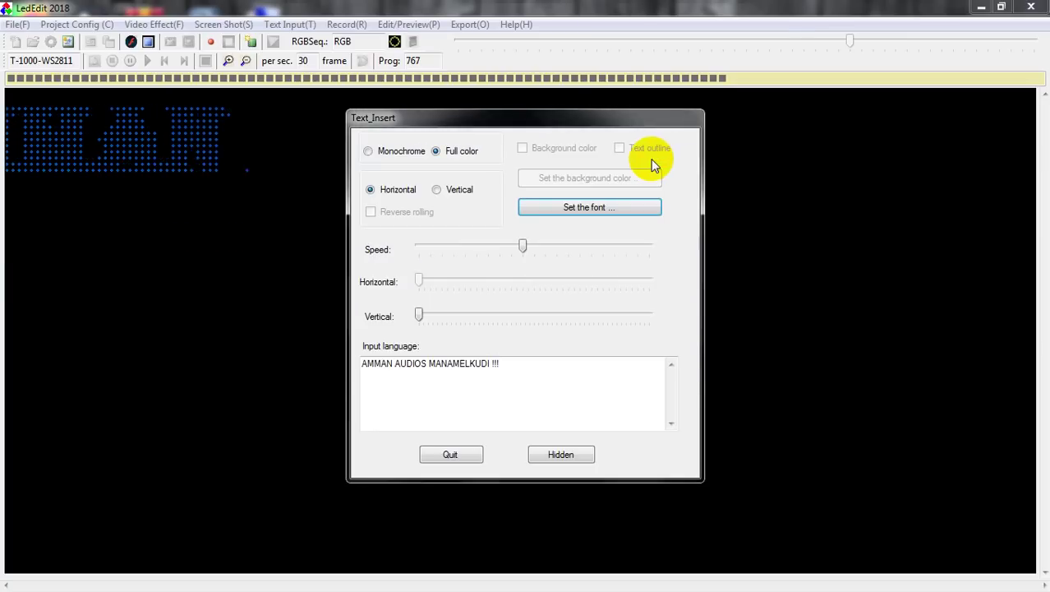
- Change the scrolling text's font to Agency FB, Regular style
left_click(596, 200)
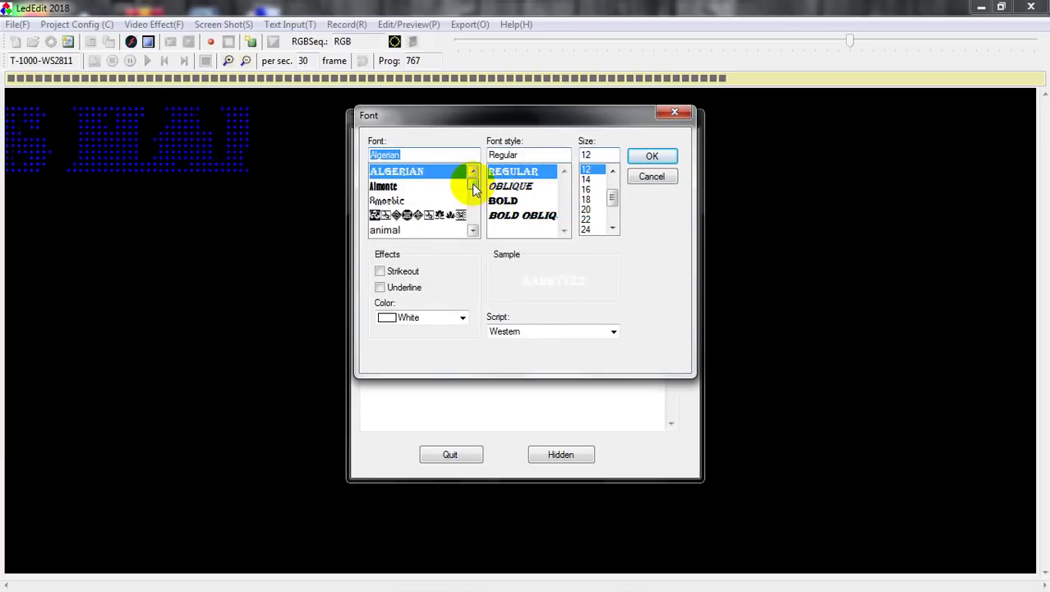
left_click_drag(472, 183, 475, 173)
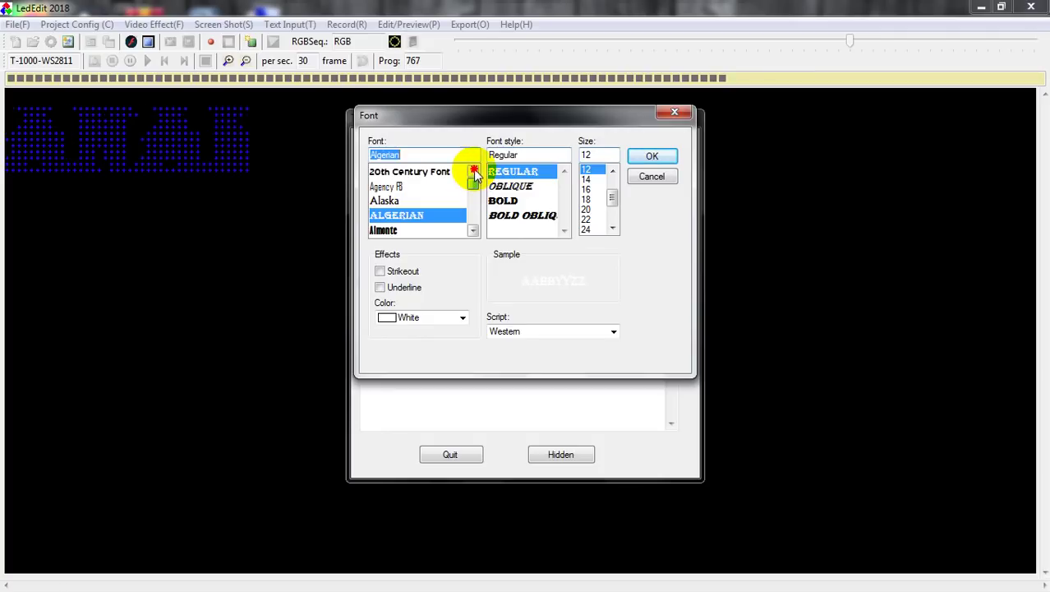
left_click(426, 202)
left_click(429, 193)
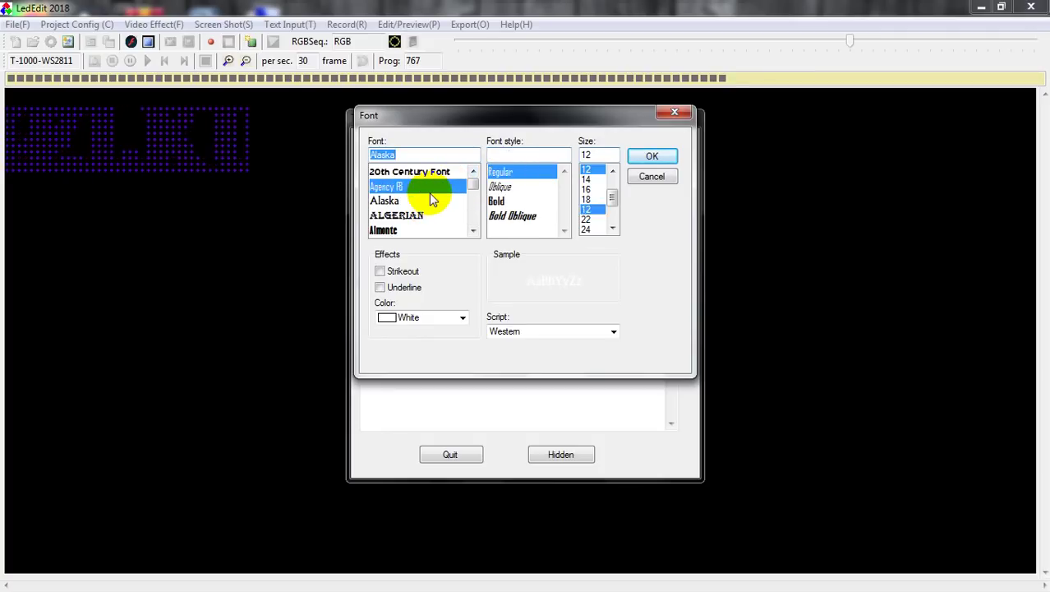
left_click(642, 159)
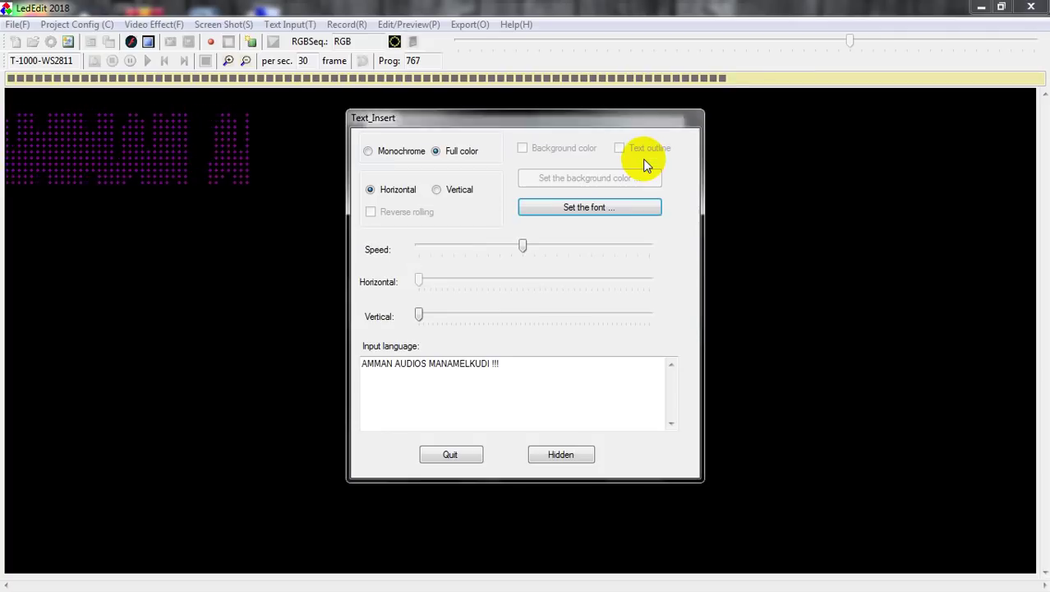
- Set the scrolling text's font to Arial Regular
left_click(577, 206)
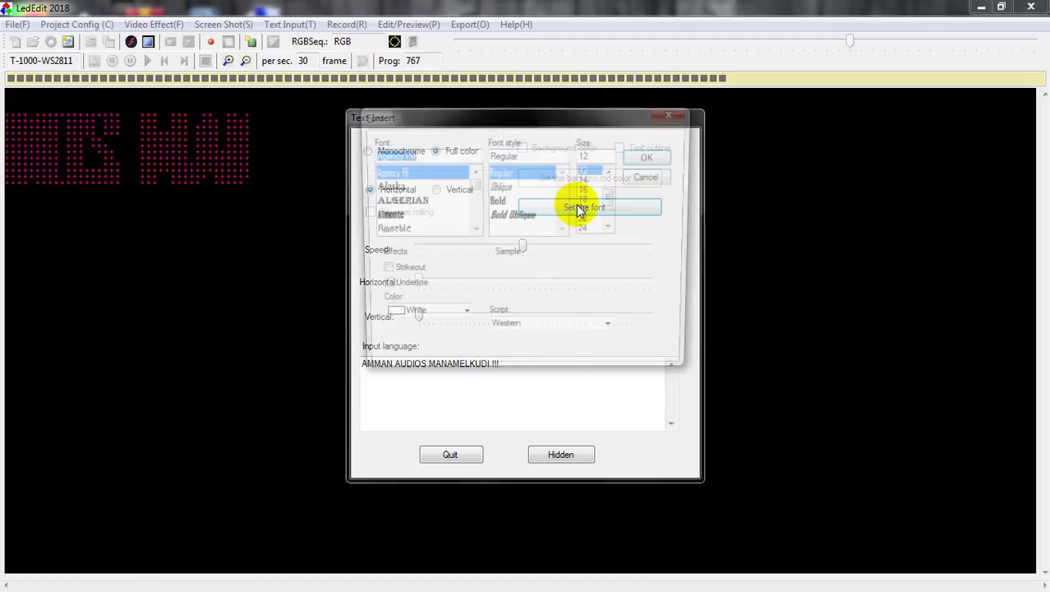
left_click_drag(475, 189, 477, 183)
scroll(424, 203, "down", 1)
scroll(425, 201, "down", 2)
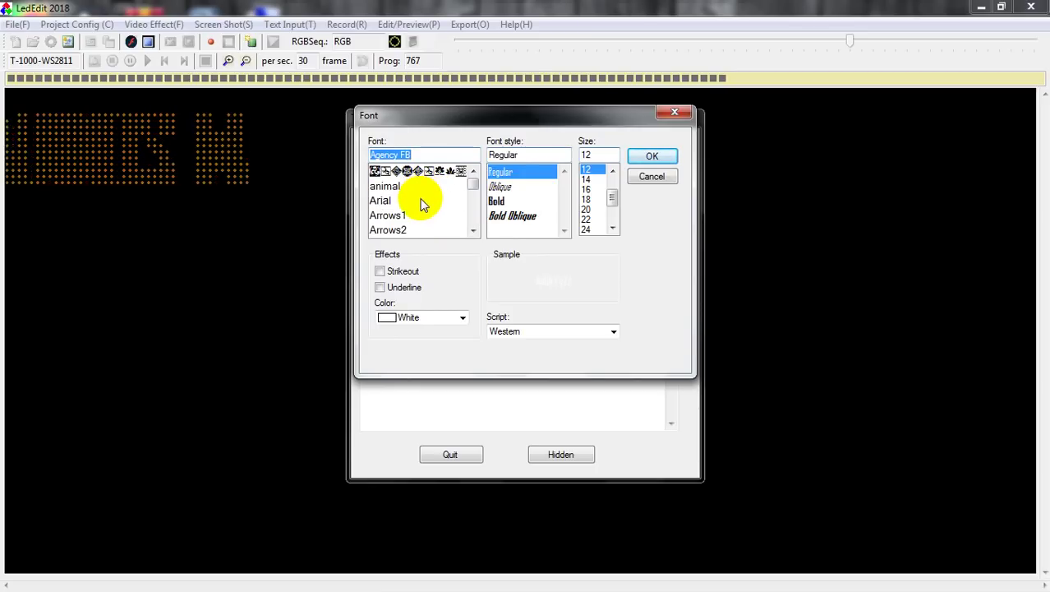
left_click(422, 201)
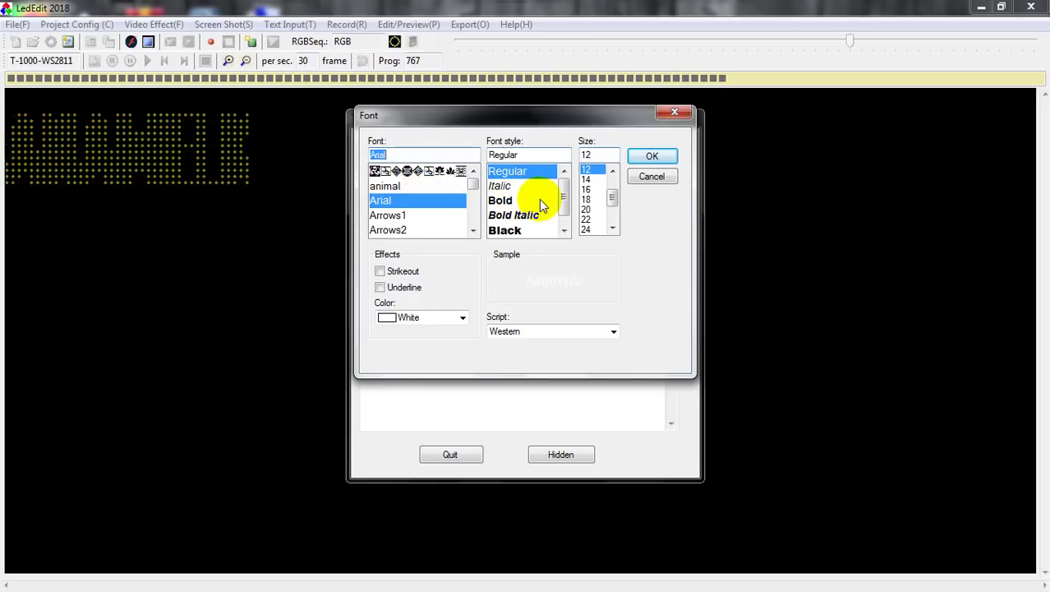
left_click(646, 156)
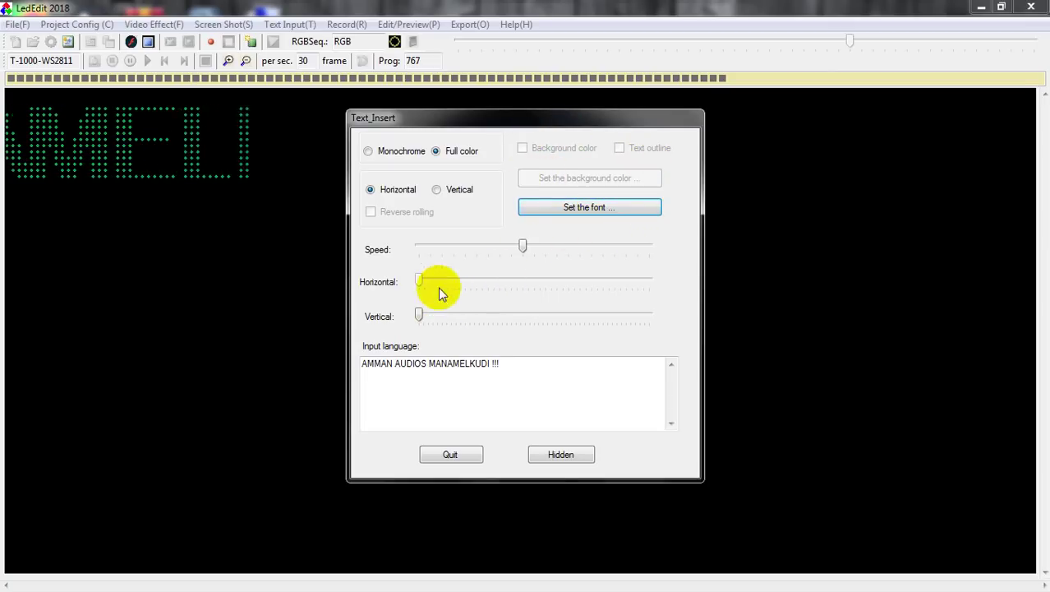
- Compare the horizontal and vertical text directions, leave the text vertical and quit the text insertion
left_click(444, 192)
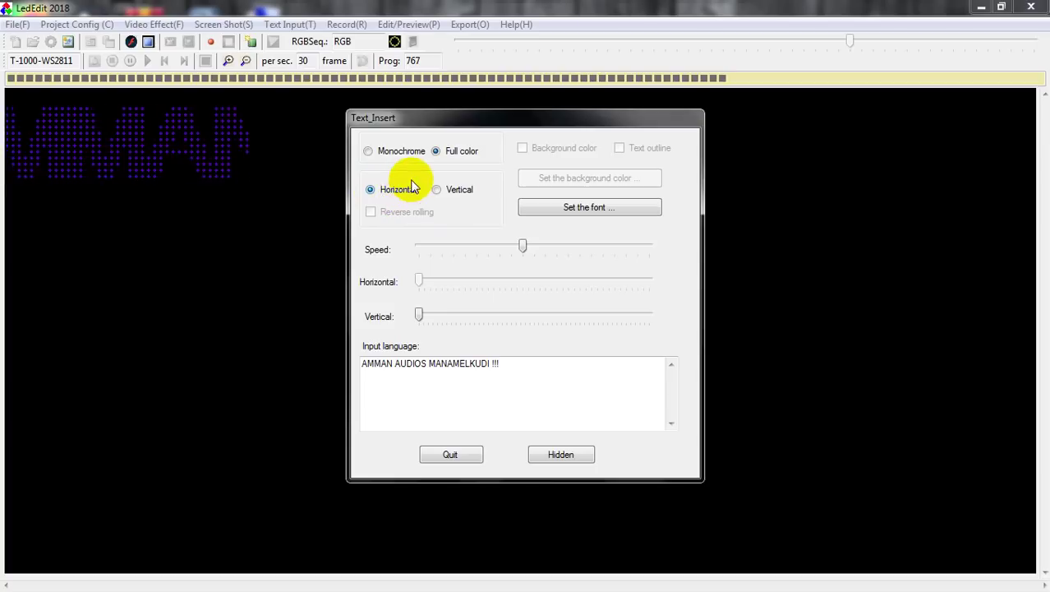
left_click(459, 189)
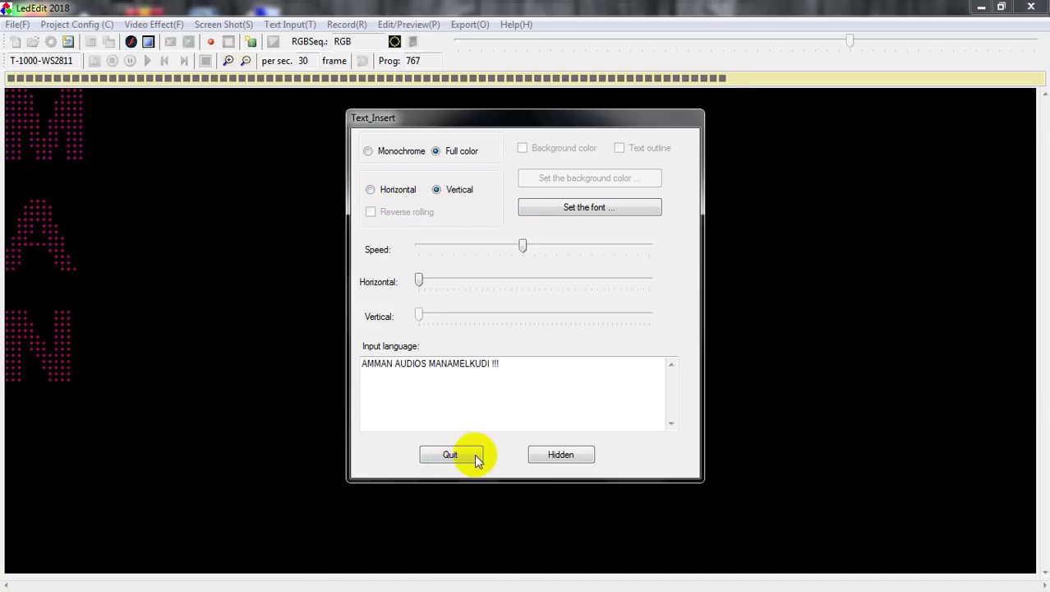
left_click(438, 454)
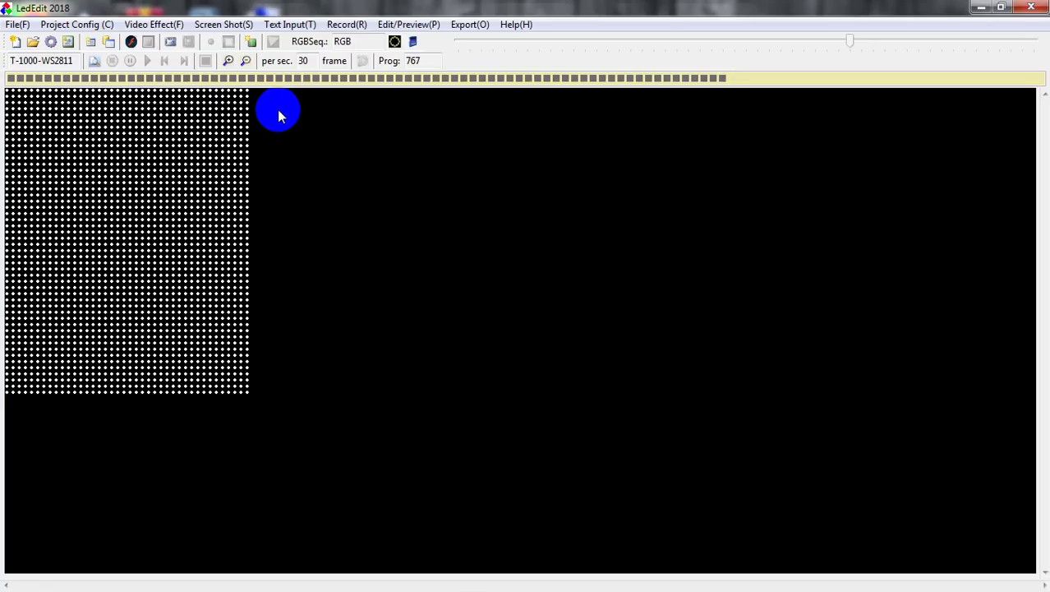
left_click(301, 61)
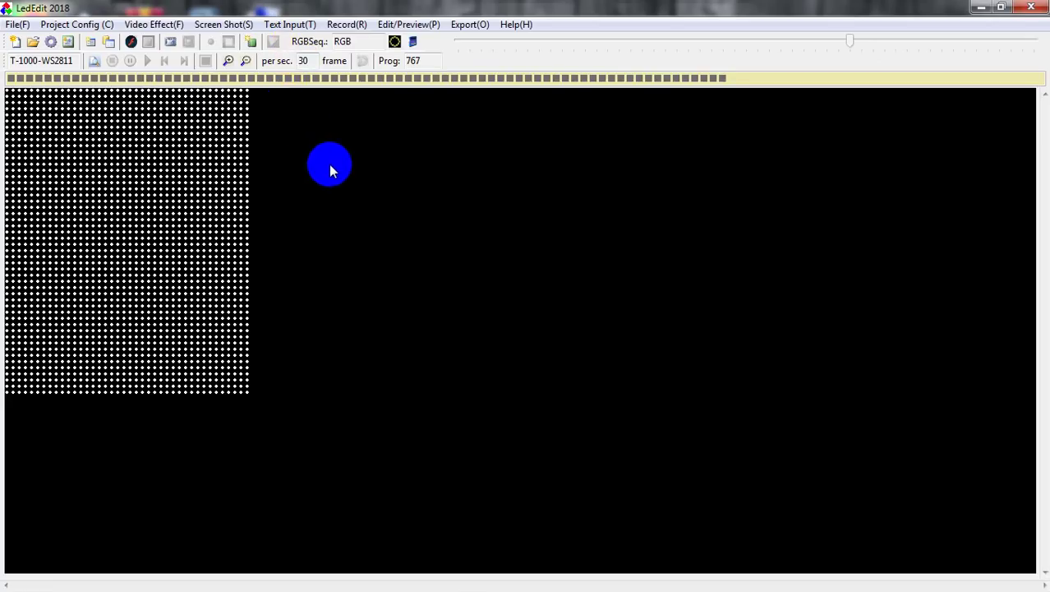